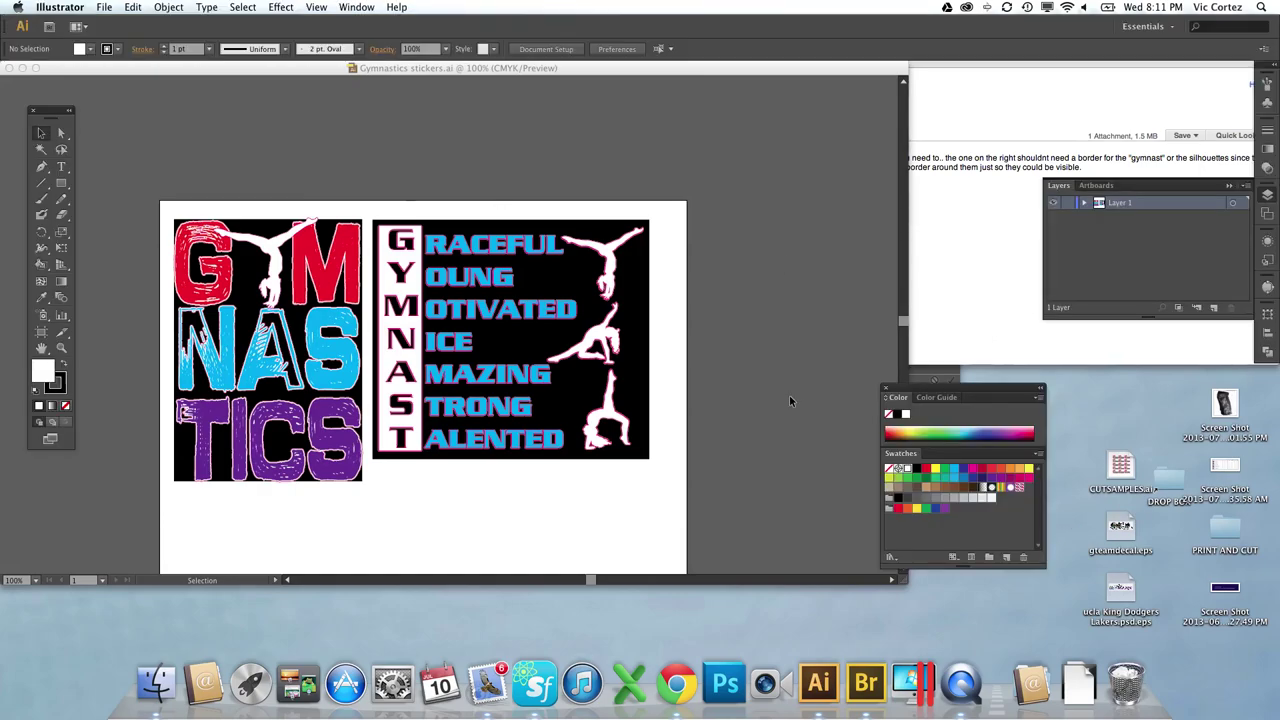
Delete the black background rectangles behind both the left and right panels.
click(257, 265)
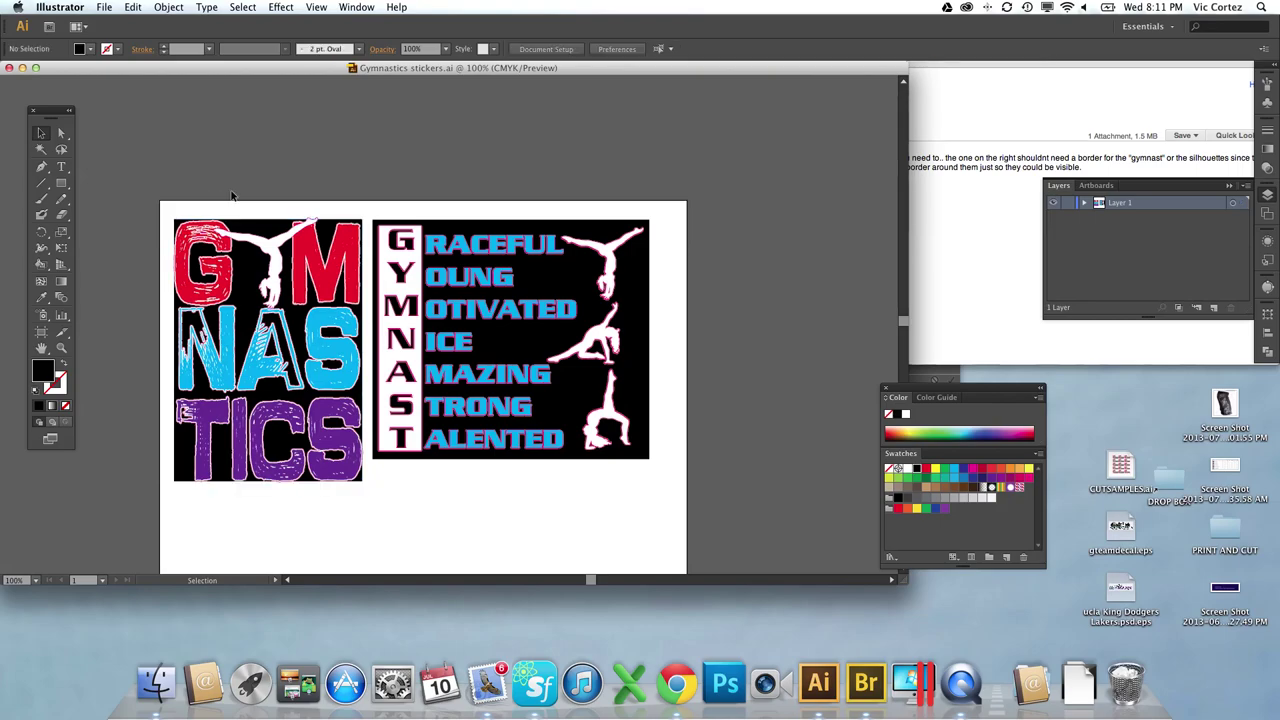
click(252, 220)
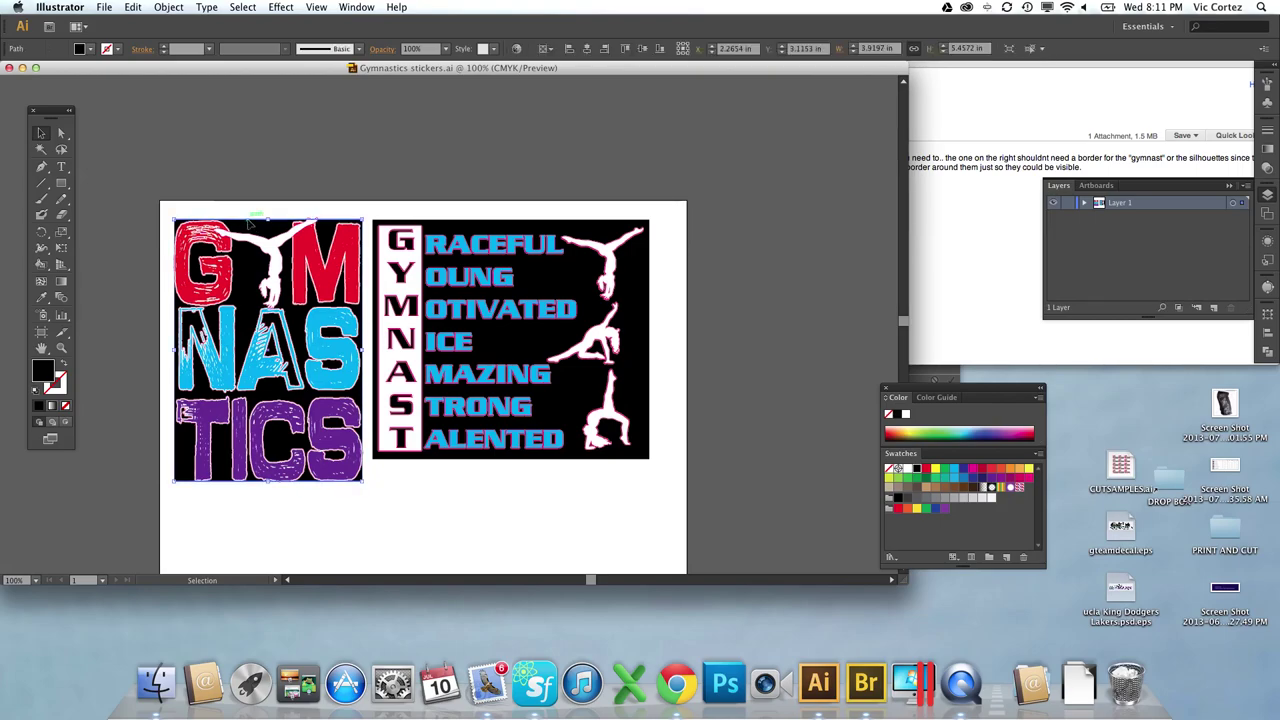
key(Delete)
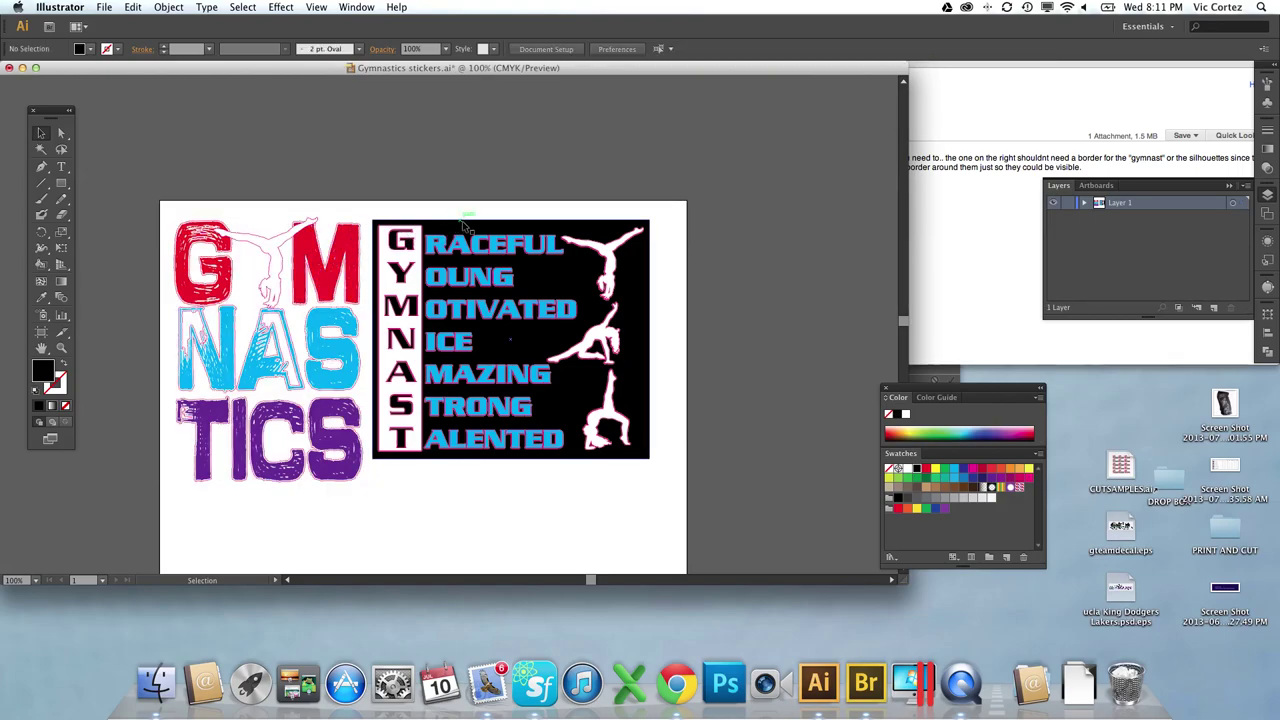
click(469, 230)
key(Delete)
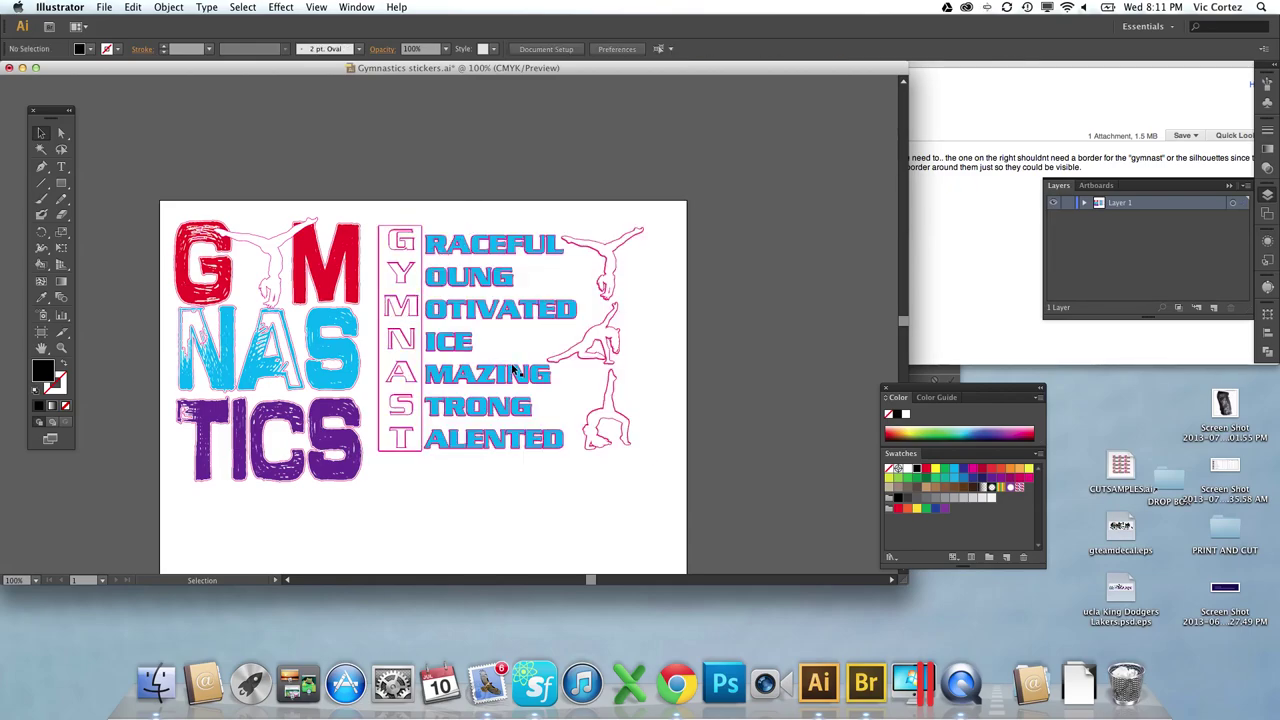
Add Layer 2 beneath Layer 1, draw a full-artboard black rectangle on it, and lock it.
click(1213, 307)
drag(1118, 206, 1117, 238)
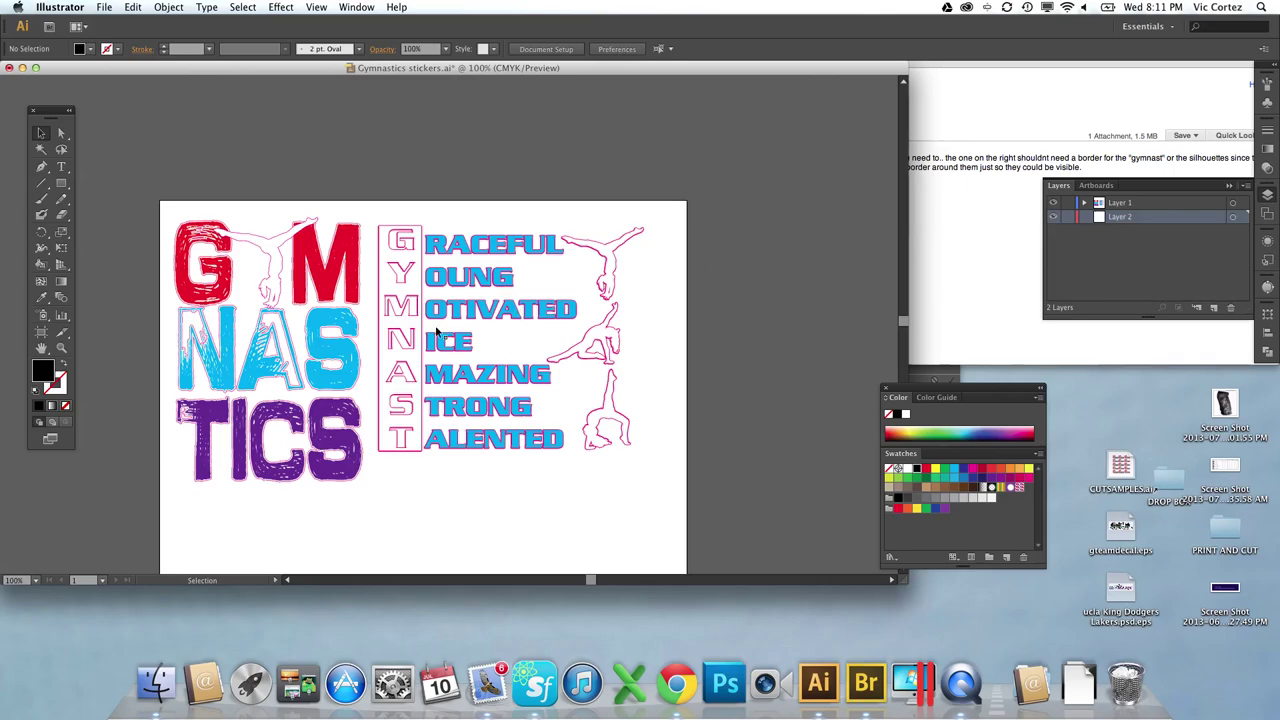
click(61, 183)
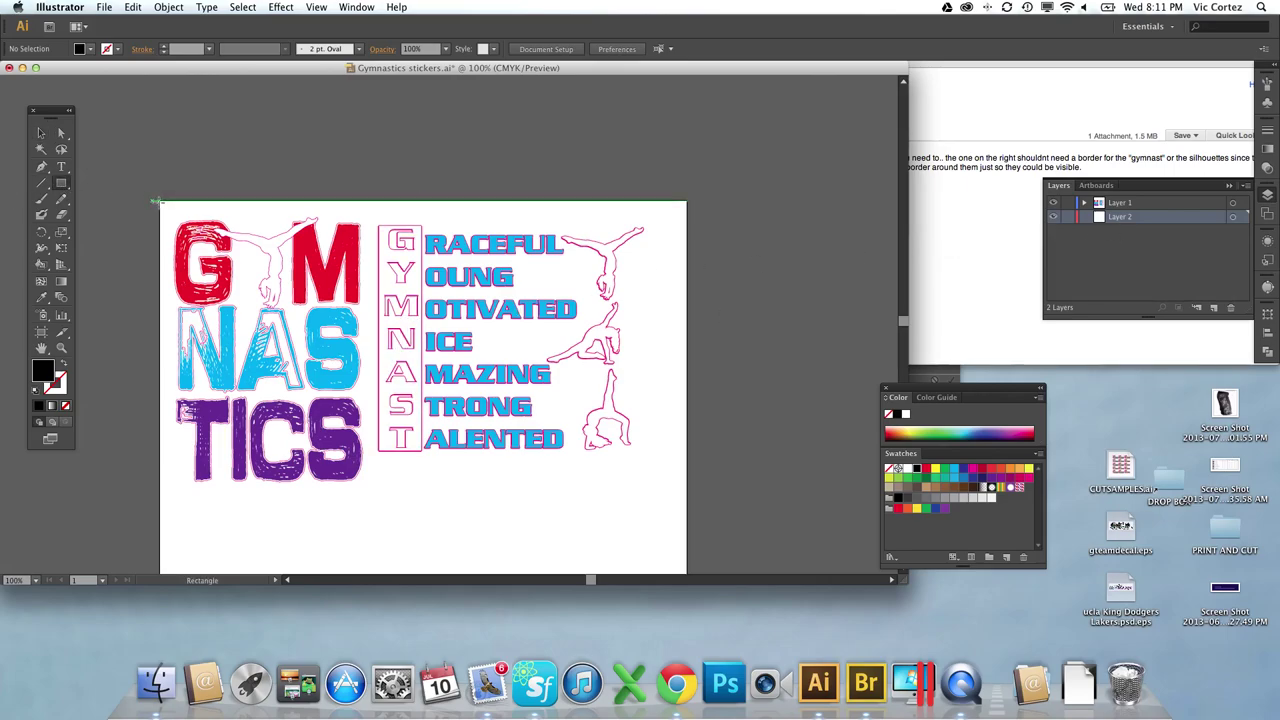
mouse_move(160, 200)
mouse_down()
mouse_move(634, 514)
mouse_move(700, 577)
mouse_move(687, 575)
mouse_up()
click(1068, 217)
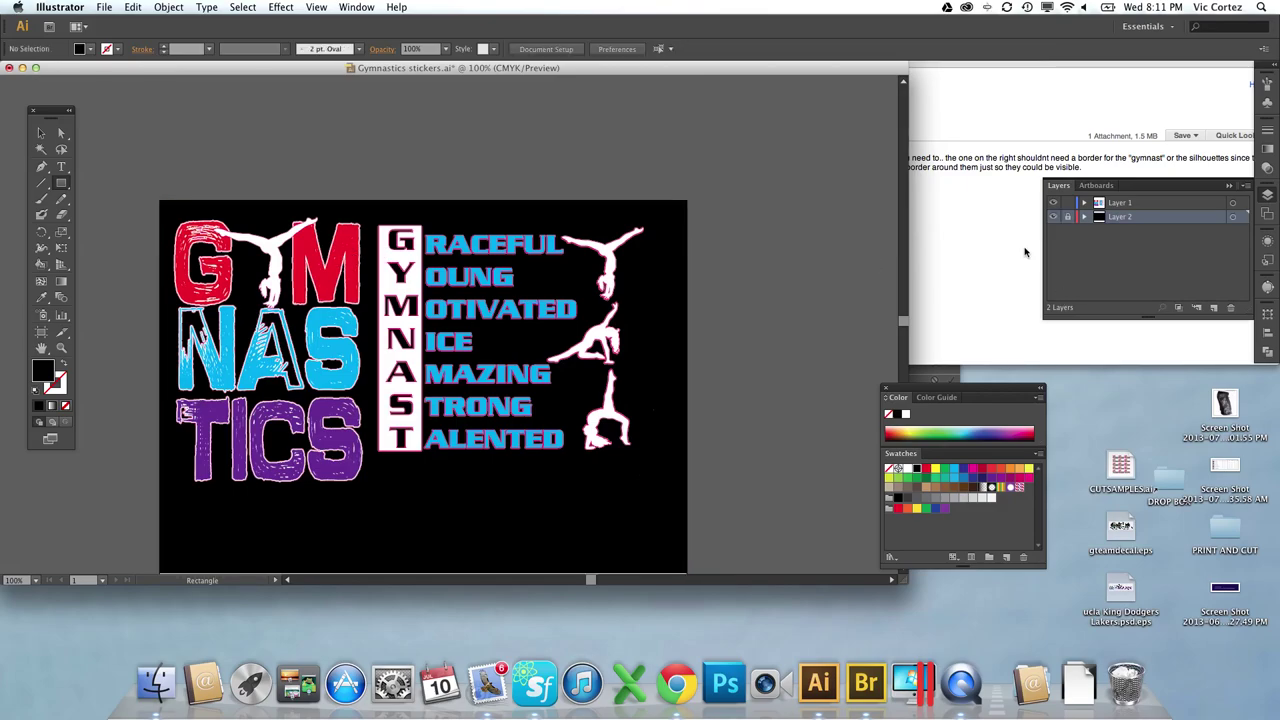
click(46, 135)
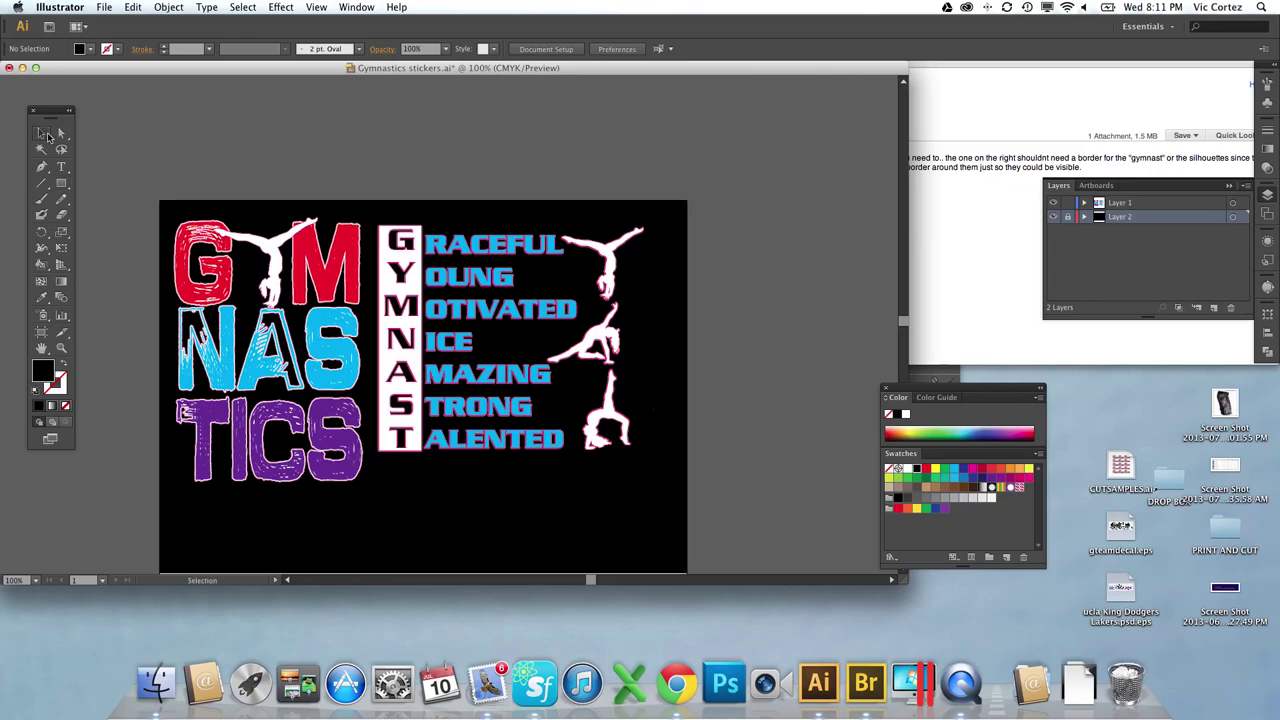
Make the artwork layer active and zoom to 200% on the GYMNAST acrostic.
click(481, 240)
click(471, 224)
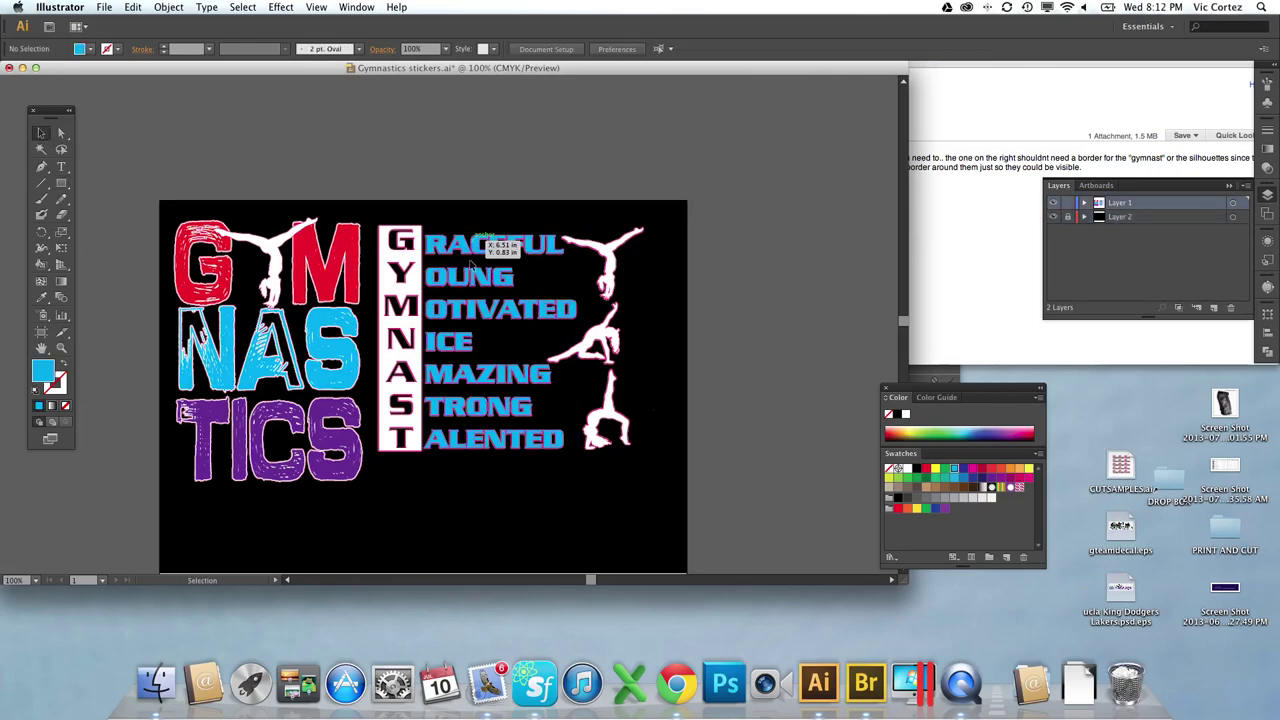
click(432, 352)
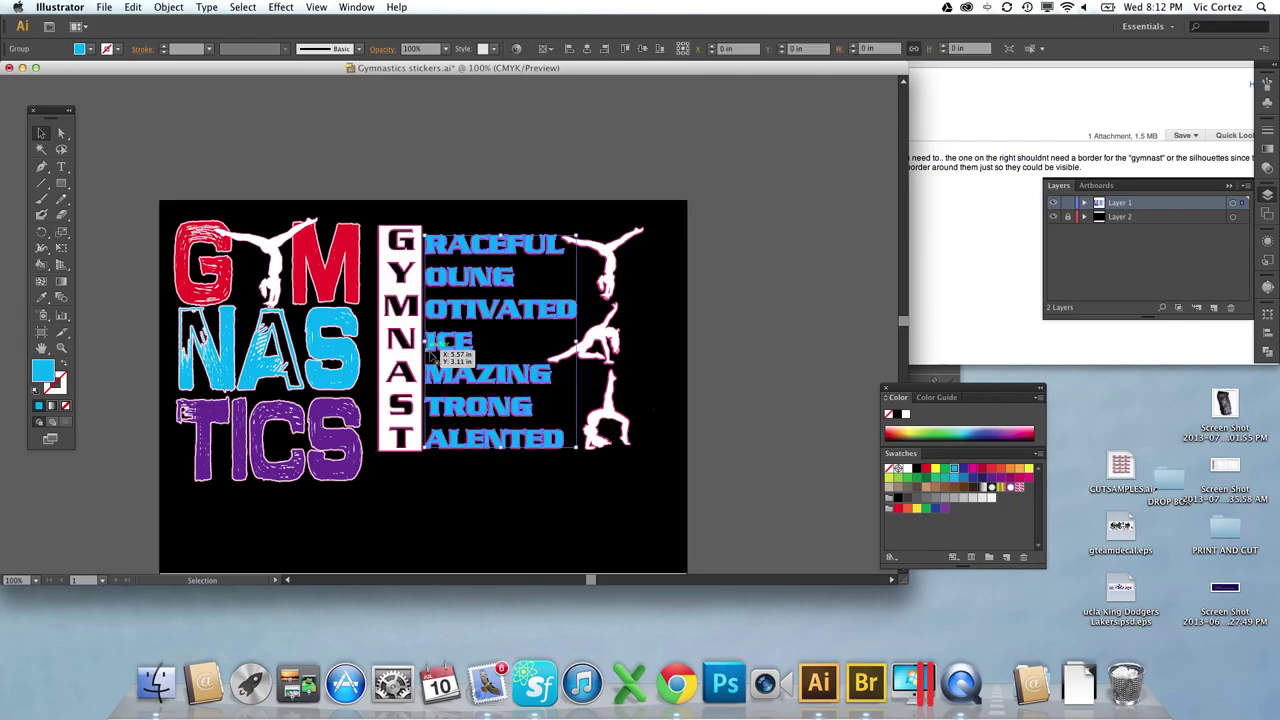
click(500, 177)
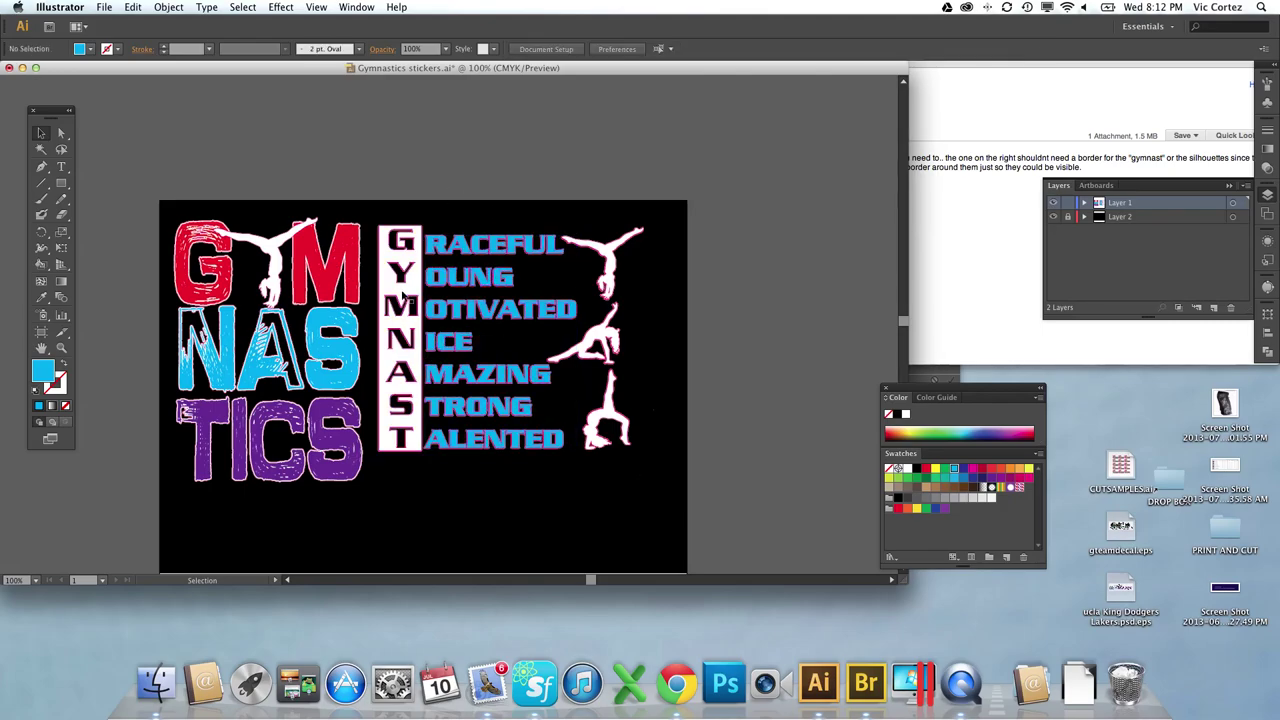
click(408, 373)
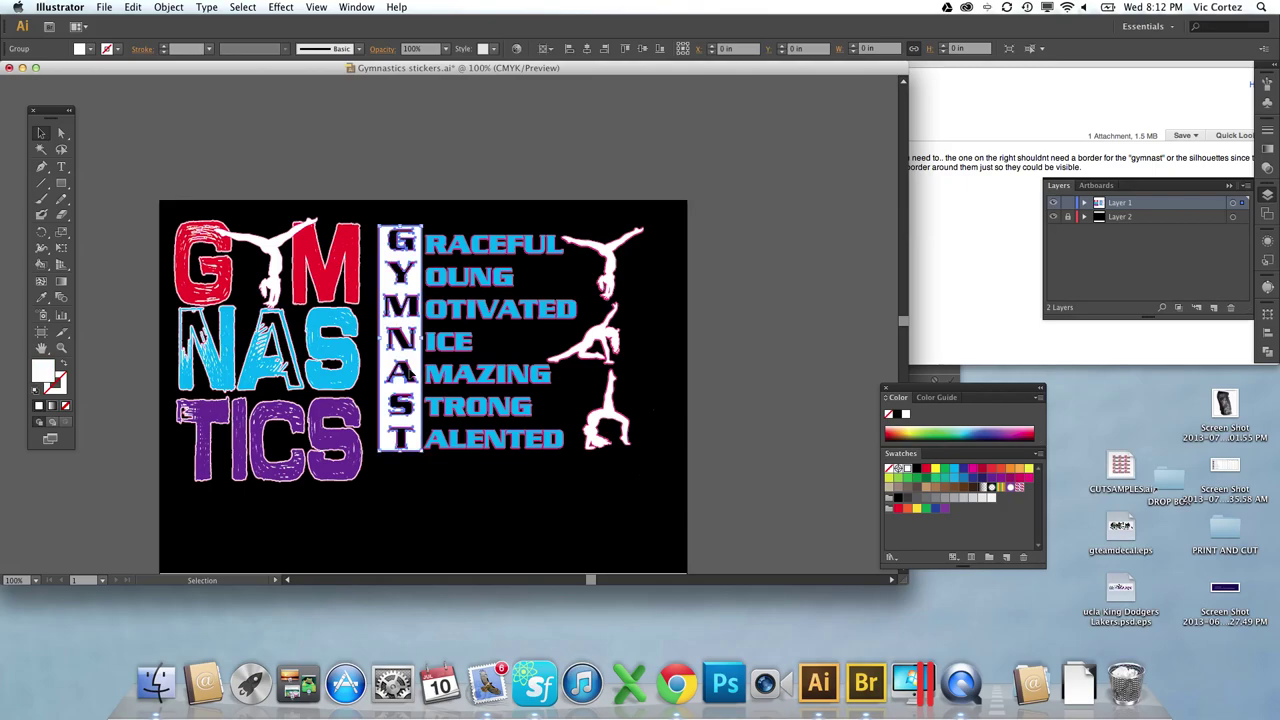
click(420, 175)
key(z)
click(492, 380)
click(494, 381)
click(41, 133)
Delete every pink outline shape using Select > Same > Fill Color.
click(620, 282)
click(246, 7)
mouse_move(300, 126)
click(447, 180)
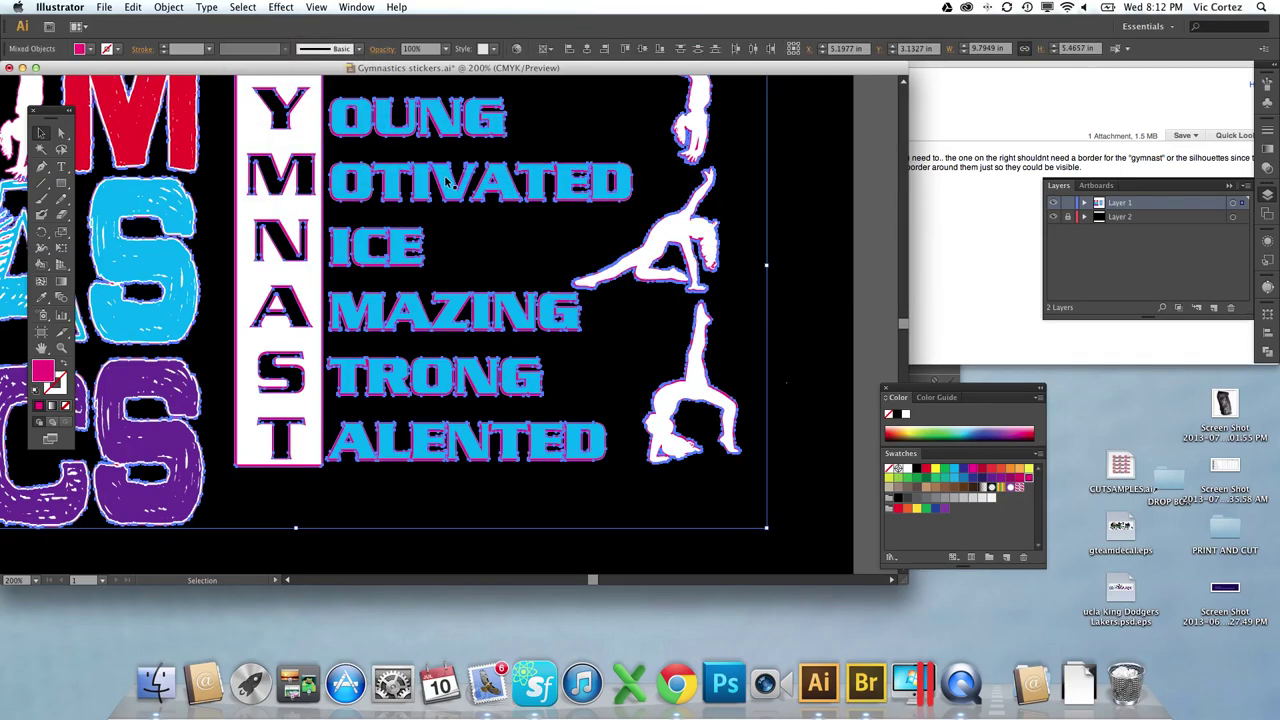
key(Delete)
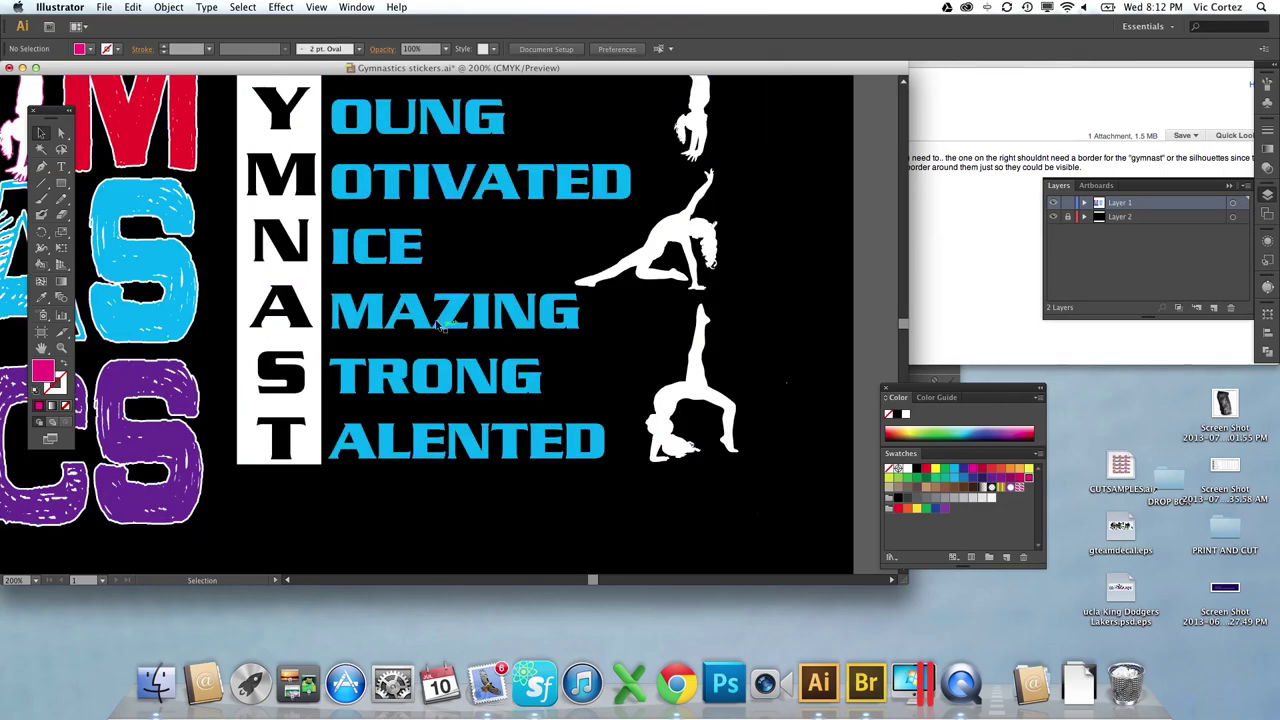
Zoom back out to 100% and marquee-select the GYMNAST acrostic and silhouettes.
key(z)
alt+click(423, 277)
alt+click(423, 277)
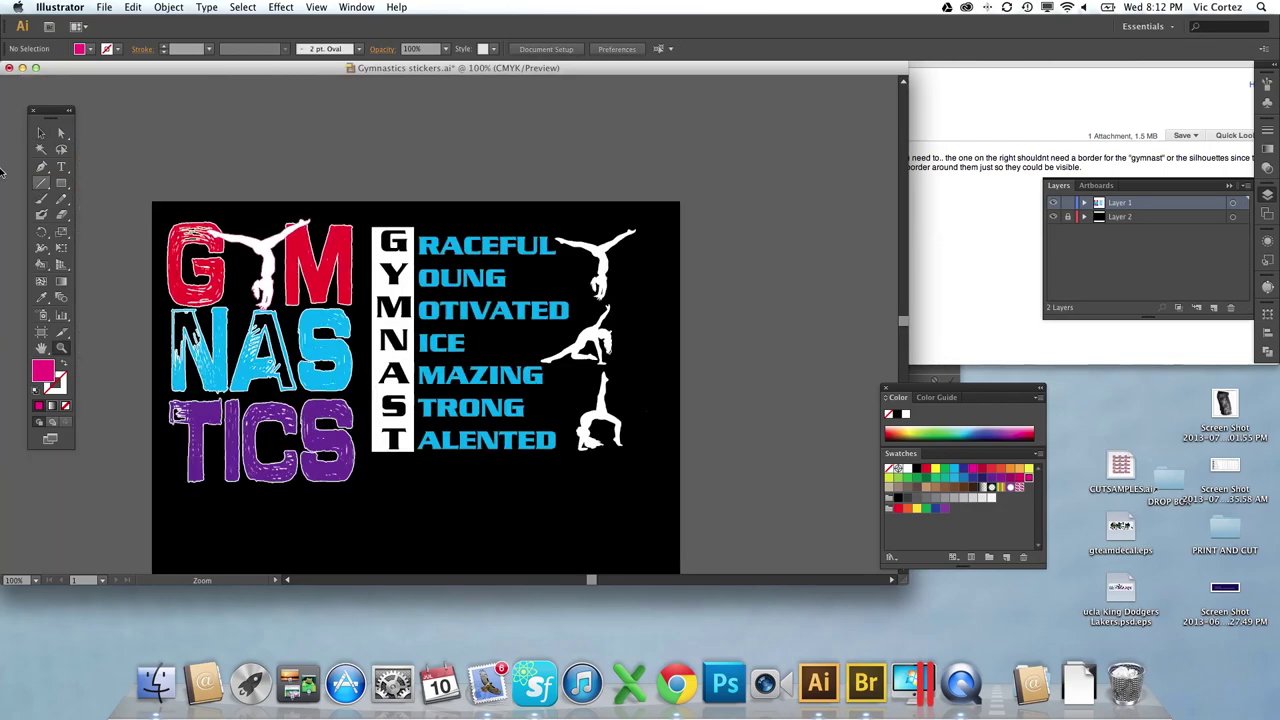
key(v)
drag(378, 186, 664, 468)
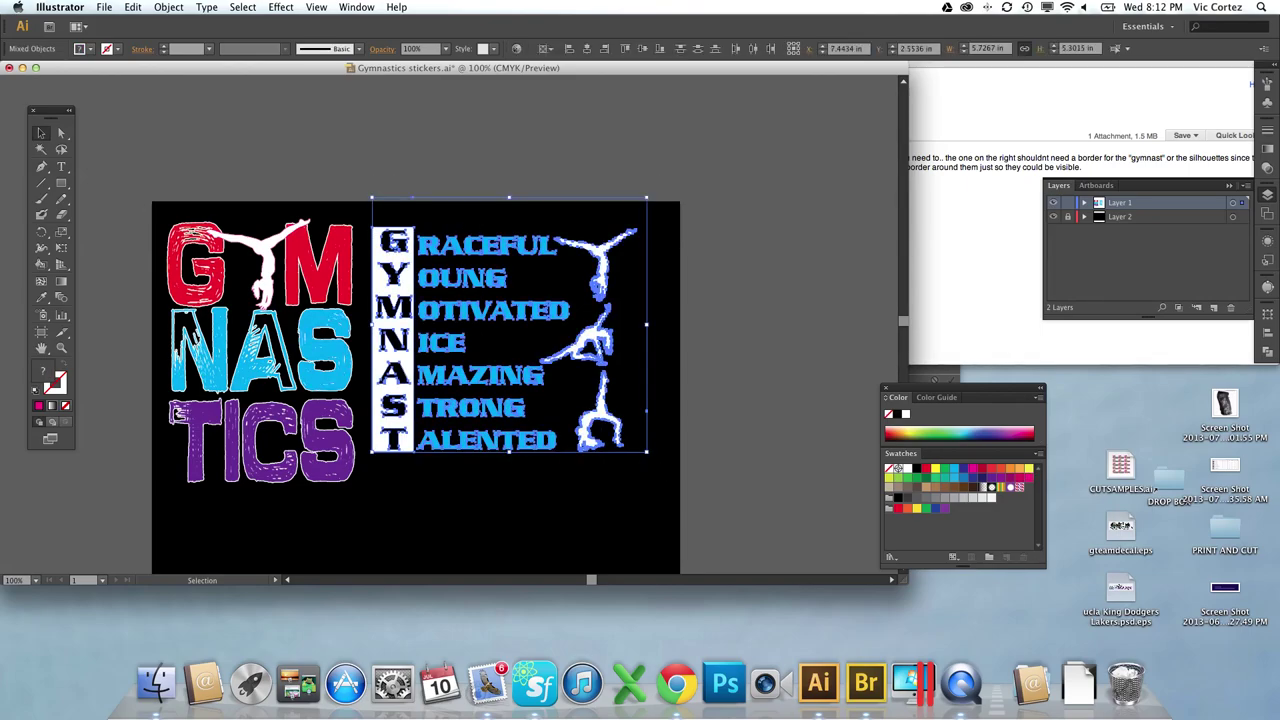
click(104, 7)
Lock the acrostic block and the top gymnast silhouette with Object > Lock > Selection.
mouse_move(133, 7)
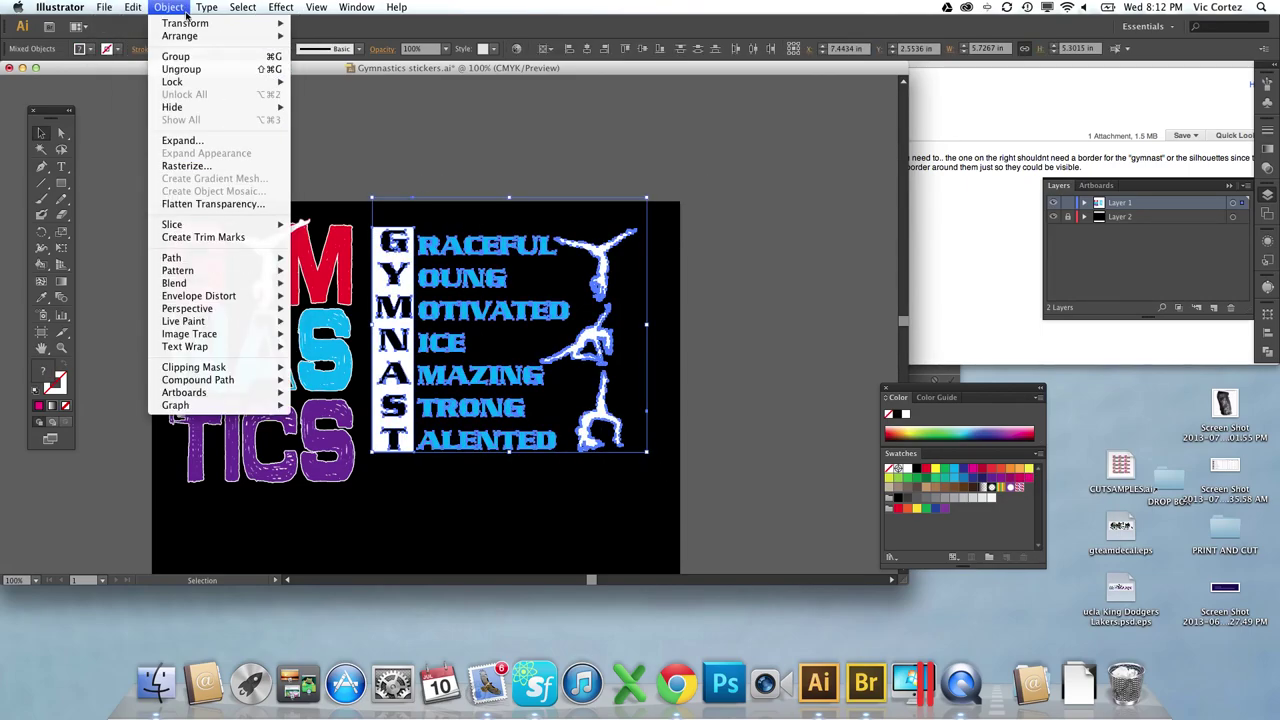
mouse_move(205, 82)
click(352, 83)
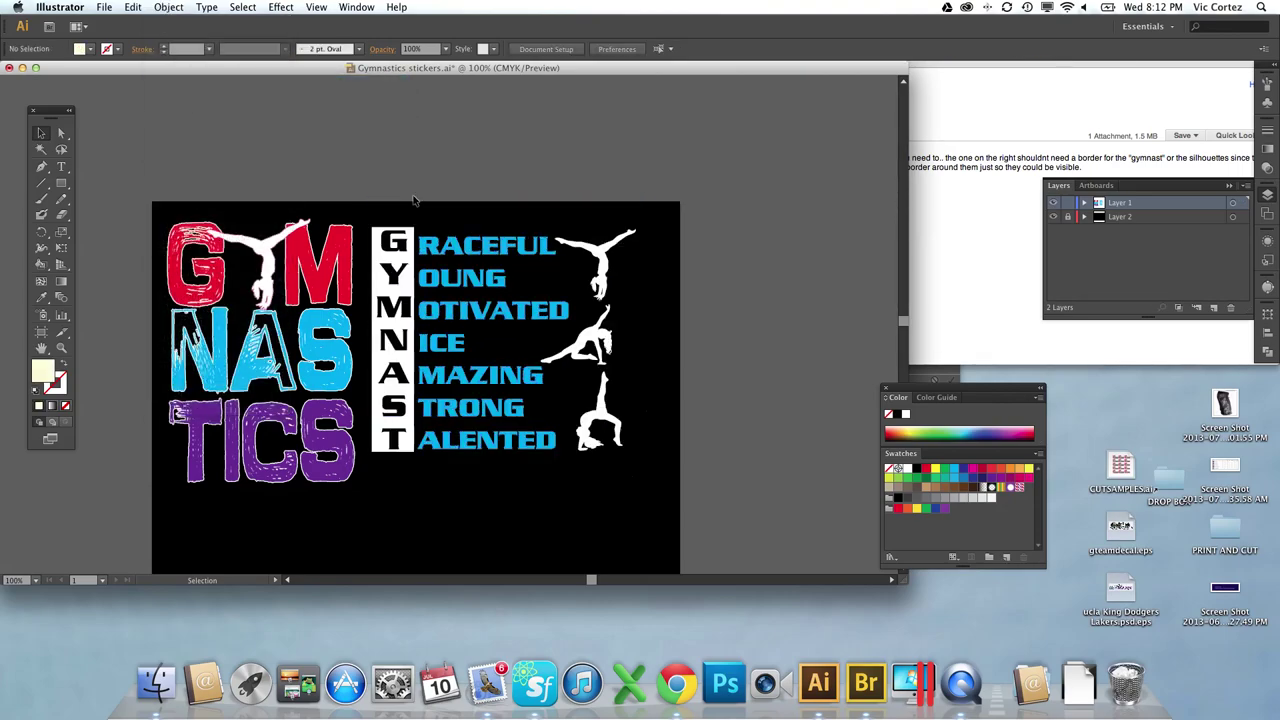
click(262, 285)
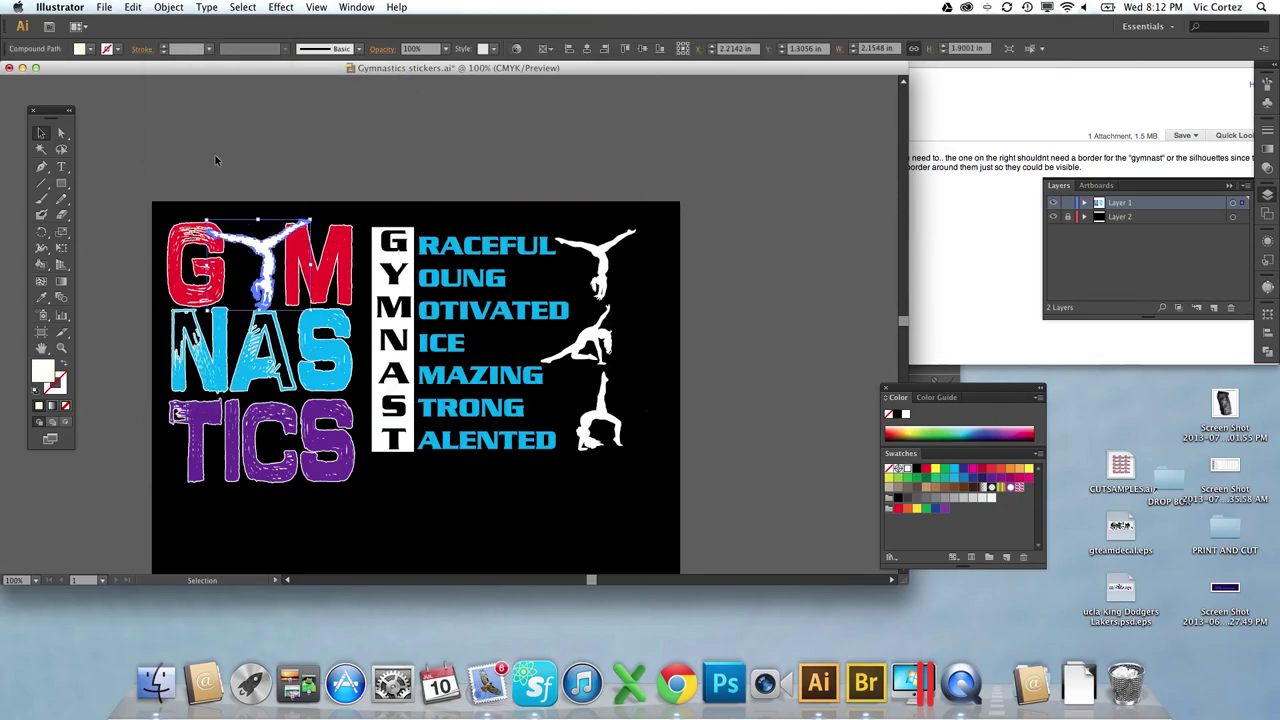
click(207, 7)
mouse_move(168, 7)
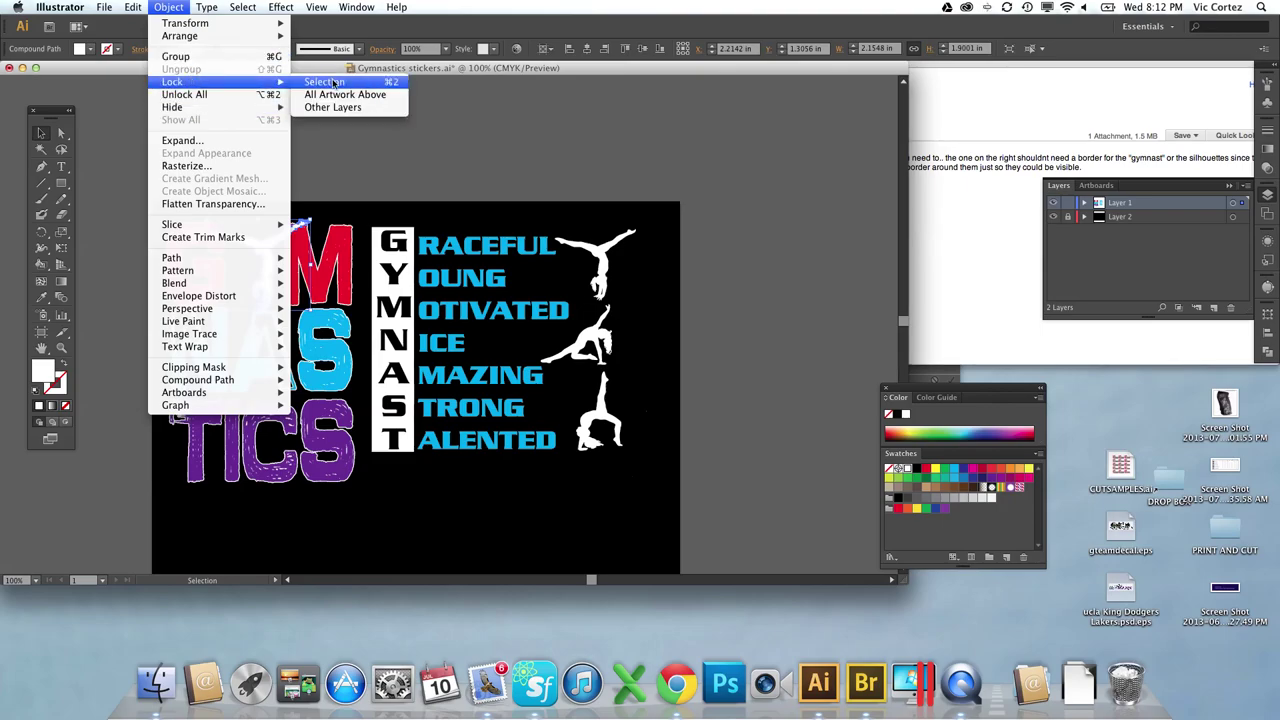
click(335, 83)
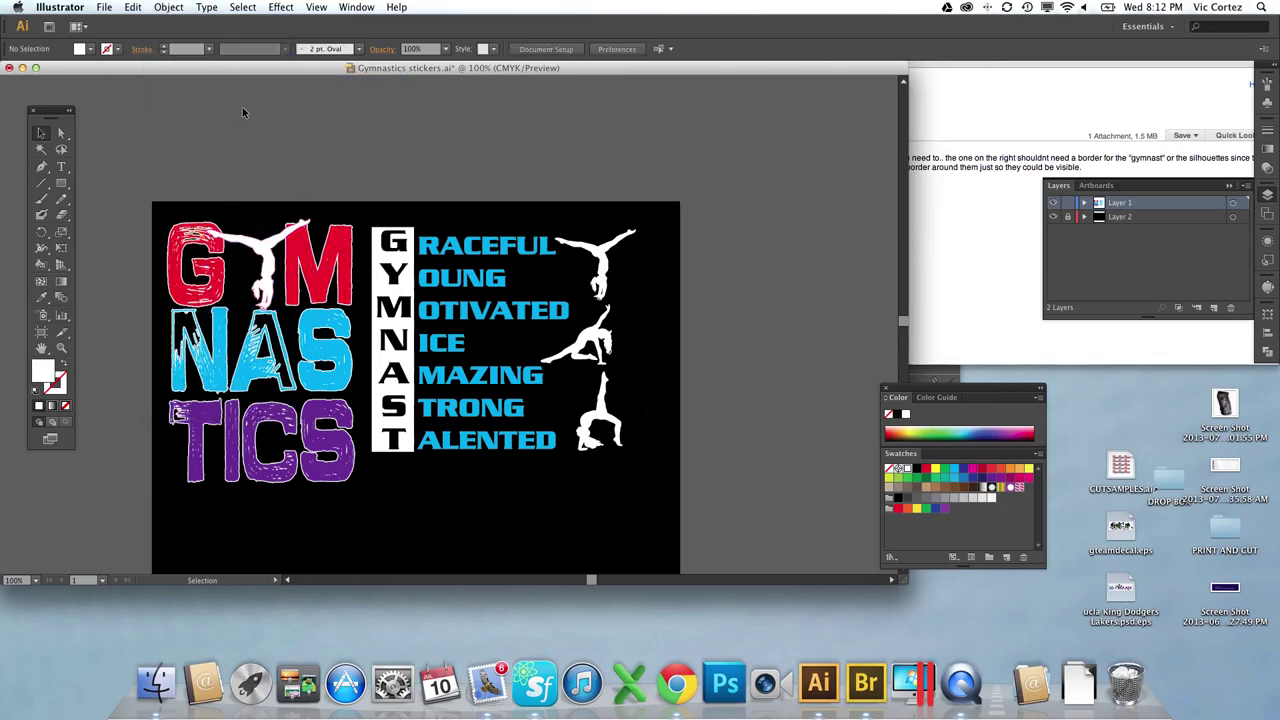
Select all remaining white-filled scribble marks with Select > Same > Fill Color, then deselect.
click(242, 7)
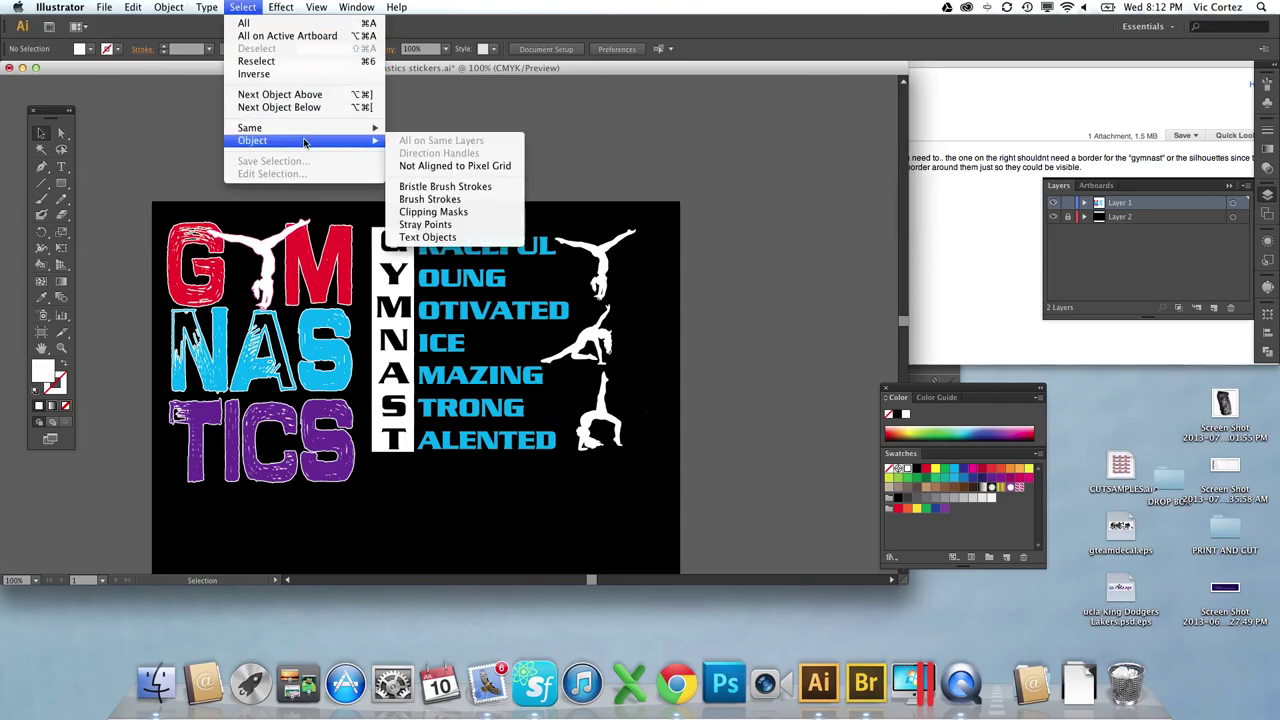
mouse_move(305, 128)
click(475, 178)
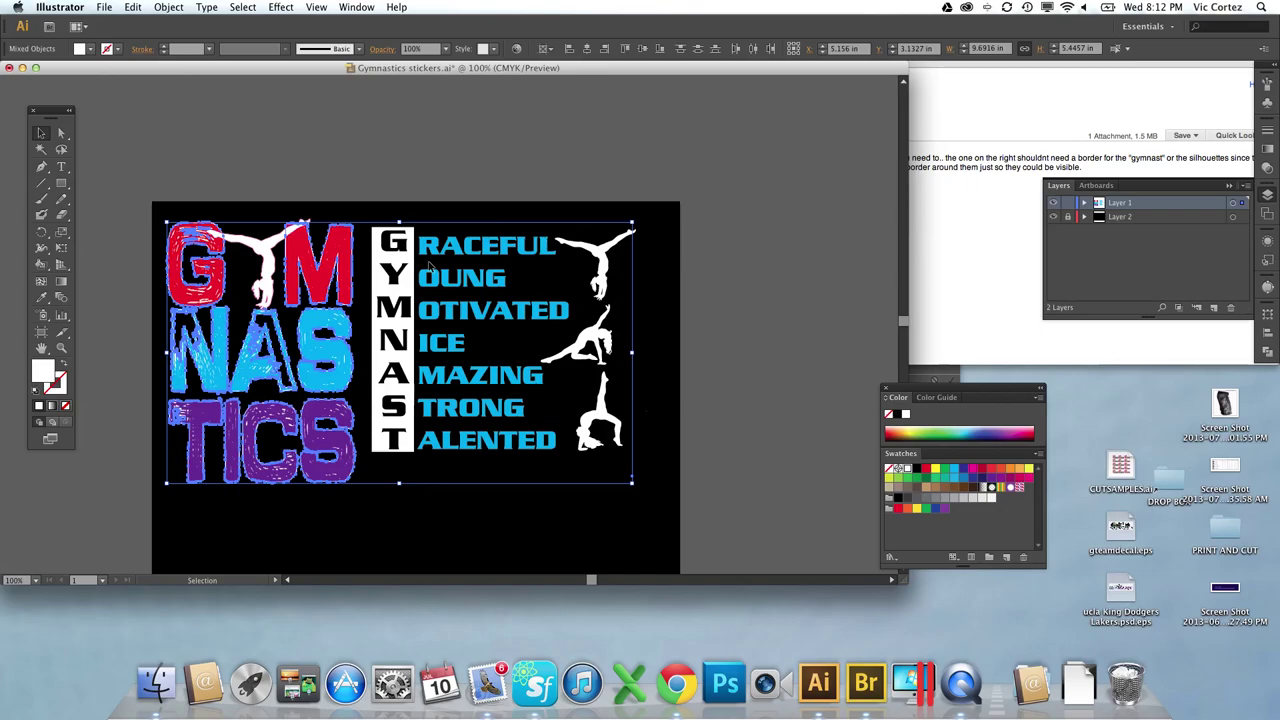
key(super+shift+a)
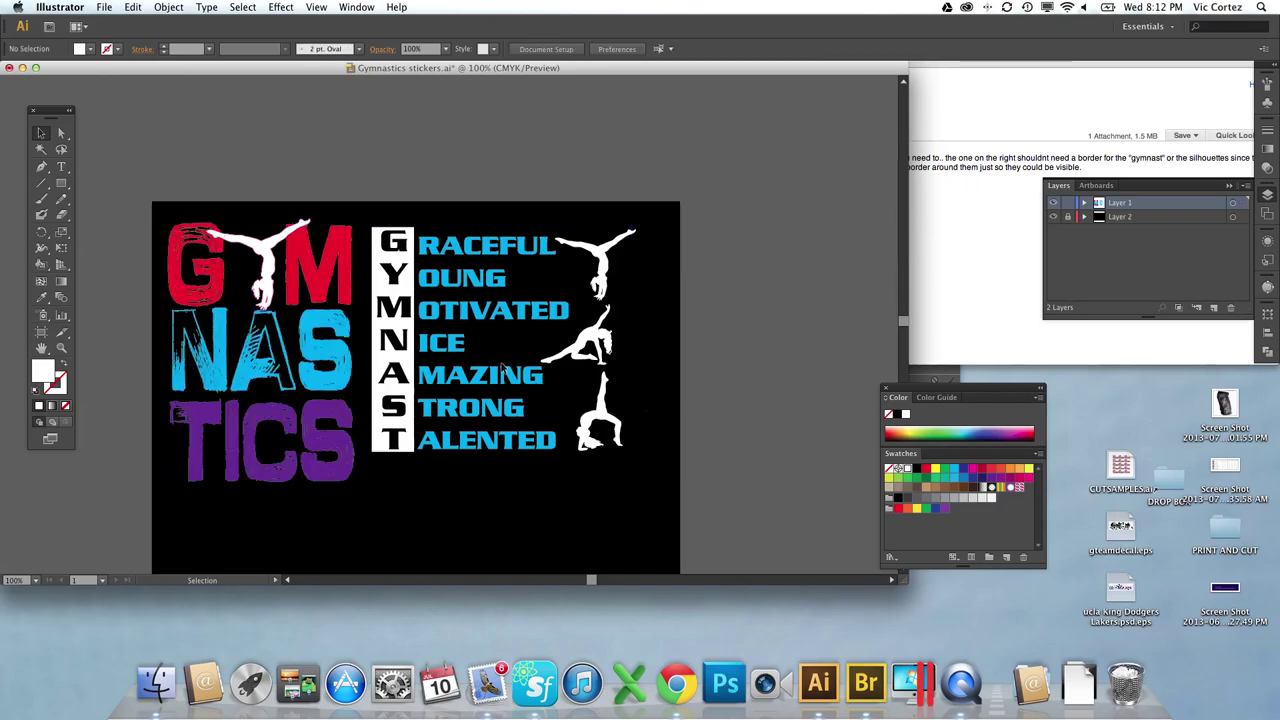
click(267, 238)
key(super+shift+a)
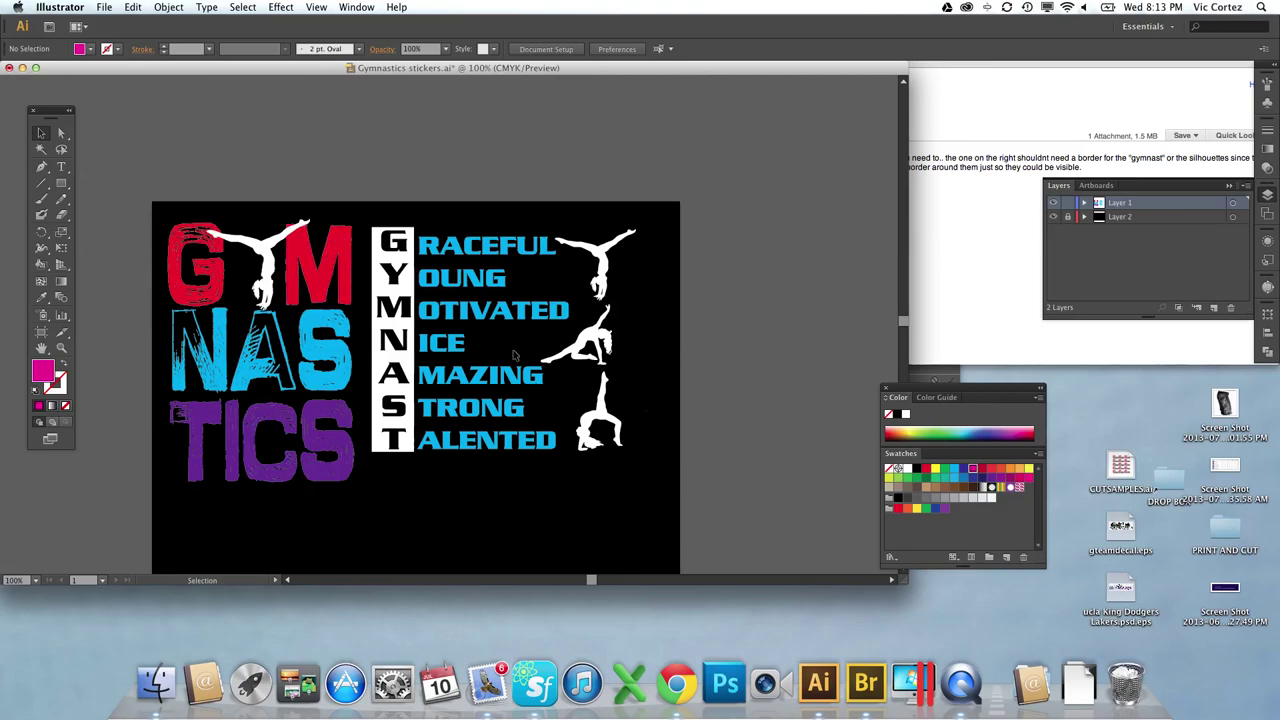
click(132, 7)
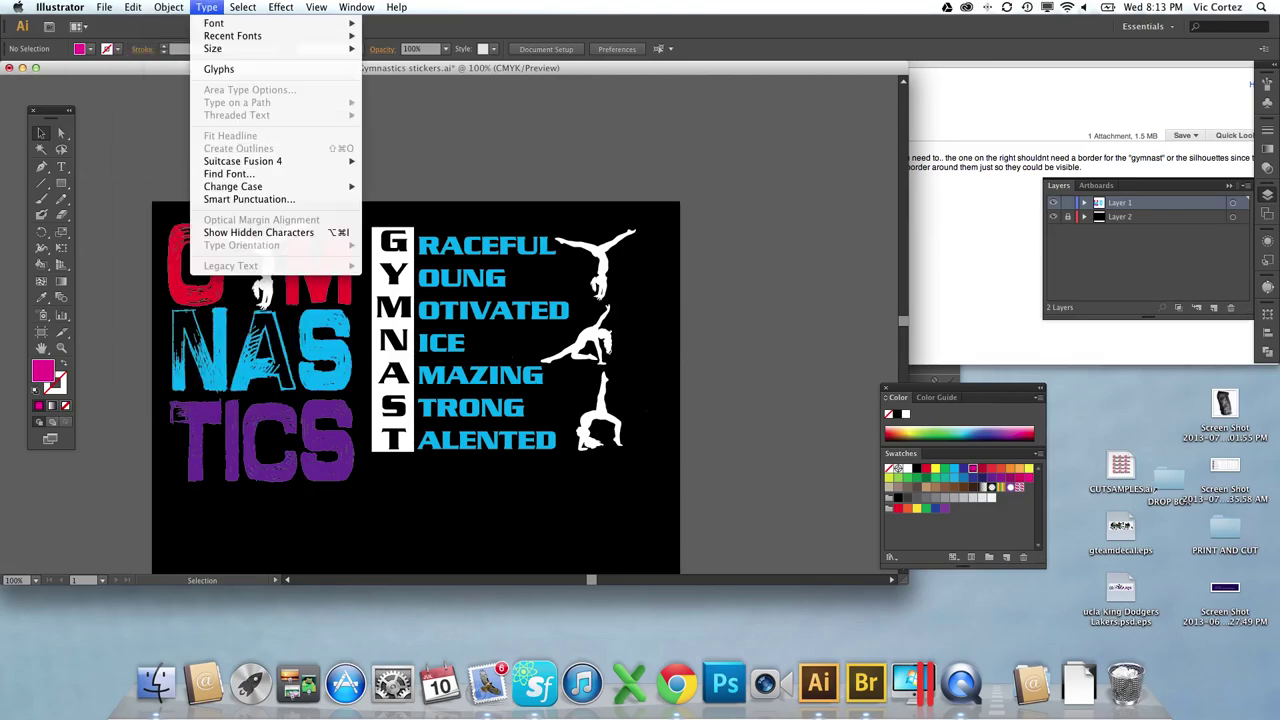
mouse_move(168, 7)
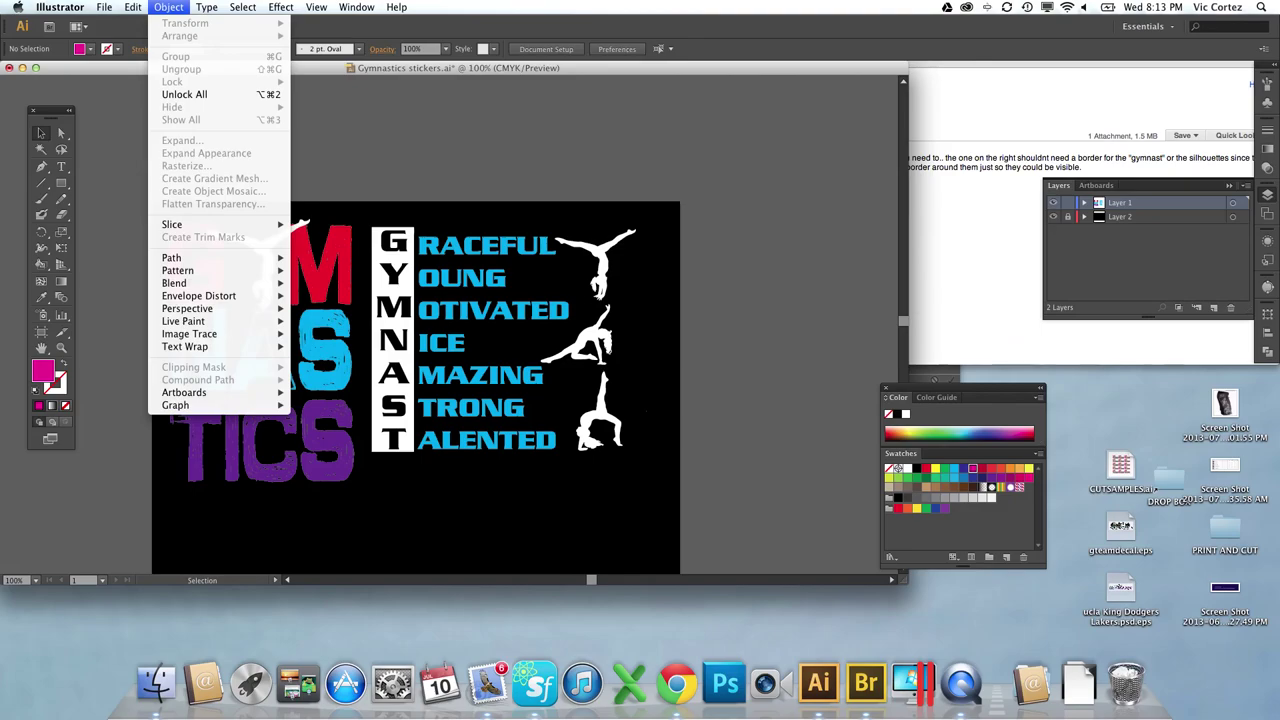
Unlock all locked artwork with Object > Unlock All and deselect, checking the red M.
click(288, 96)
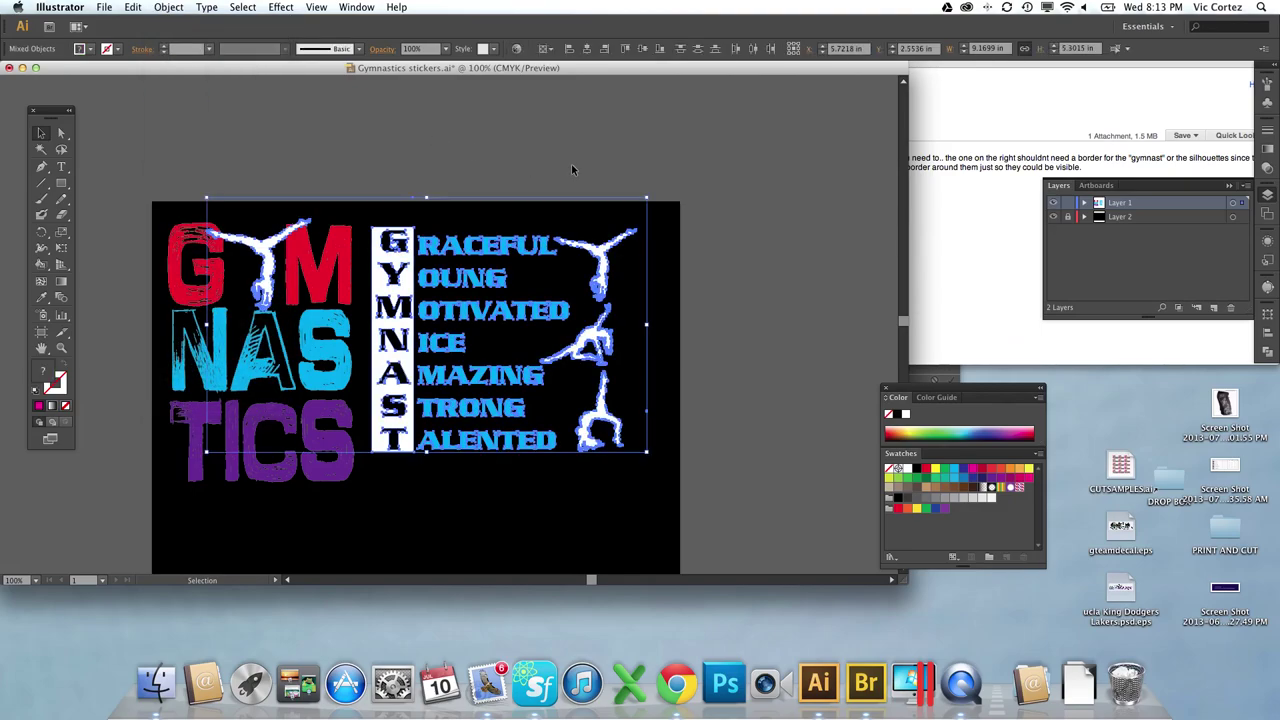
click(539, 149)
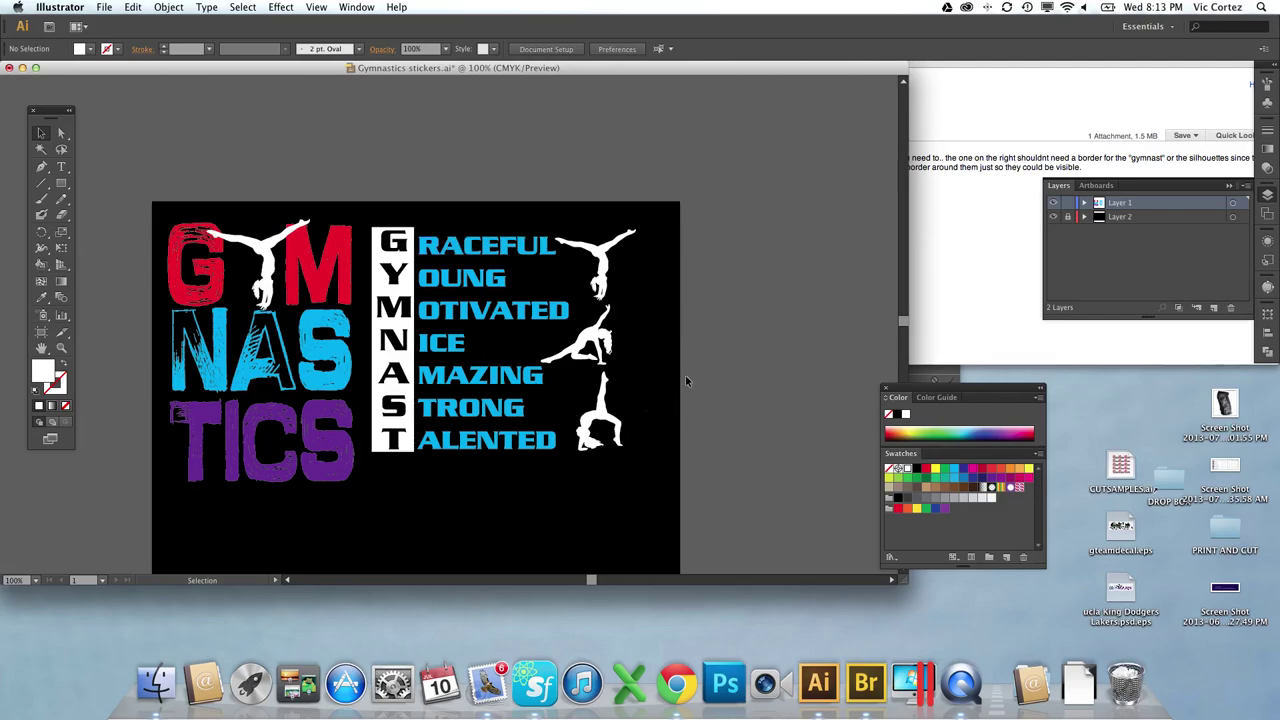
click(335, 270)
click(311, 170)
Drag the GYMNAST acrostic off the artboard to the right and centre the GYMNASTICS artwork.
drag(388, 182, 681, 502)
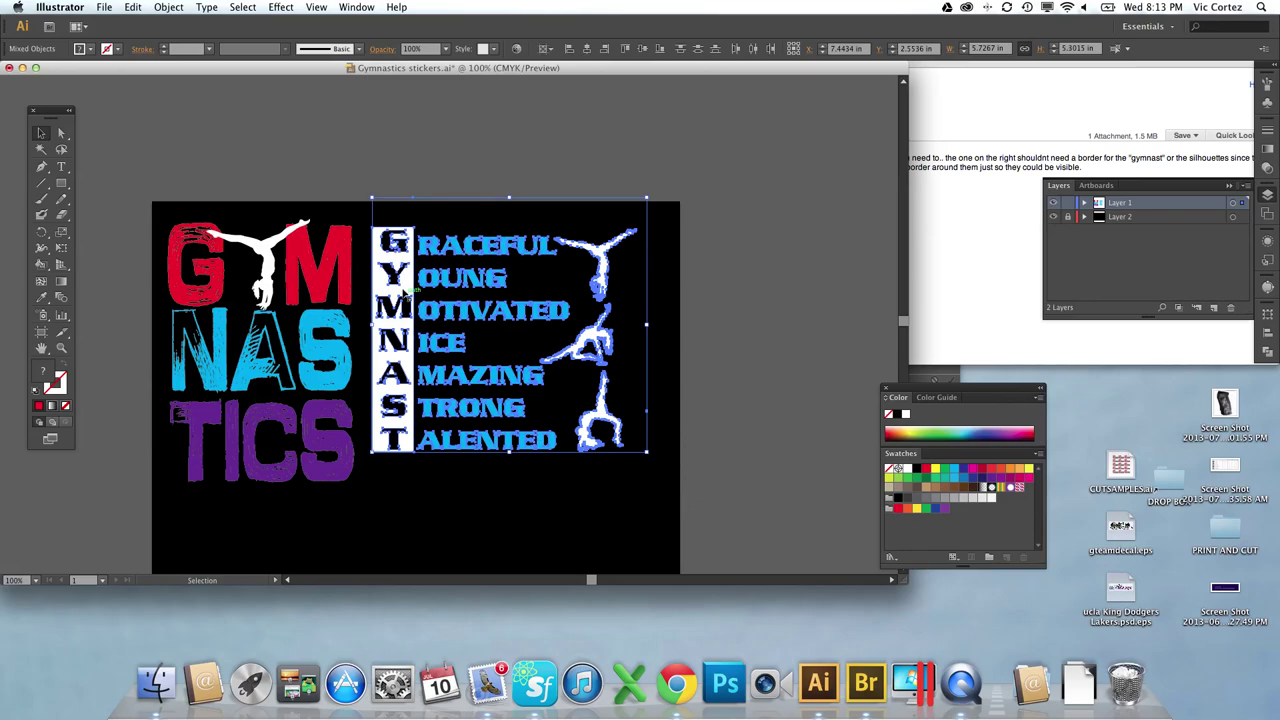
drag(385, 260, 764, 277)
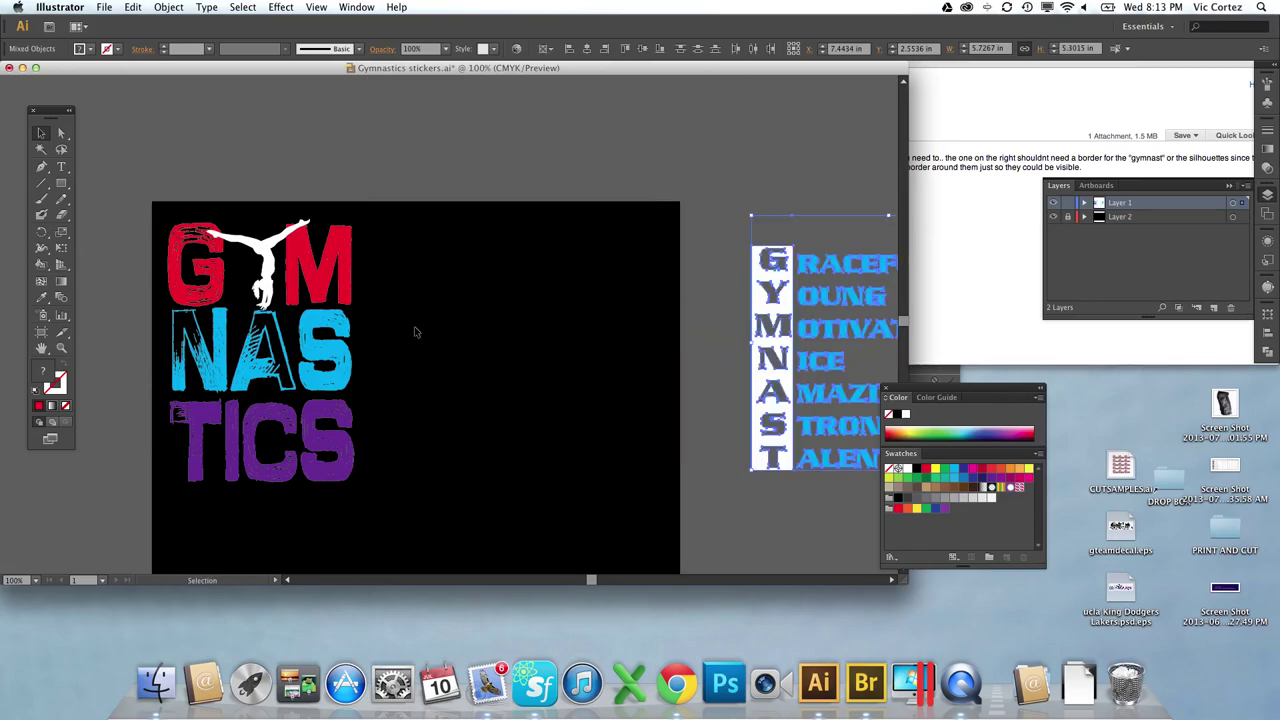
drag(150, 202, 429, 491)
drag(306, 366, 468, 394)
click(438, 123)
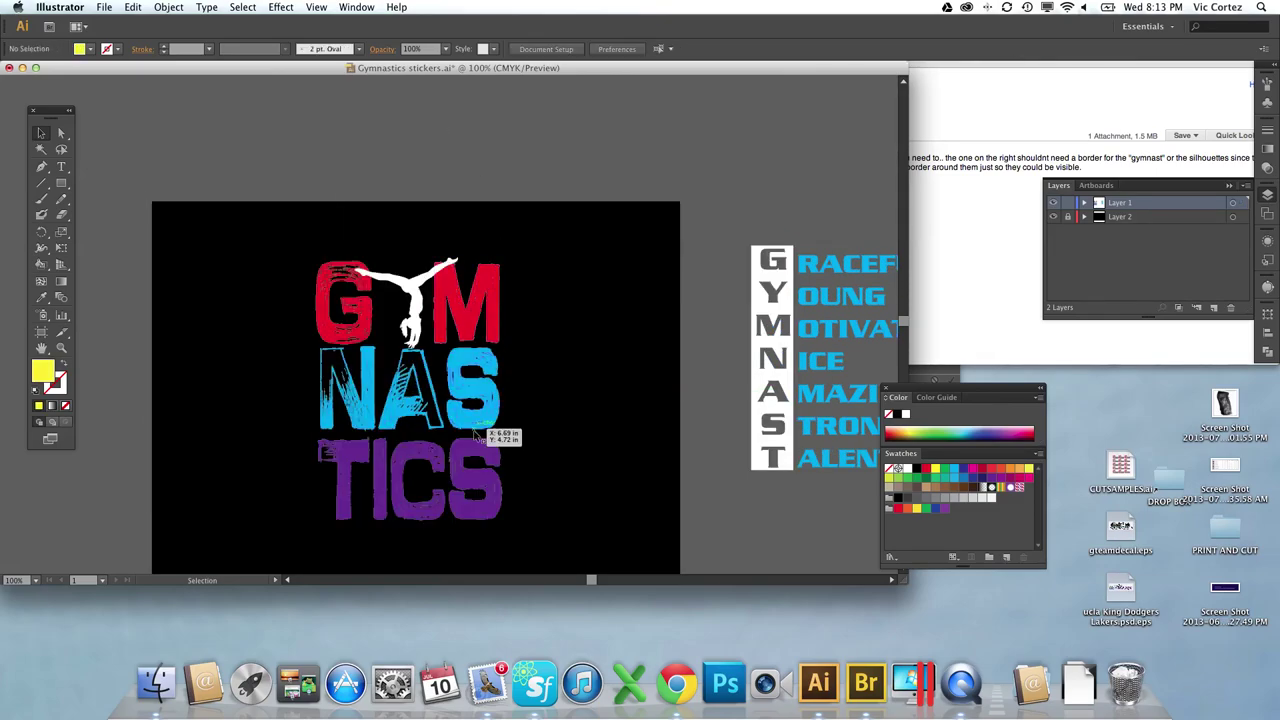
Move the letter A up over GYM, then undo to restore its original position.
click(431, 385)
click(399, 136)
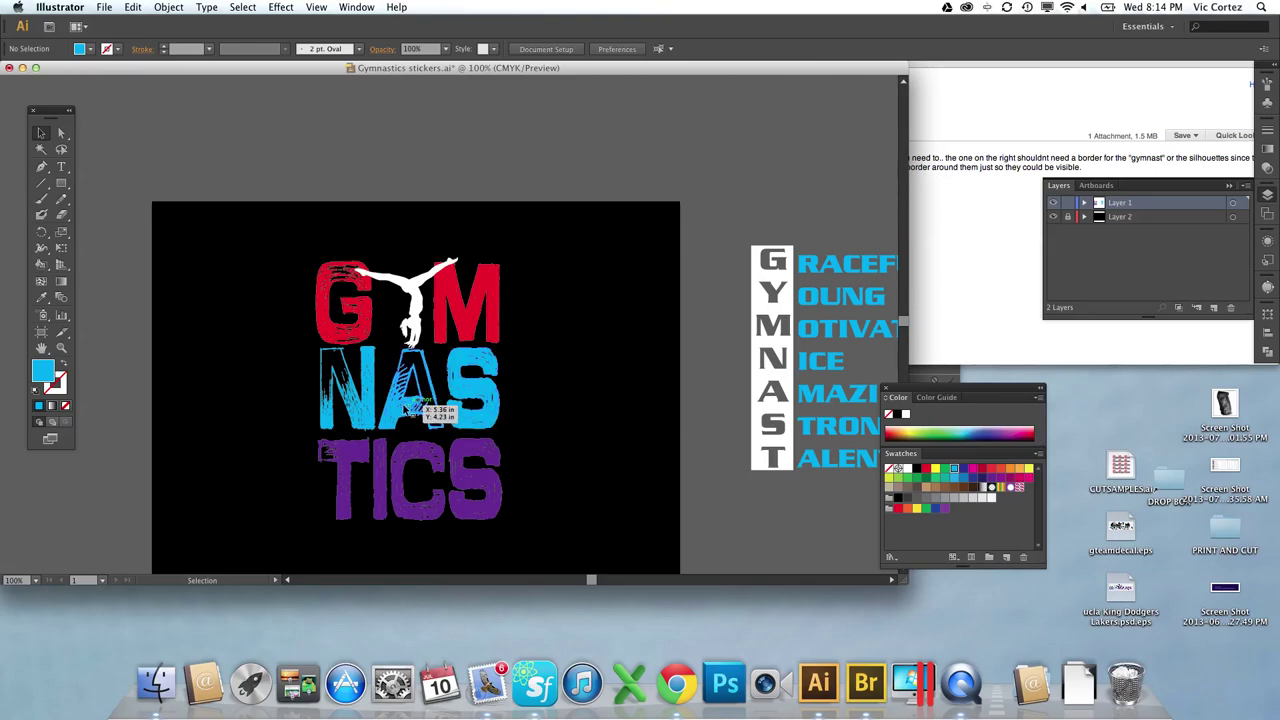
drag(411, 390, 433, 193)
key(super+z)
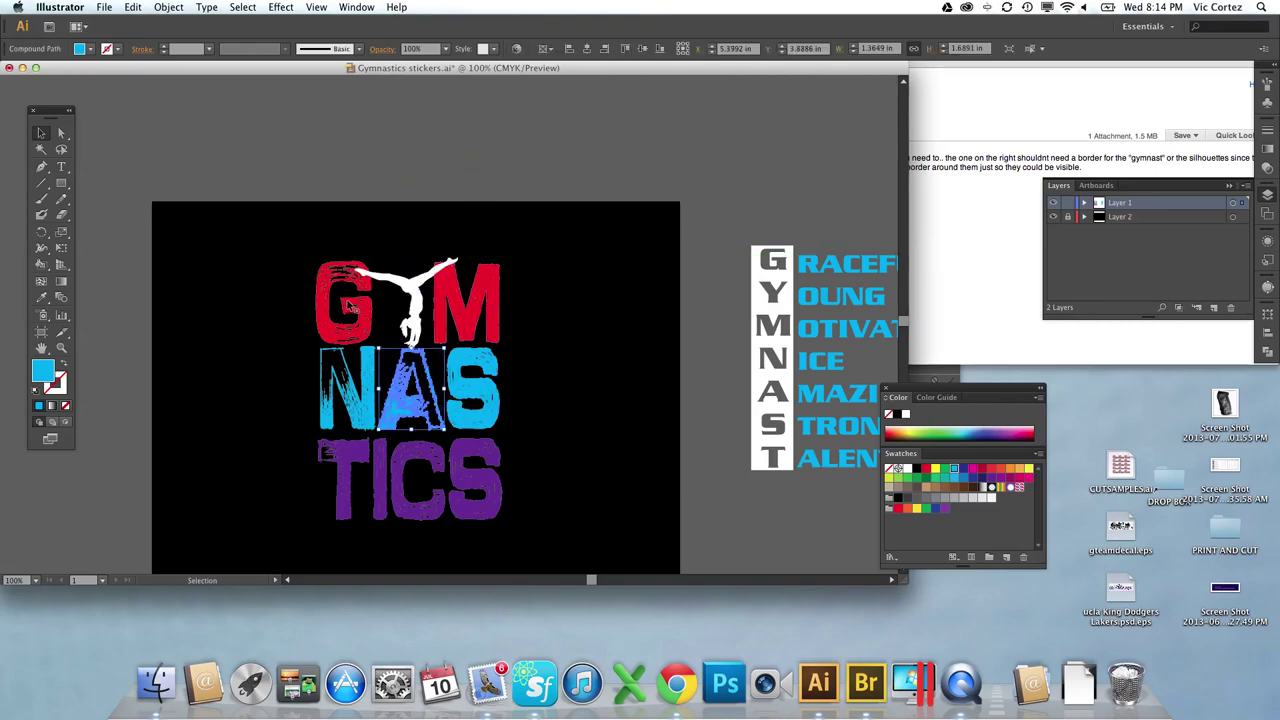
click(387, 182)
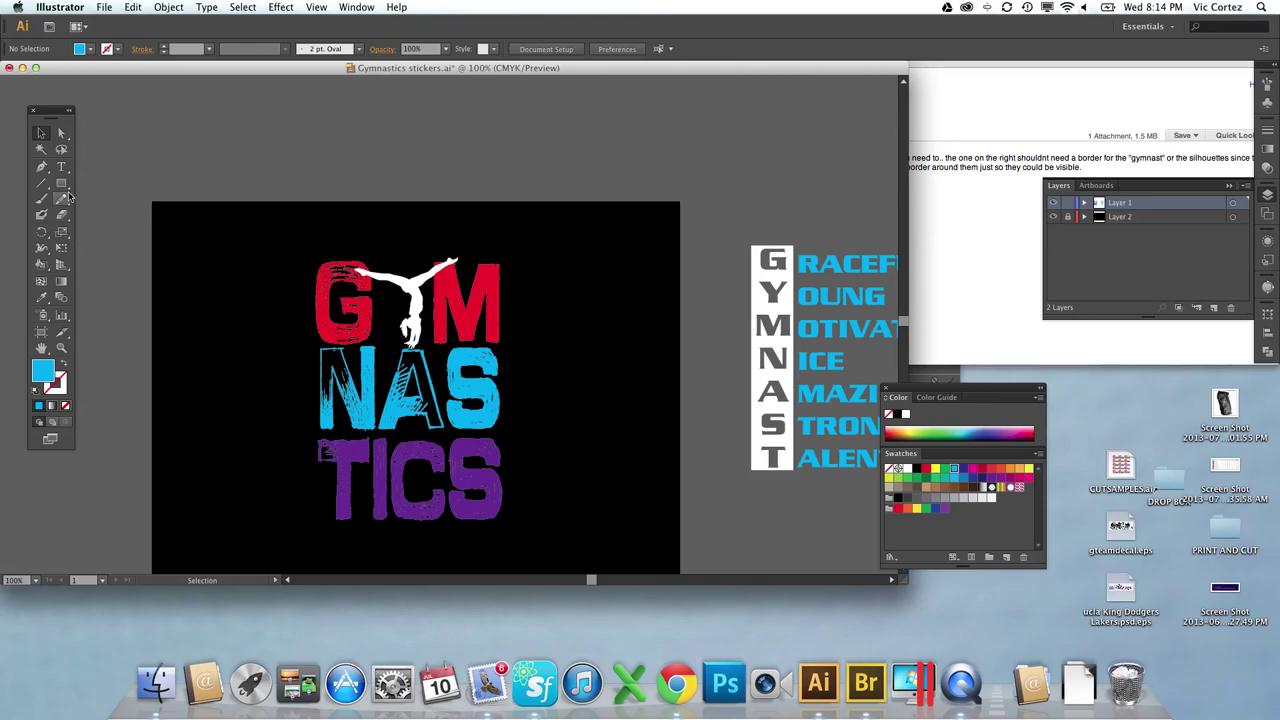
Hide the black background layer and draw a red square over the GYMNASTICS artwork.
click(366, 283)
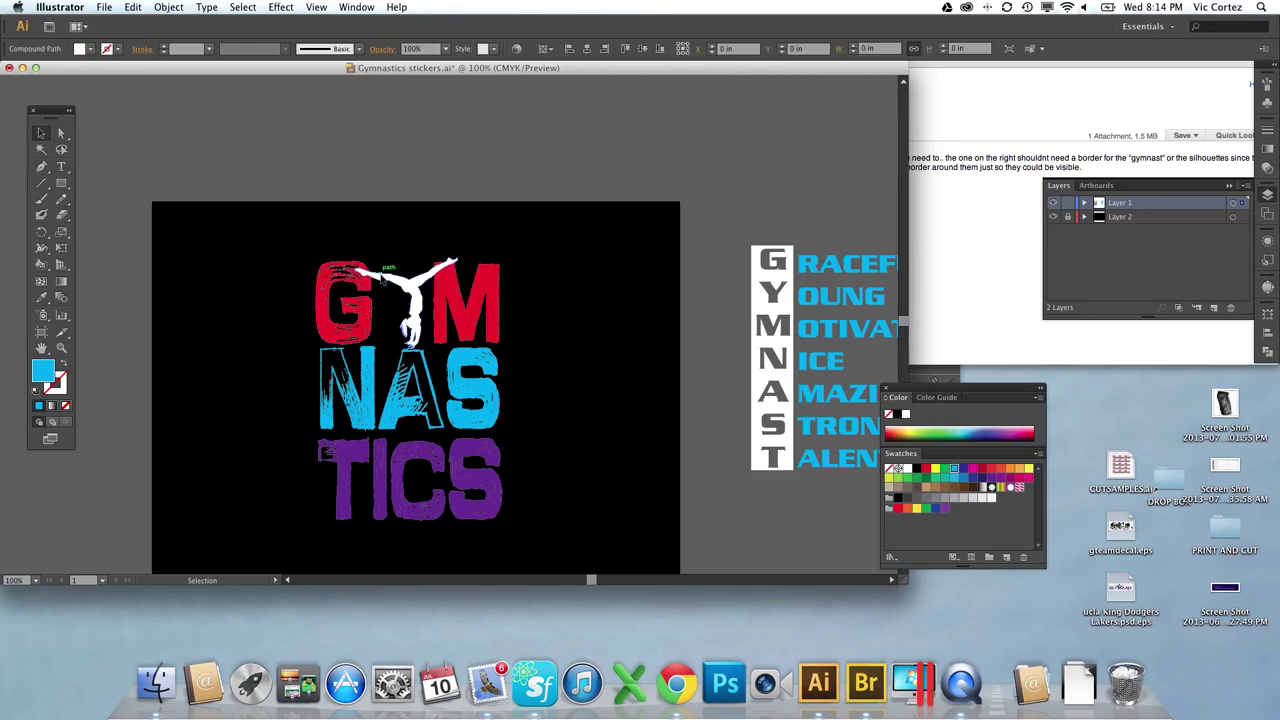
click(343, 181)
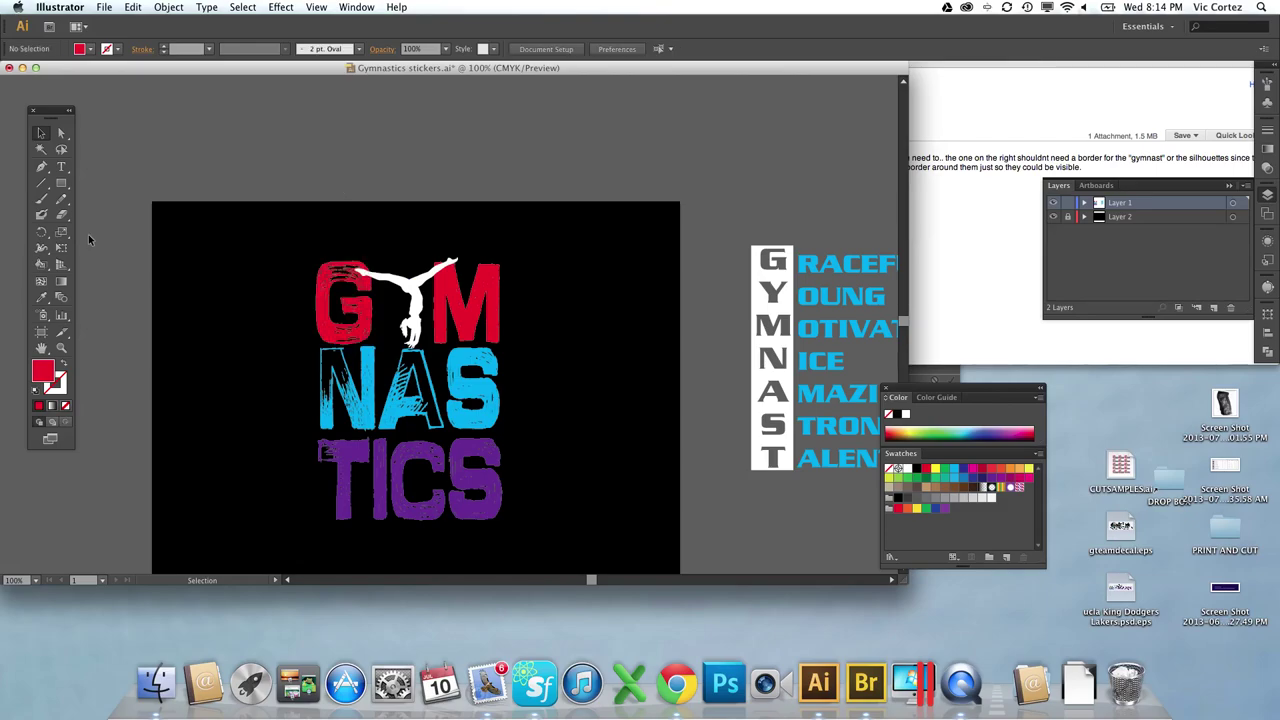
click(64, 185)
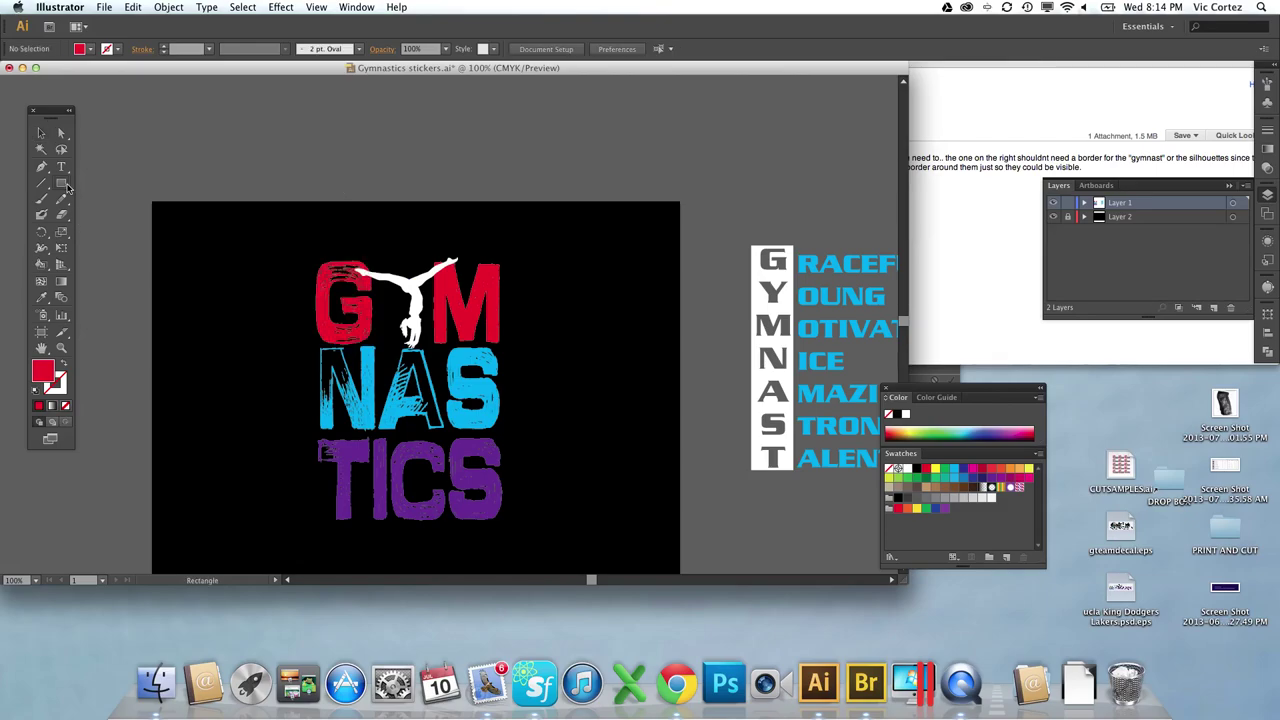
click(1053, 217)
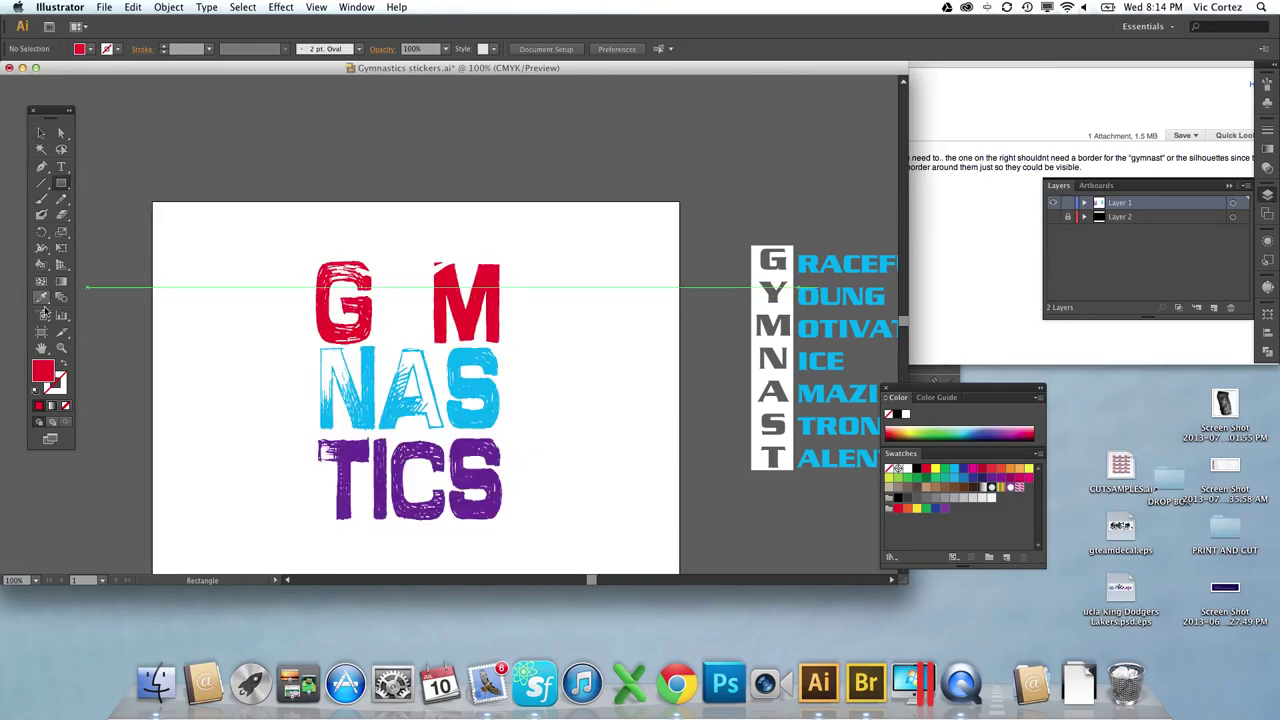
click(955, 470)
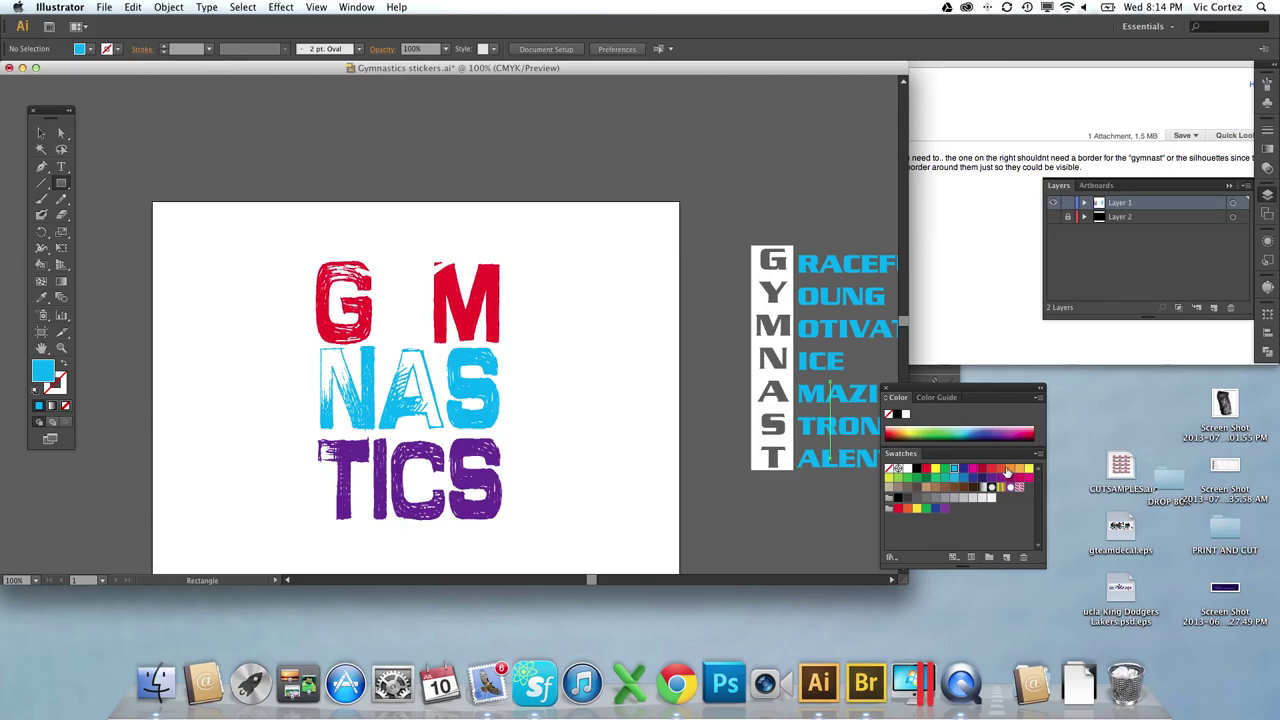
click(1002, 469)
drag(252, 222, 577, 514)
Send the red square to the back and select it together with the letters.
right_click(390, 333)
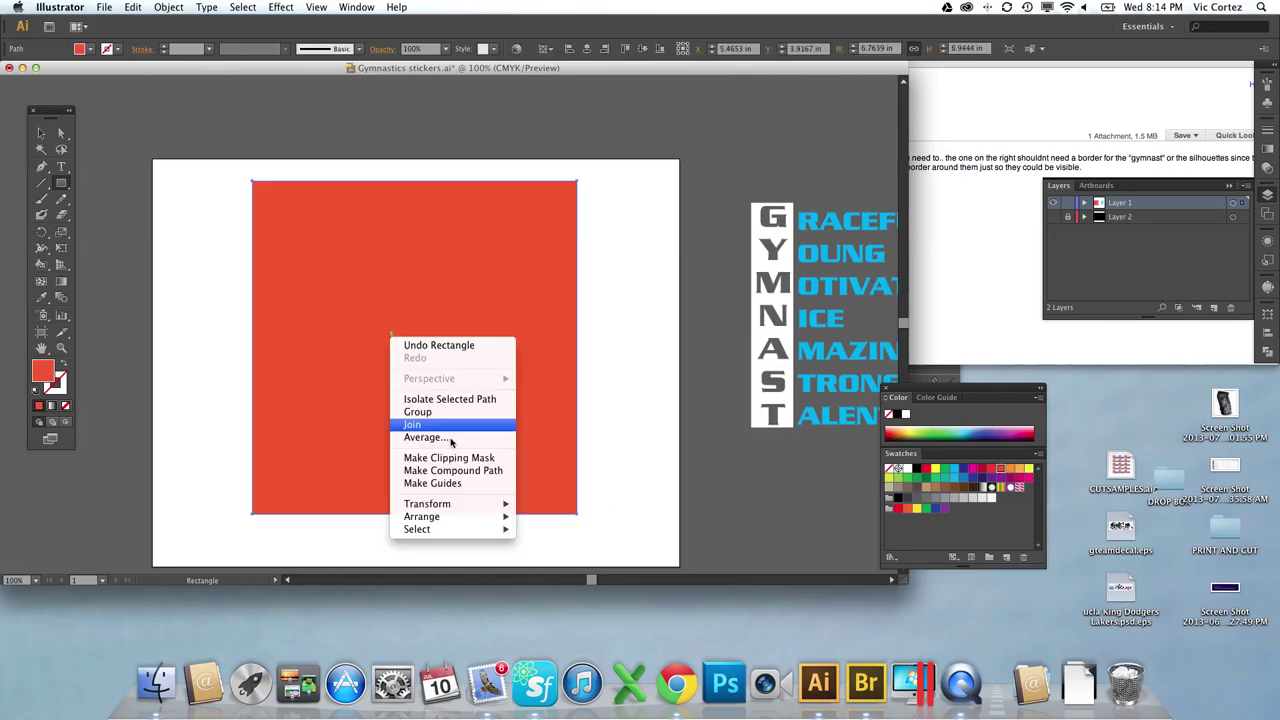
mouse_move(446, 516)
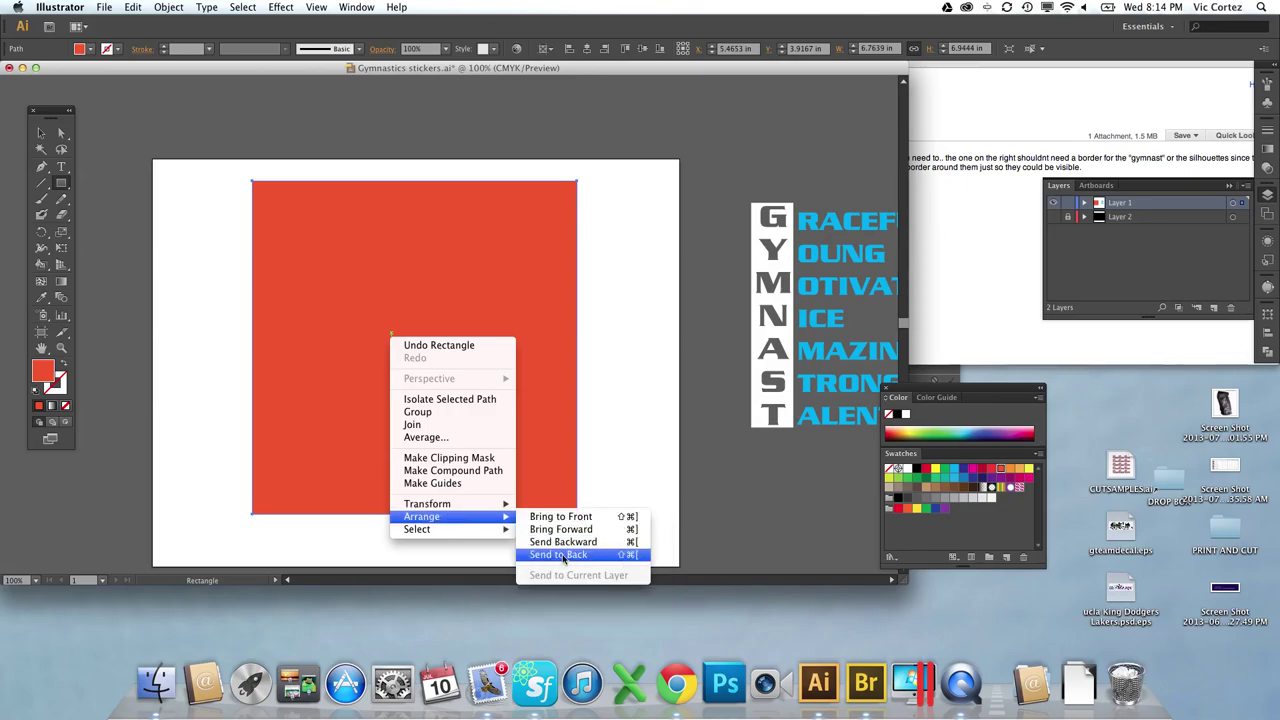
click(560, 555)
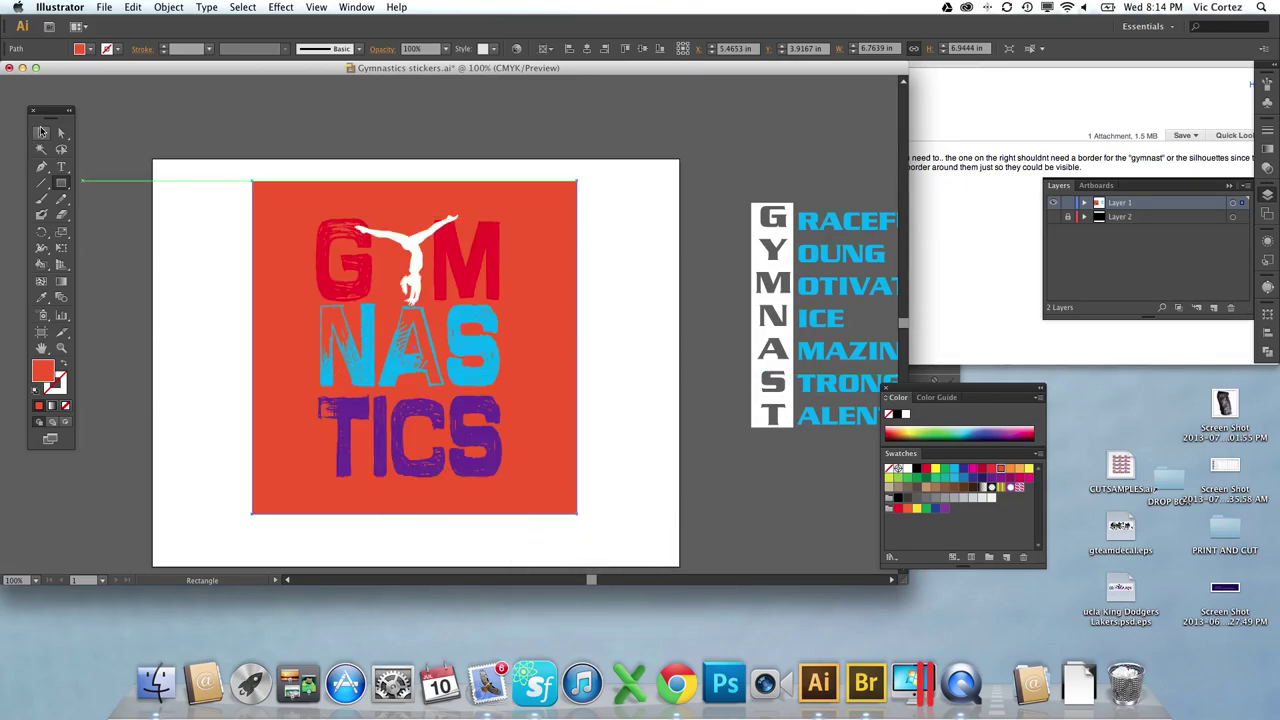
click(41, 132)
key(super+a)
key(super+shift+a)
drag(201, 157, 605, 530)
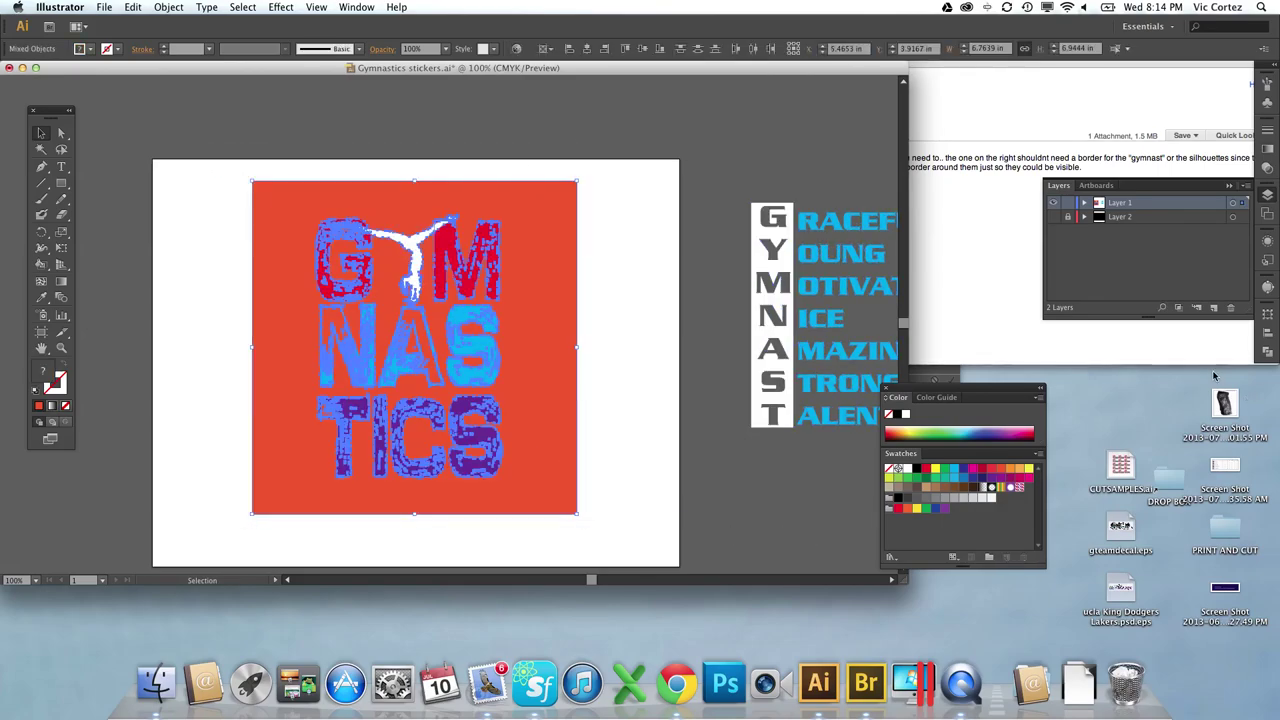
Cut the letters against the red square with Pathfinder, ungroup, and move the square piece aside.
click(1268, 353)
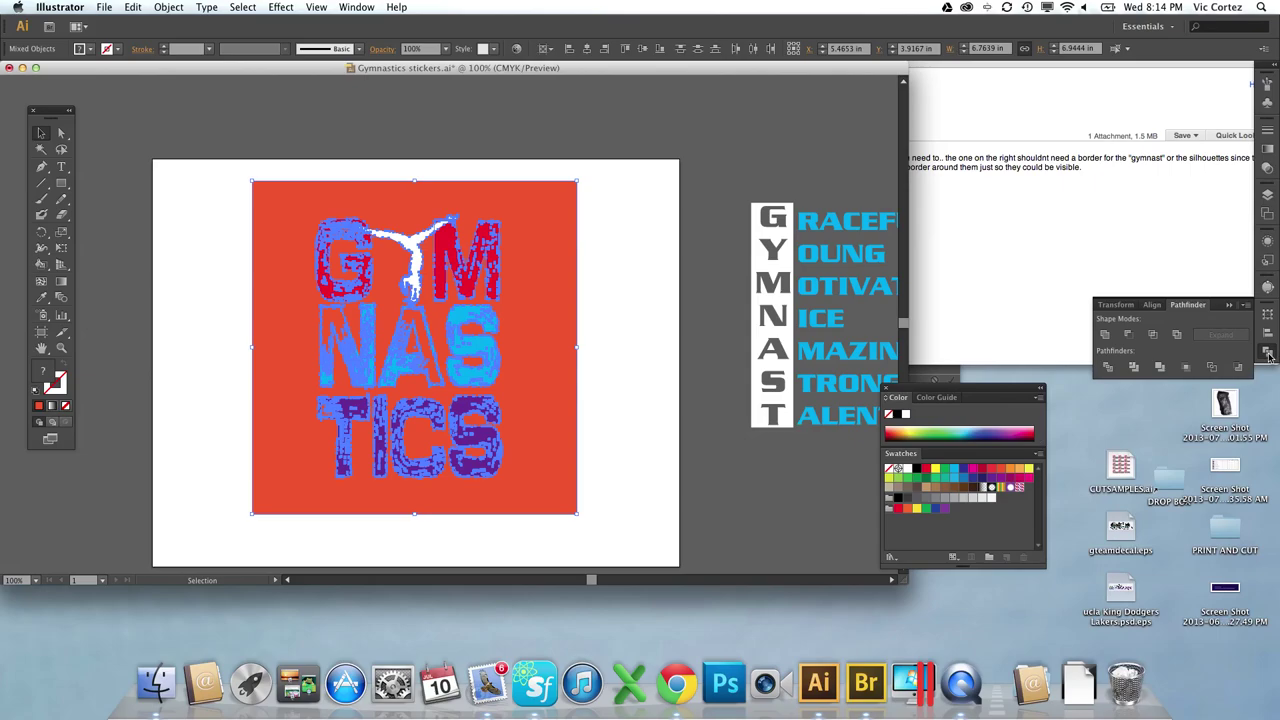
click(1133, 367)
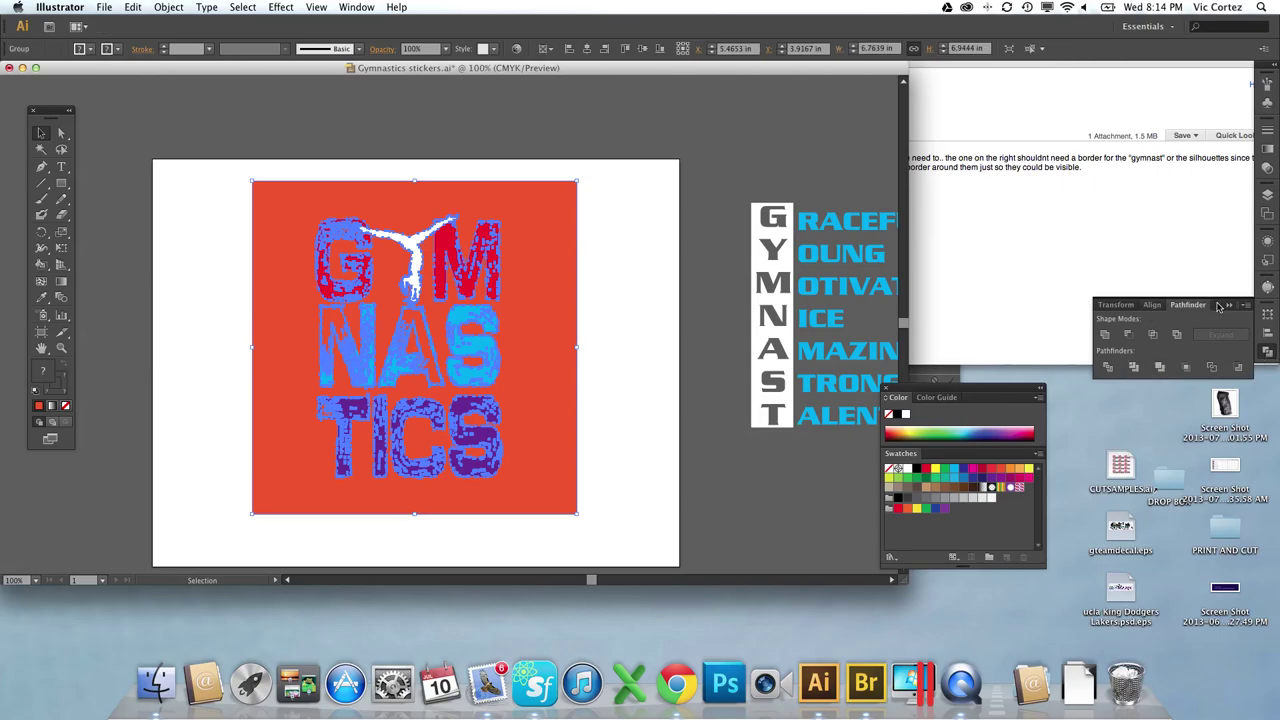
right_click(376, 357)
click(420, 432)
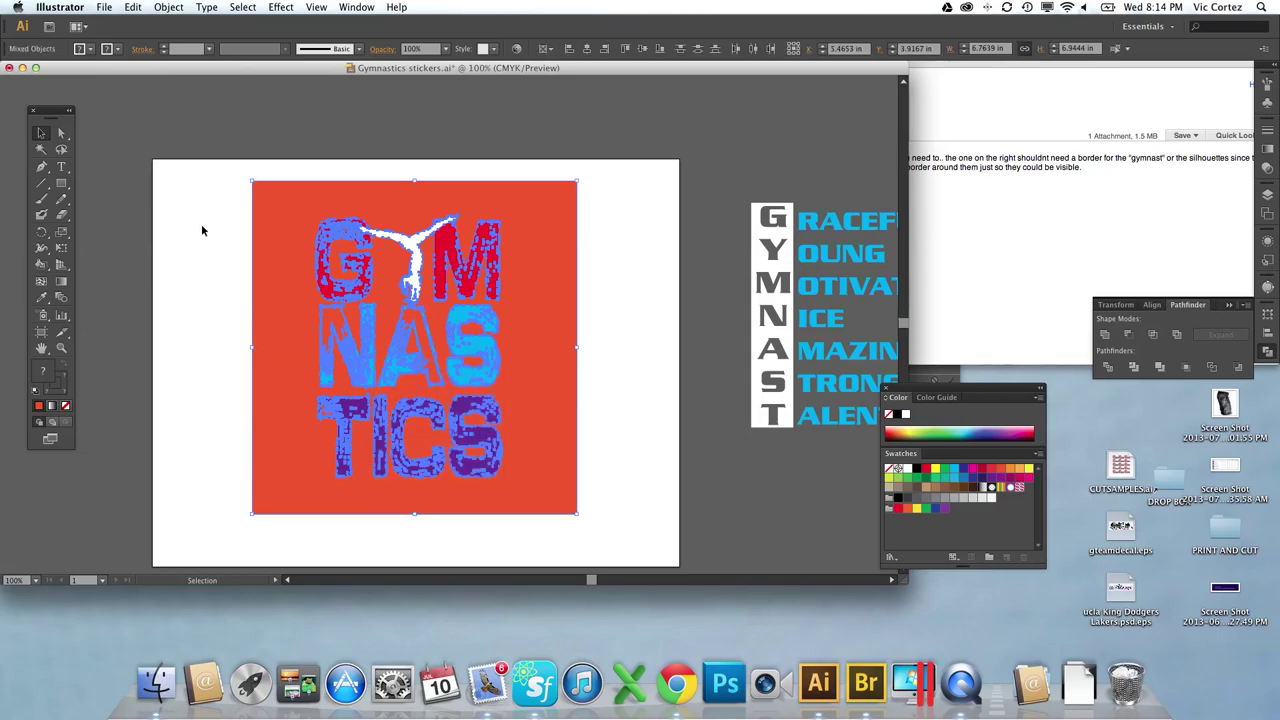
click(271, 207)
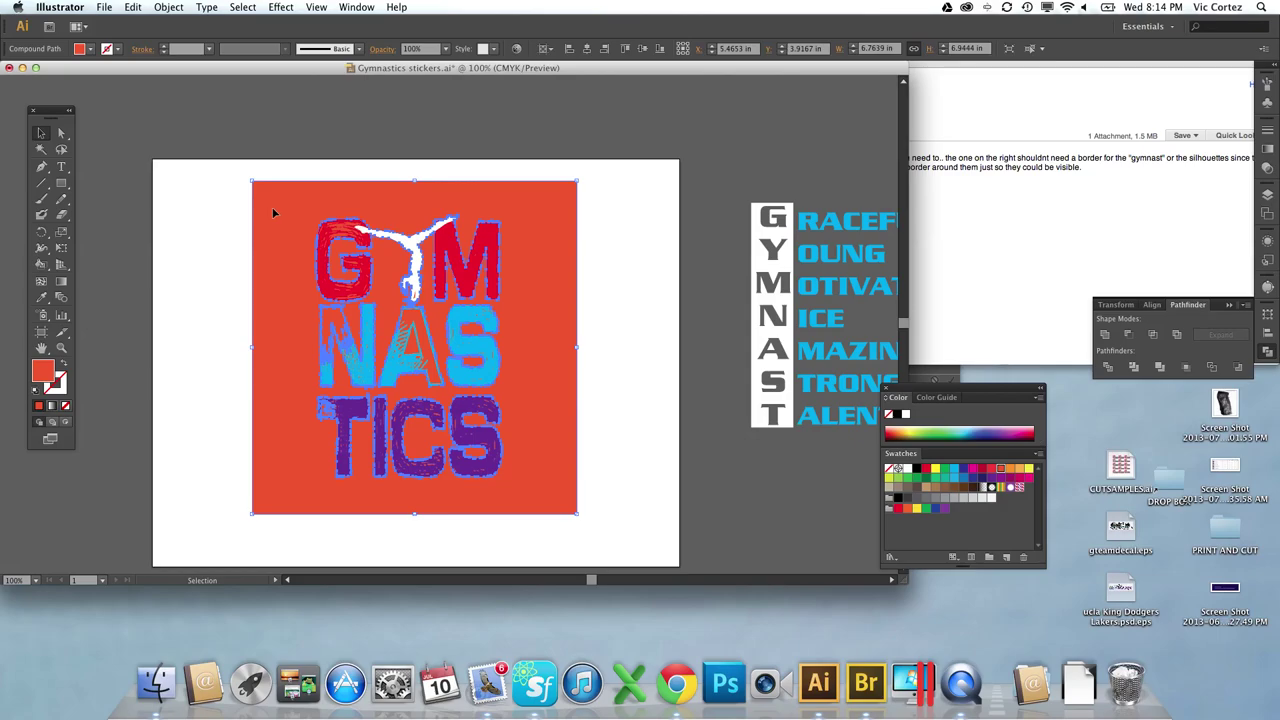
drag(273, 212, 145, 158)
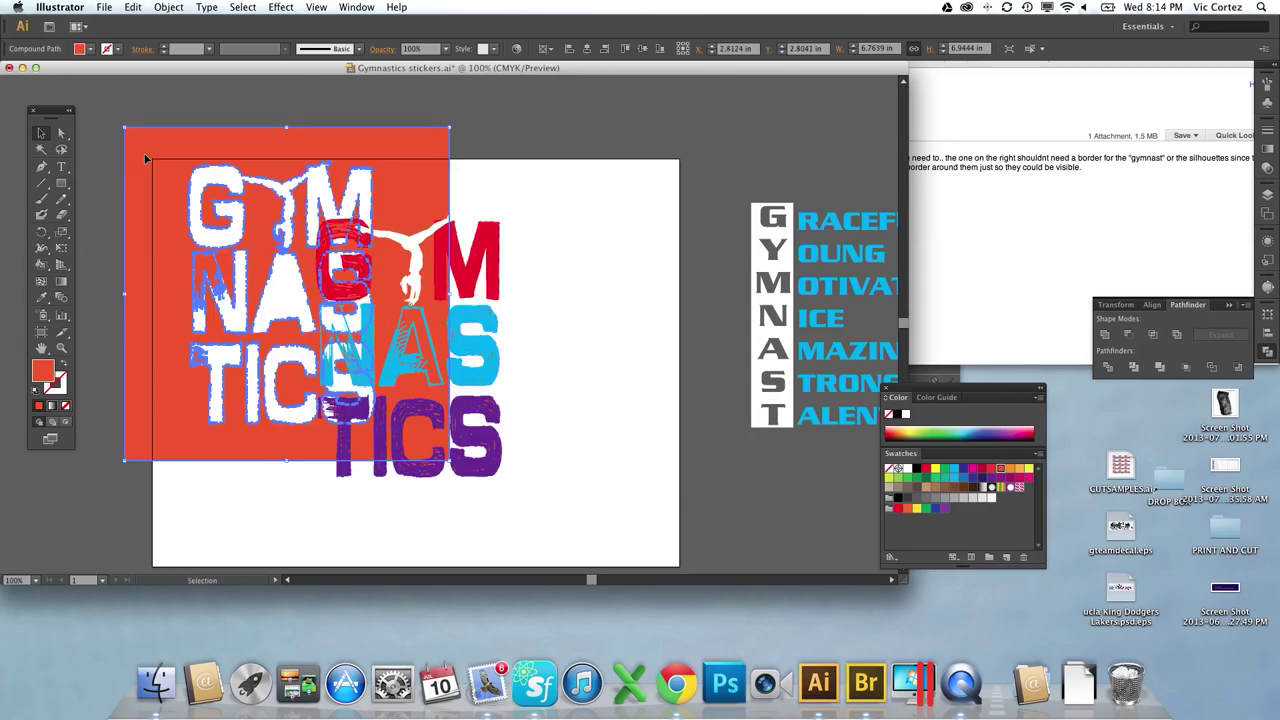
key(Delete)
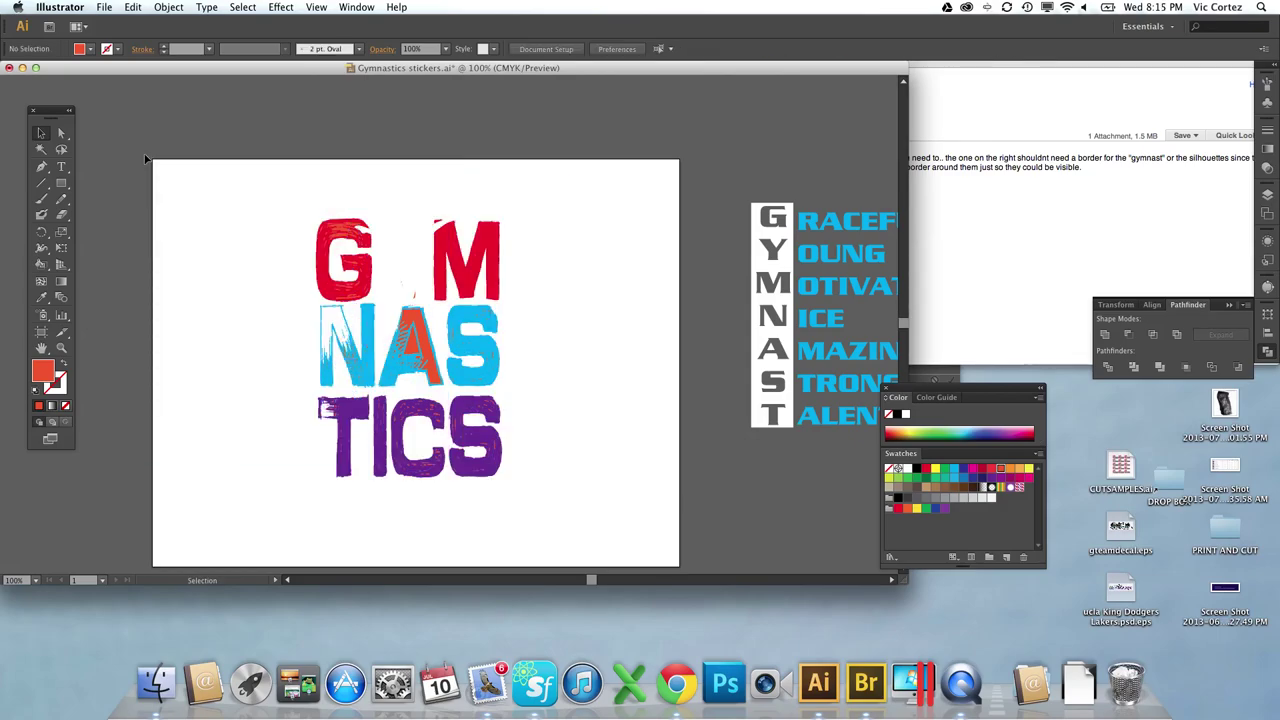
key(super+z)
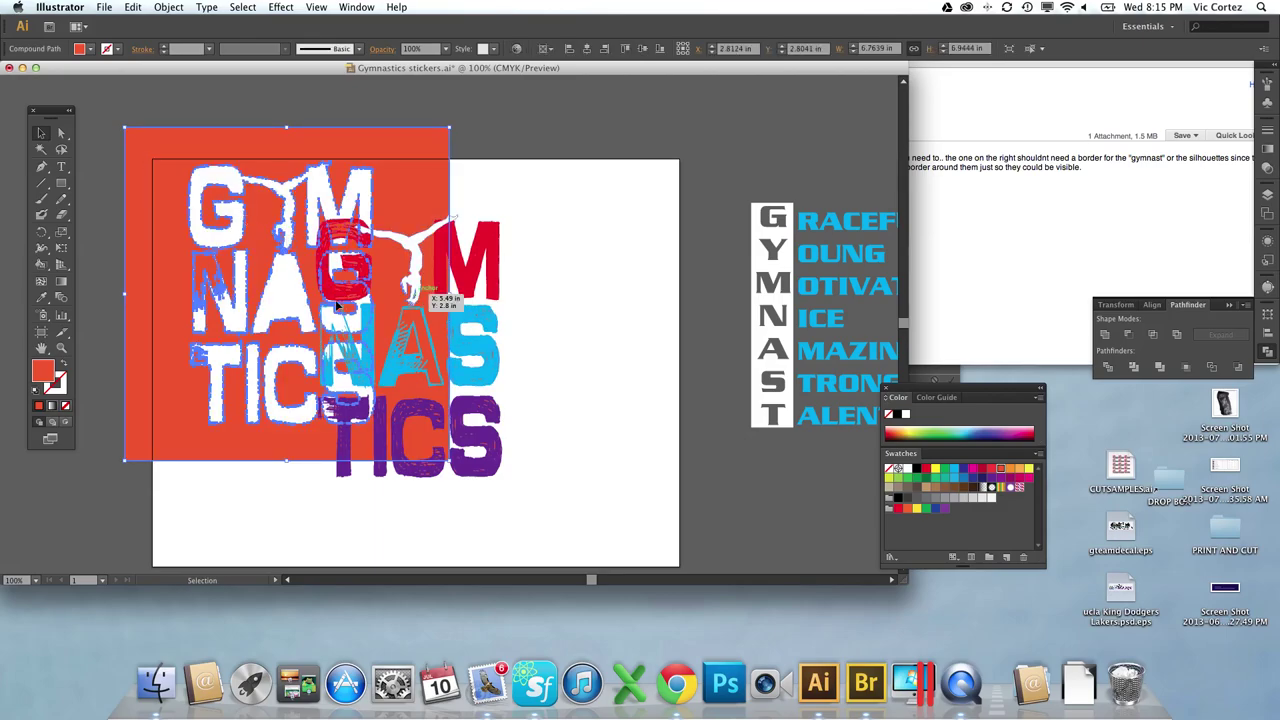
Delete the red square, zoom in on the letters, and select the N.
key(Delete)
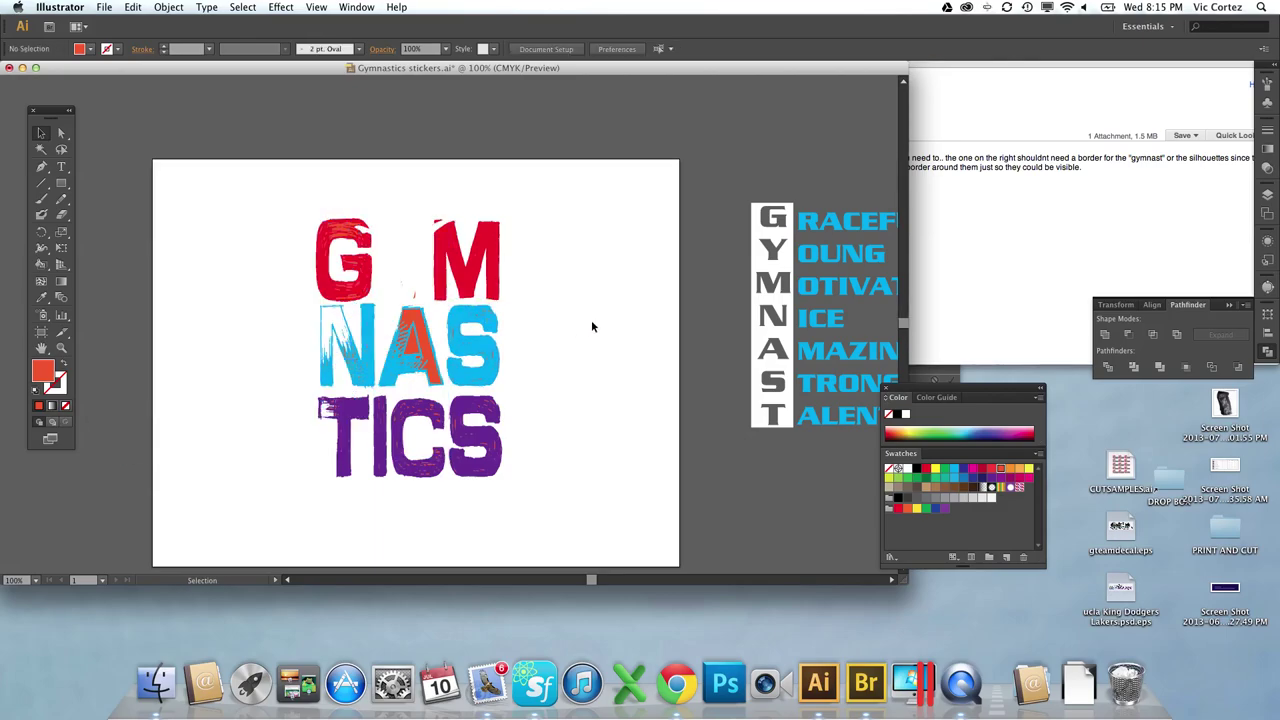
scroll(591, 327, right, 2)
key(z)
click(320, 355)
click(406, 308)
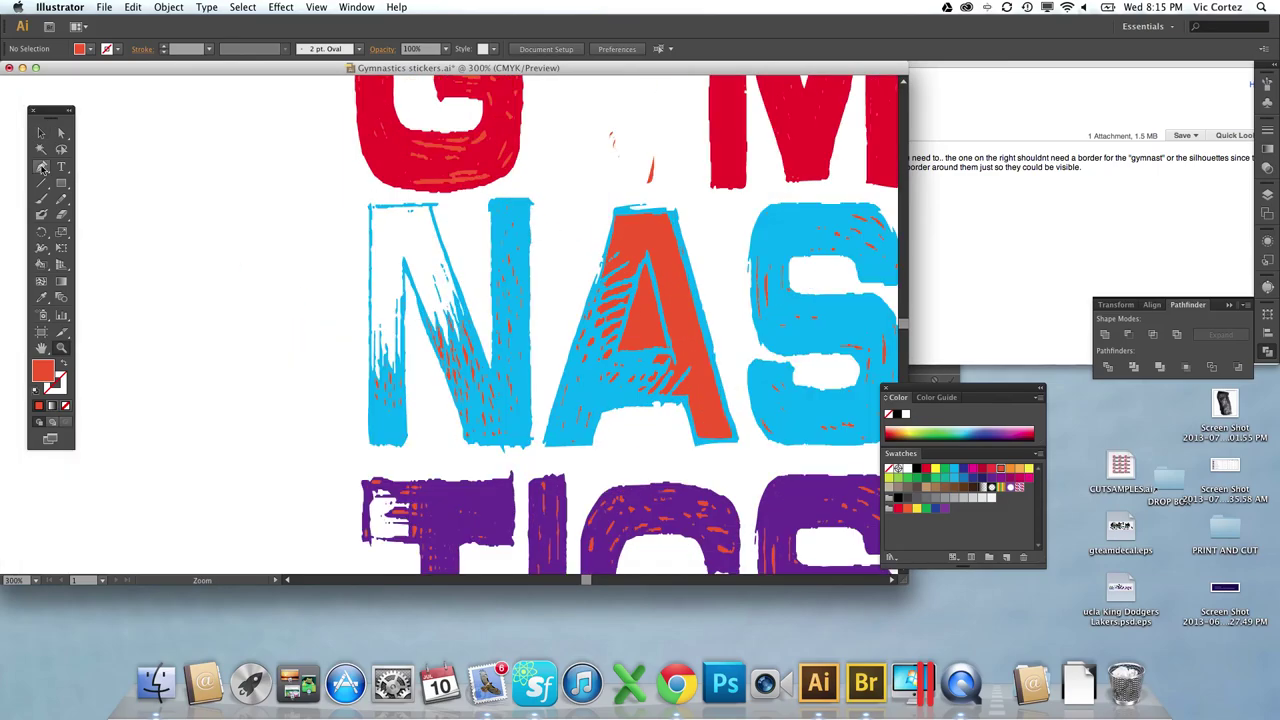
click(40, 133)
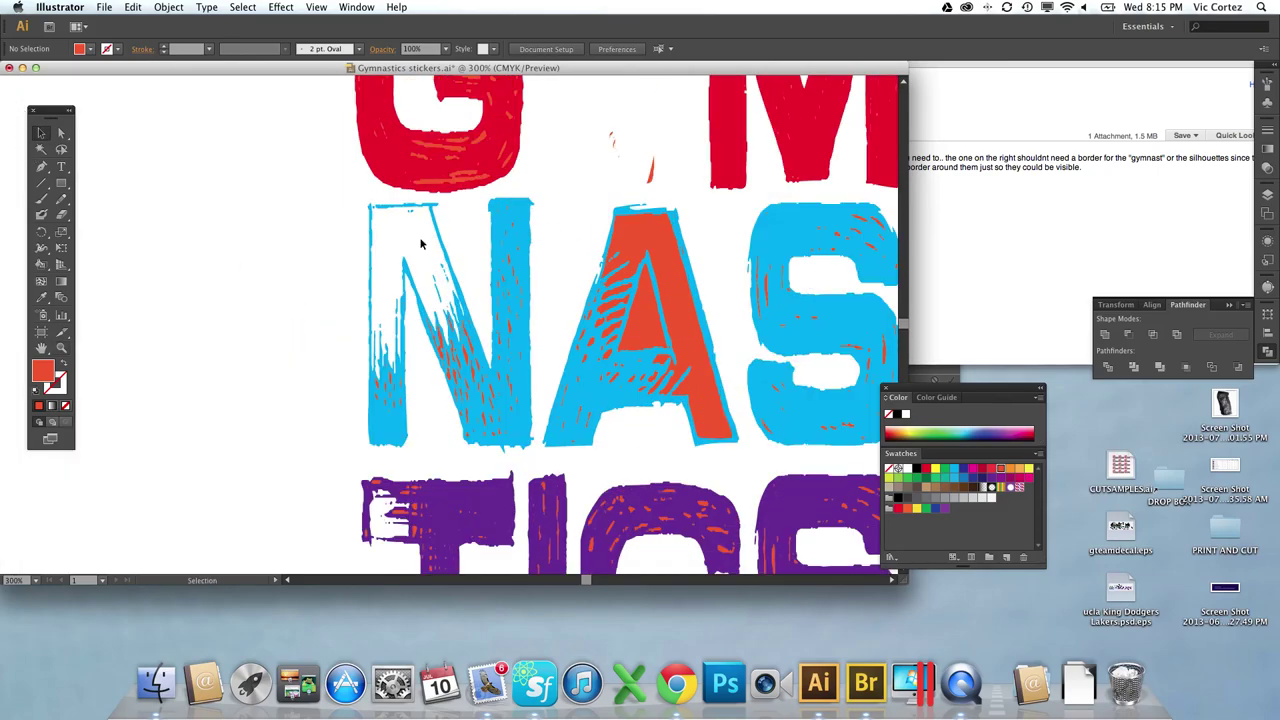
click(377, 250)
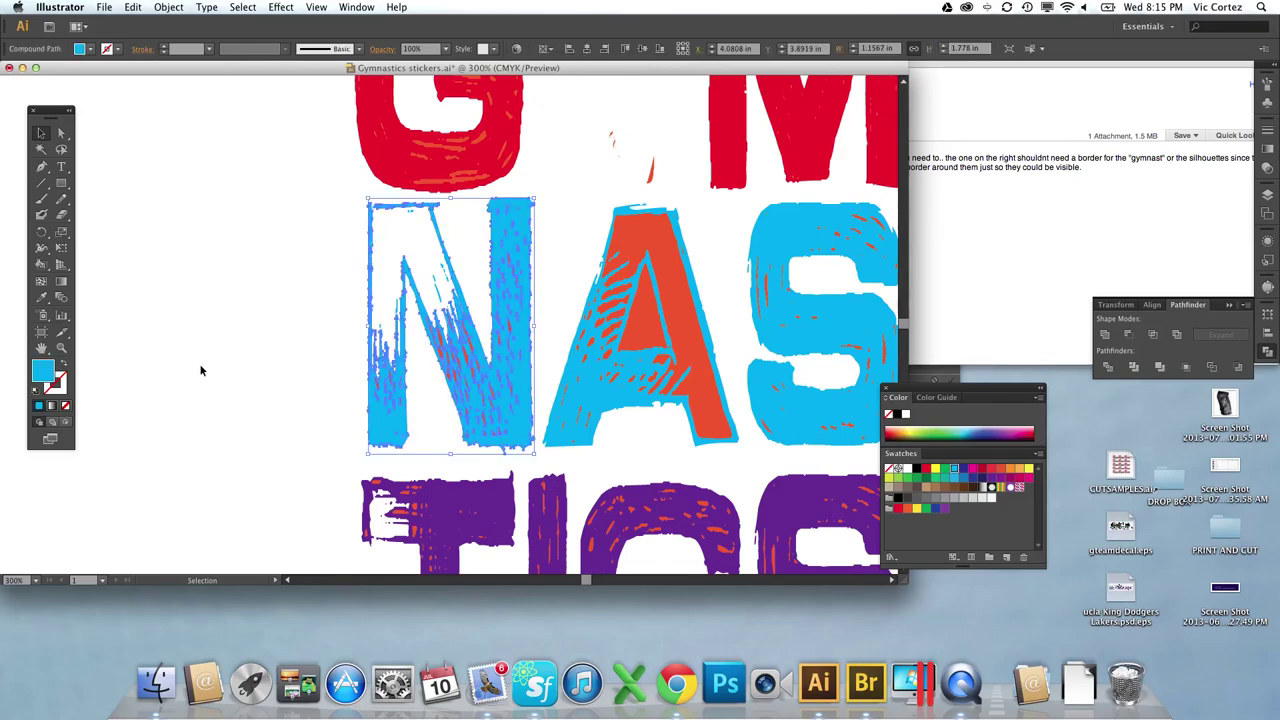
Make the N a Live Paint group and paint its top-left stroke magenta.
key(k)
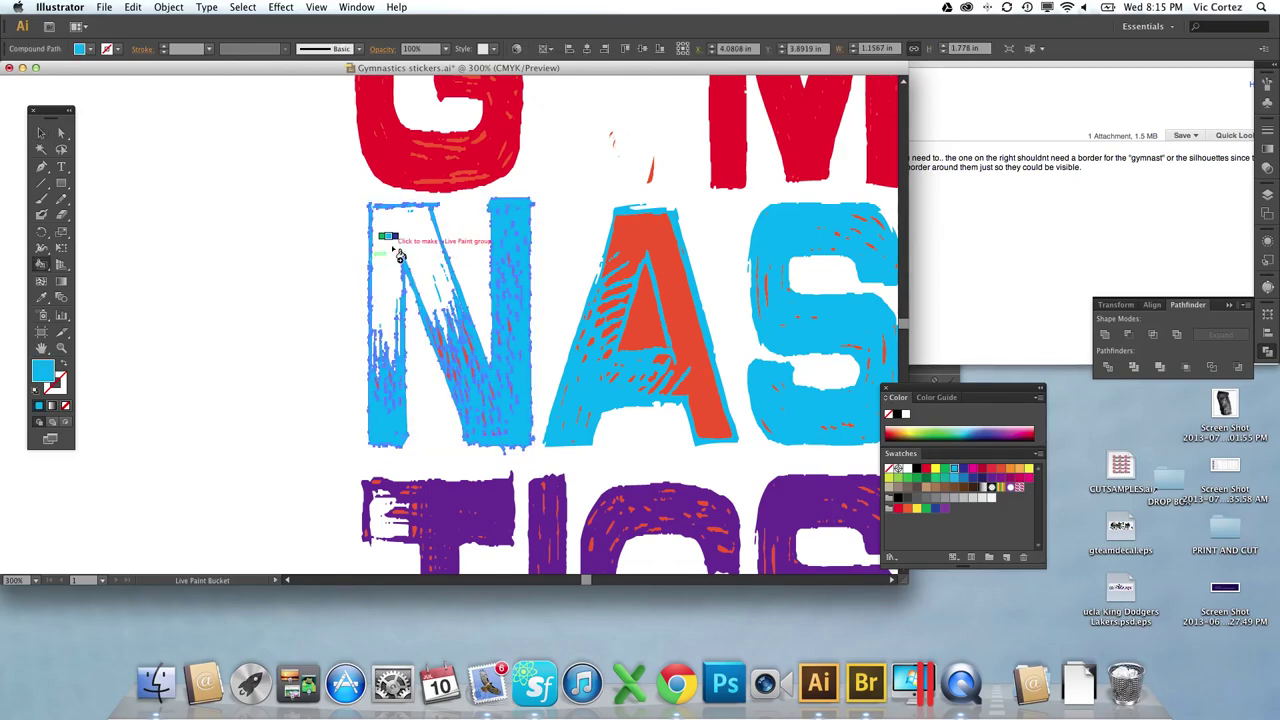
key(Down)
key(Down)
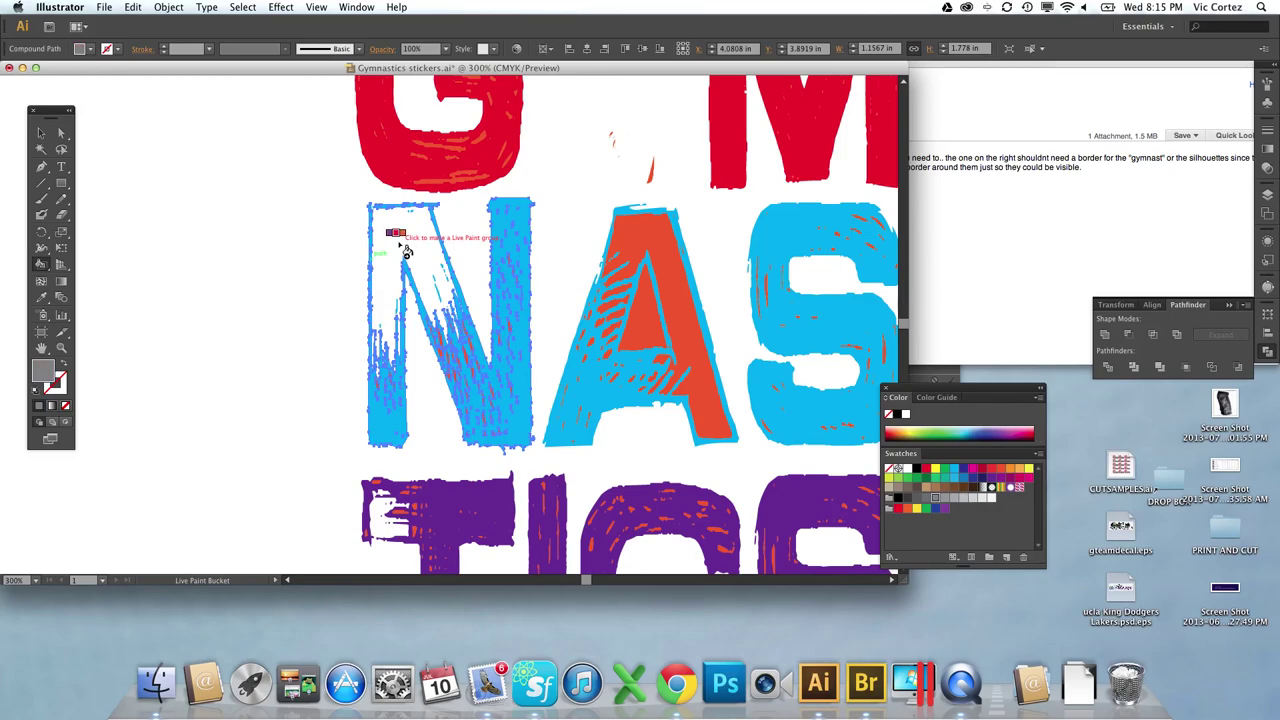
key(Up)
key(Up)
key(Right)
key(Right)
key(Left)
key(Left)
key(Down)
key(Up)
key(Right)
key(Right)
key(Right)
key(Right)
key(Right)
key(Right)
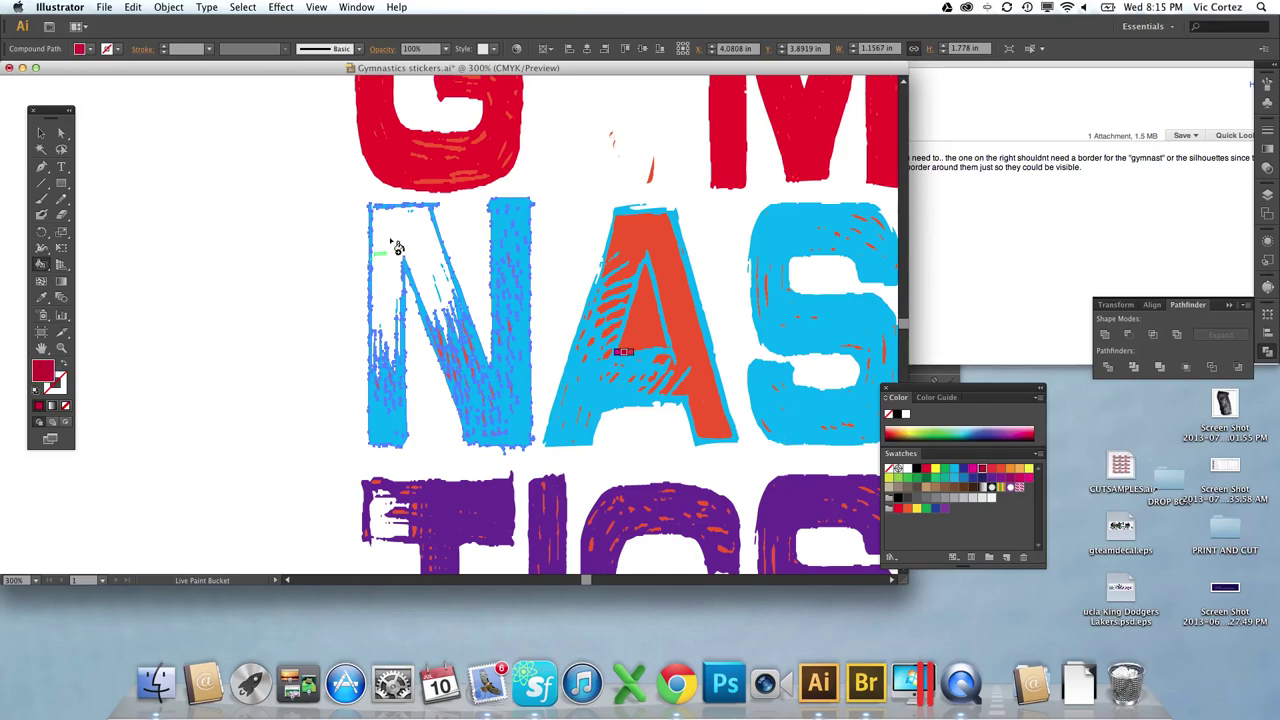
key(Left)
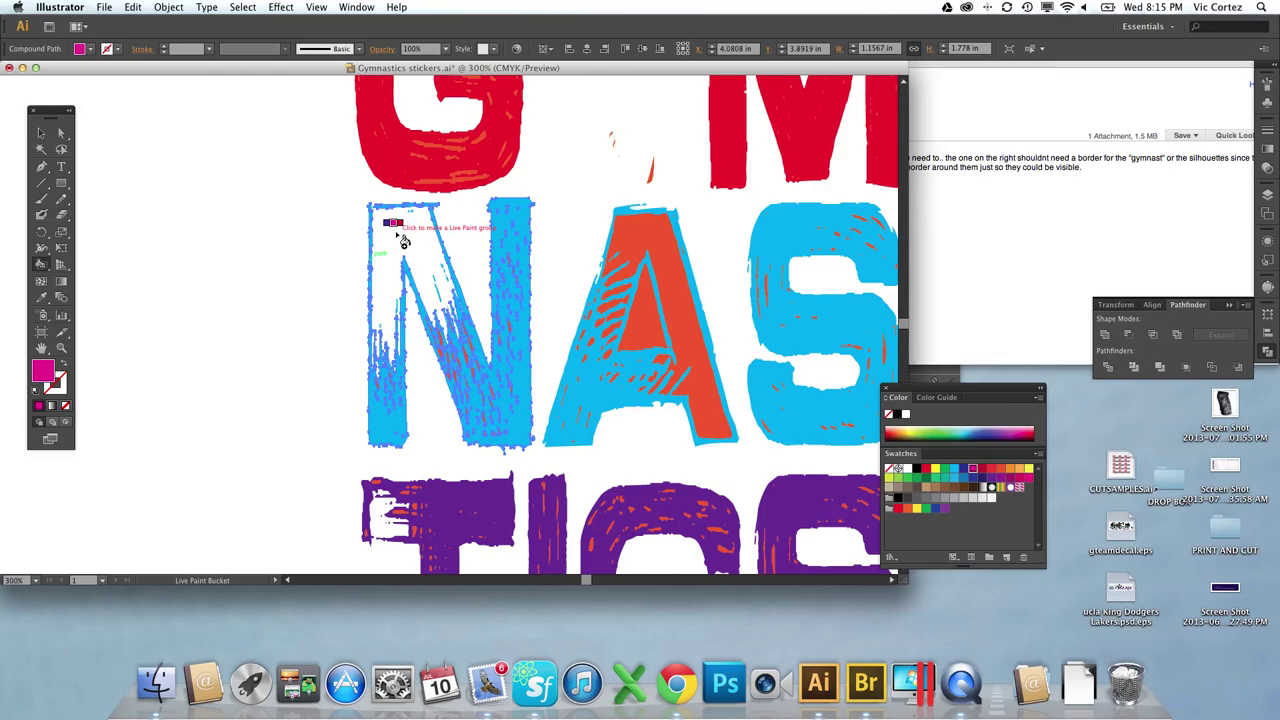
click(404, 241)
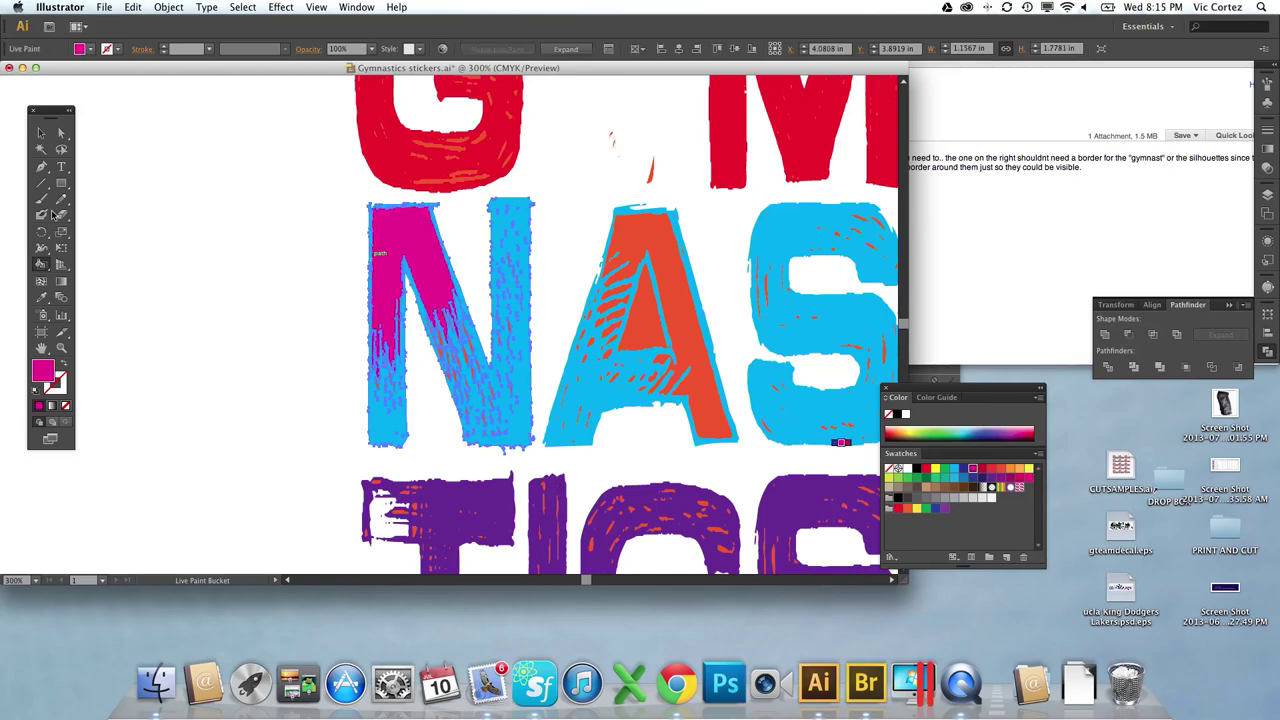
Select the N's Live Paint group with Direct Selection and expand it via Object > Expand.
click(61, 133)
click(648, 316)
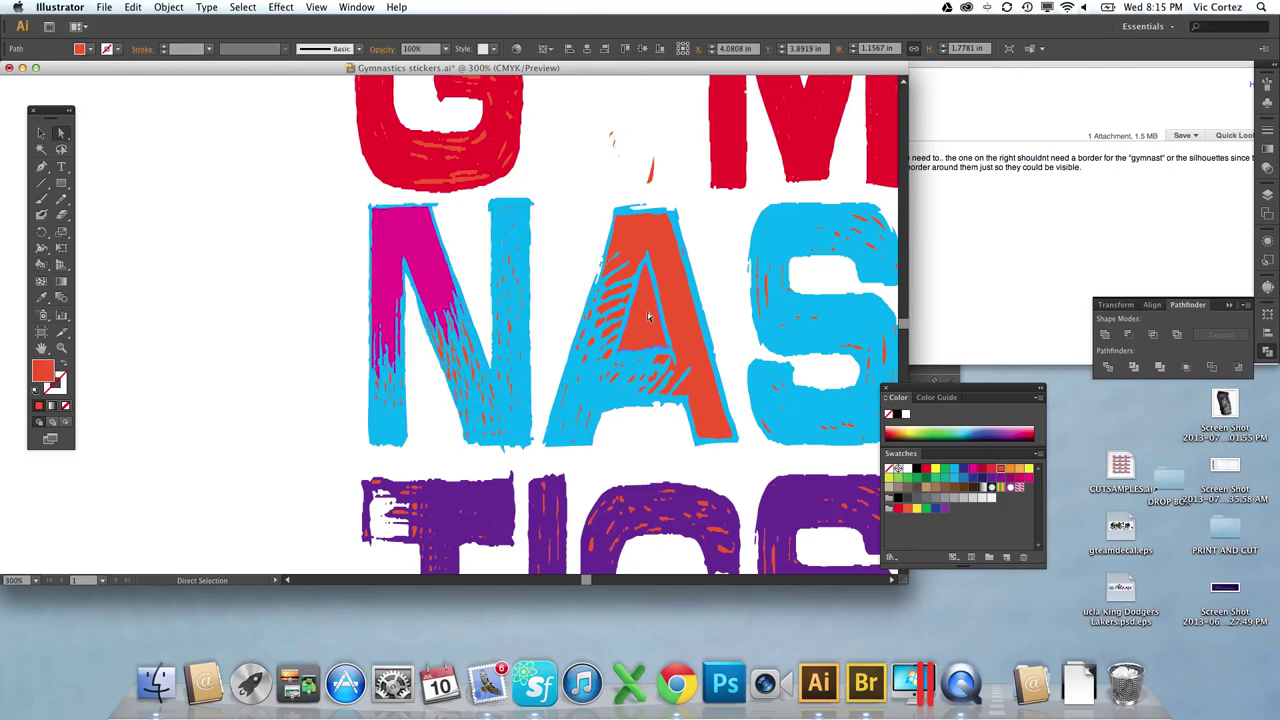
click(460, 301)
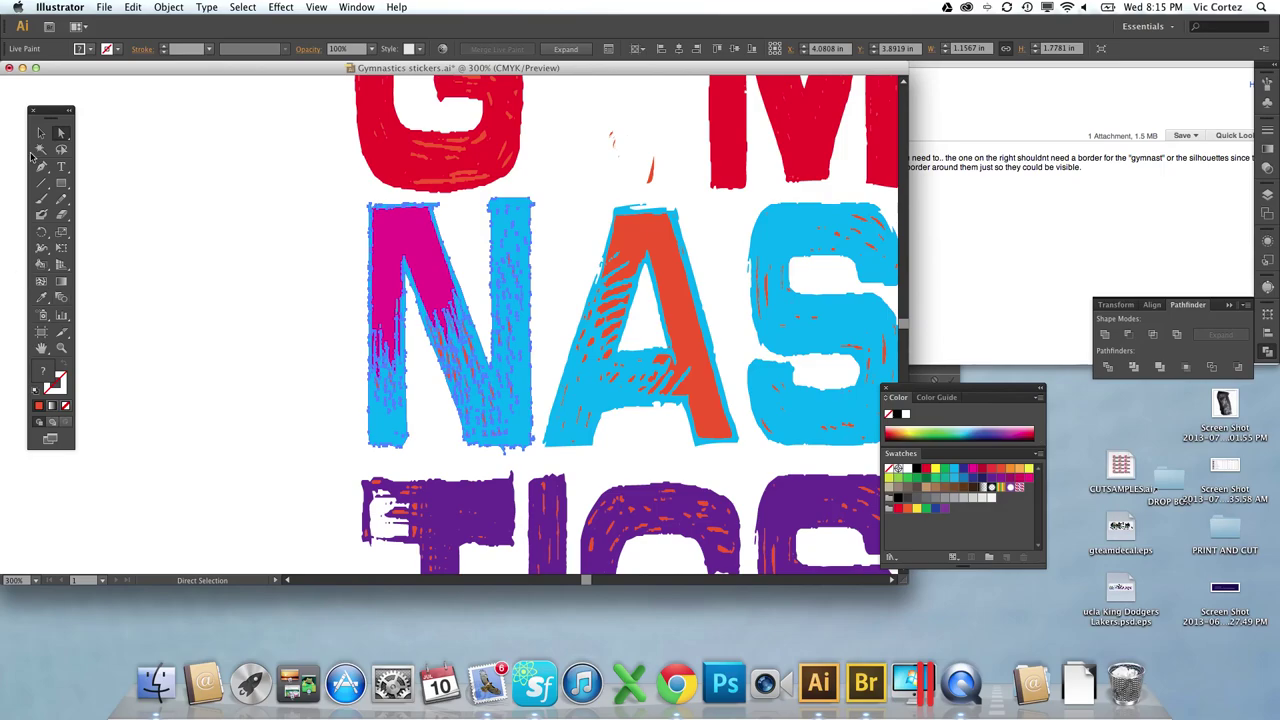
click(133, 168)
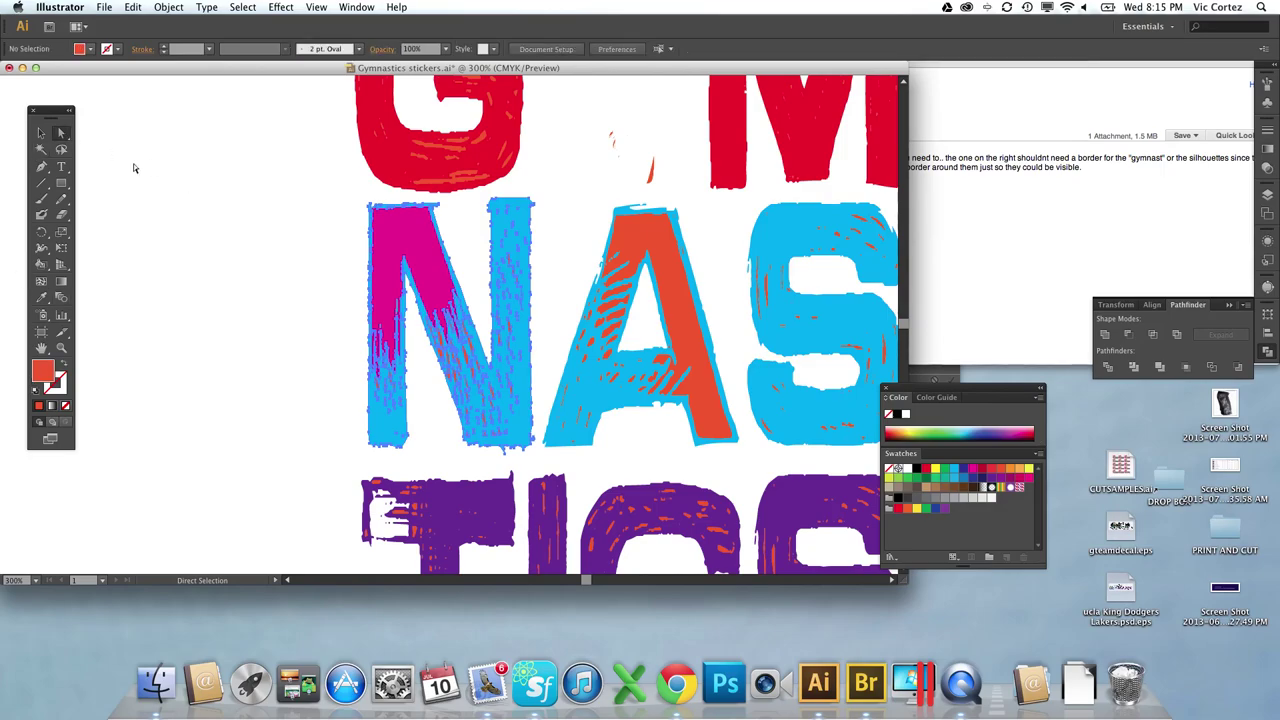
click(397, 246)
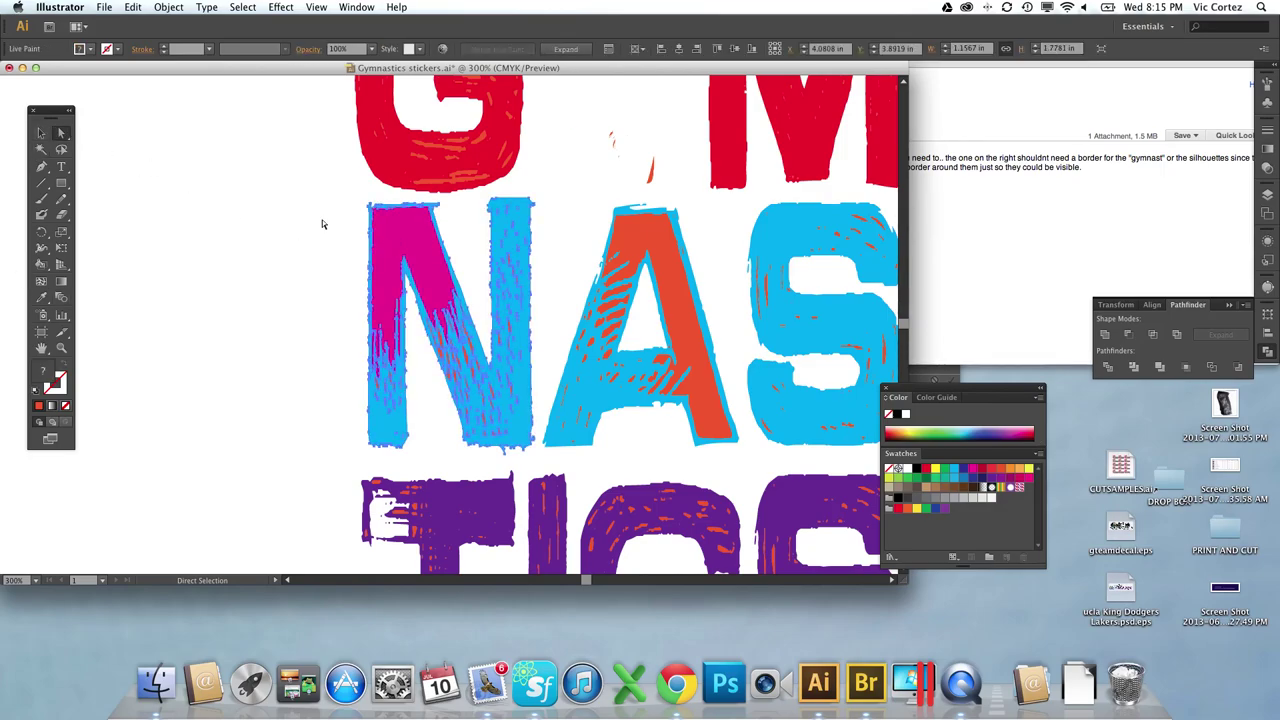
click(412, 220)
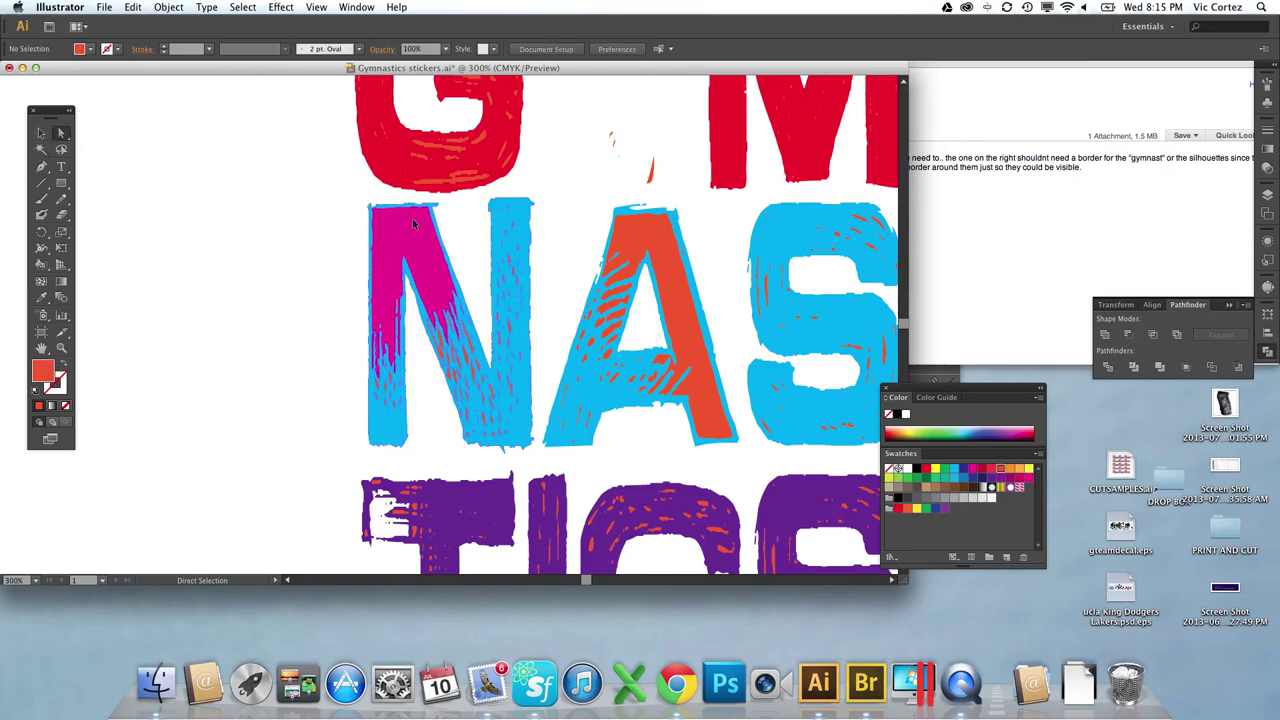
click(169, 7)
click(200, 142)
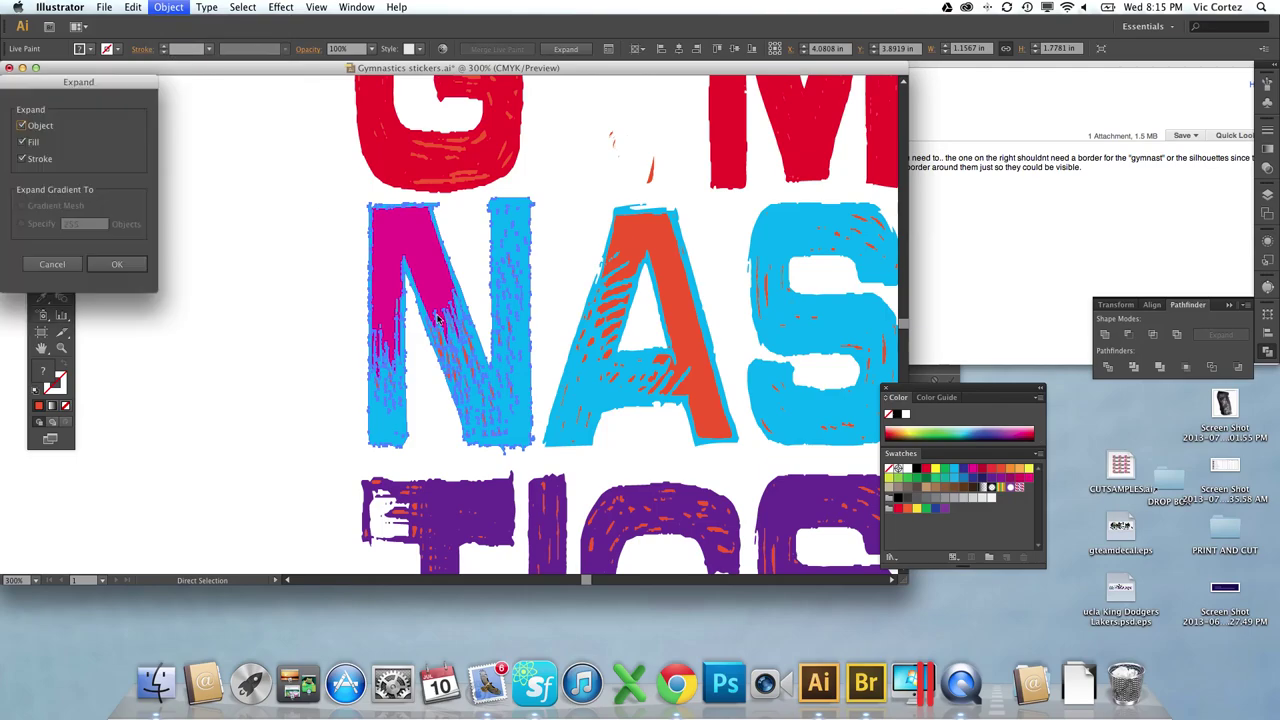
click(117, 264)
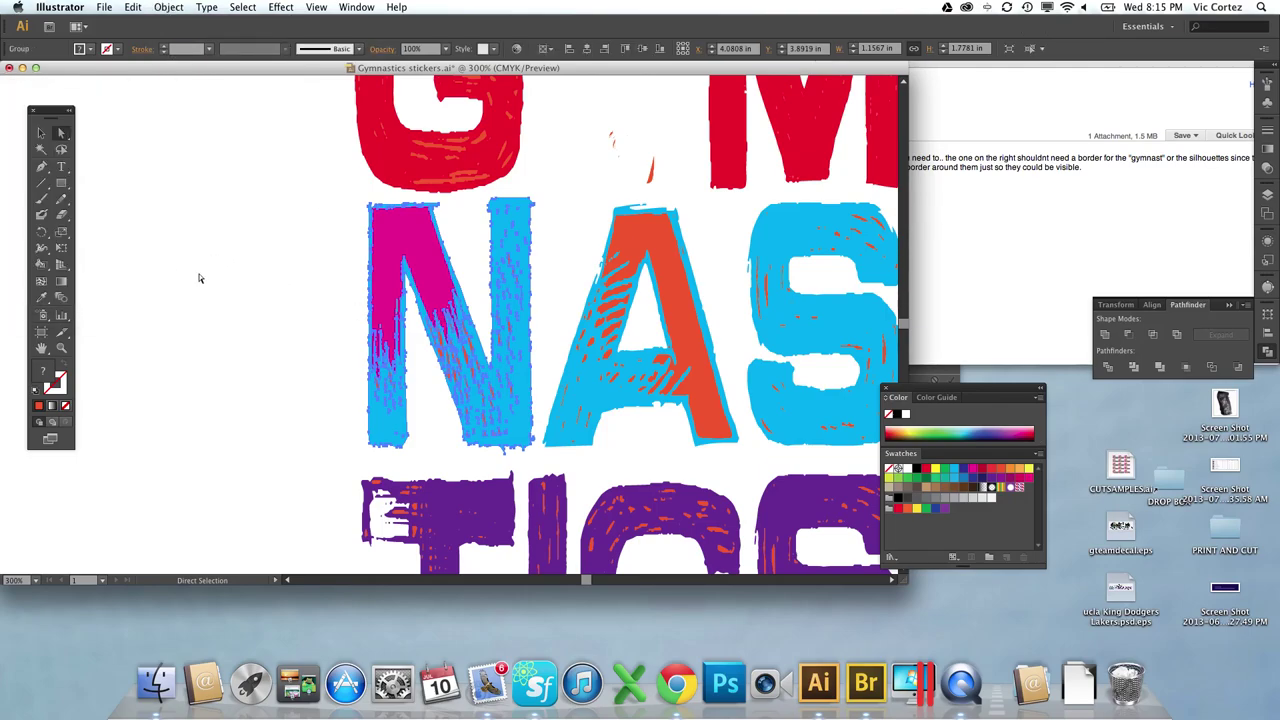
Select the magenta paths with Same Fill Color, recolour them orange-red, and zoom out.
click(402, 236)
right_click(402, 236)
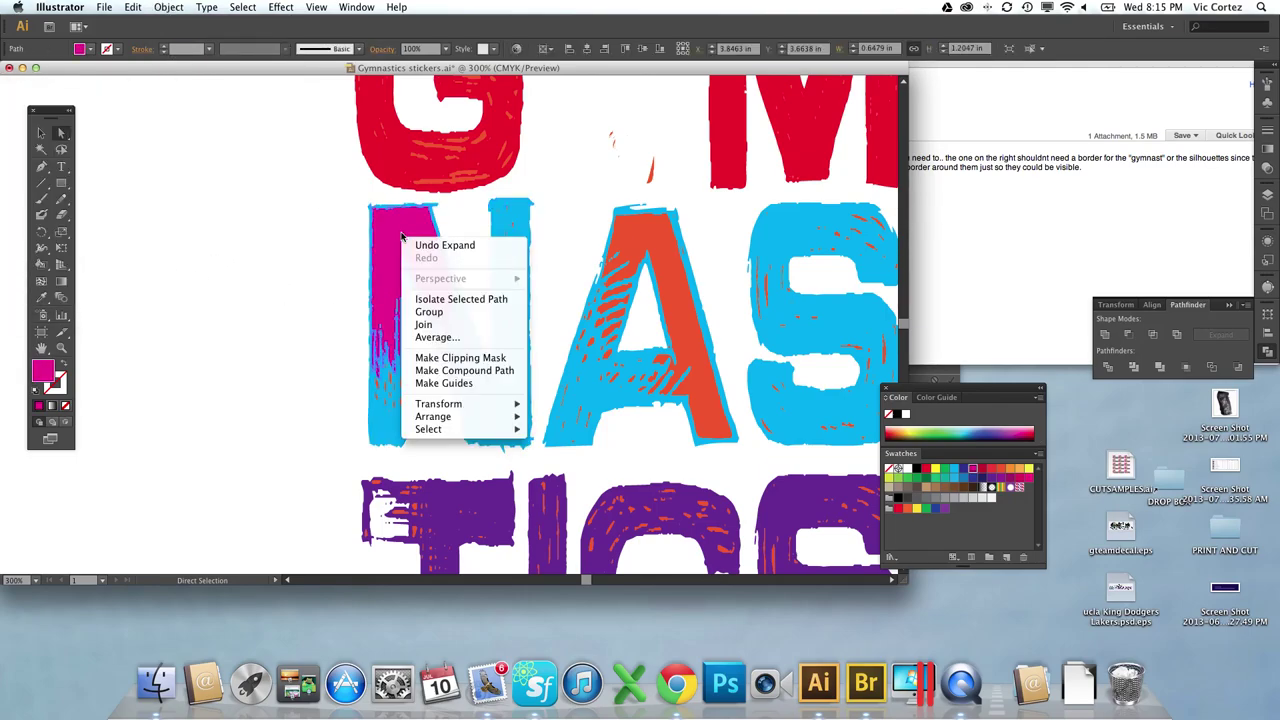
click(230, 242)
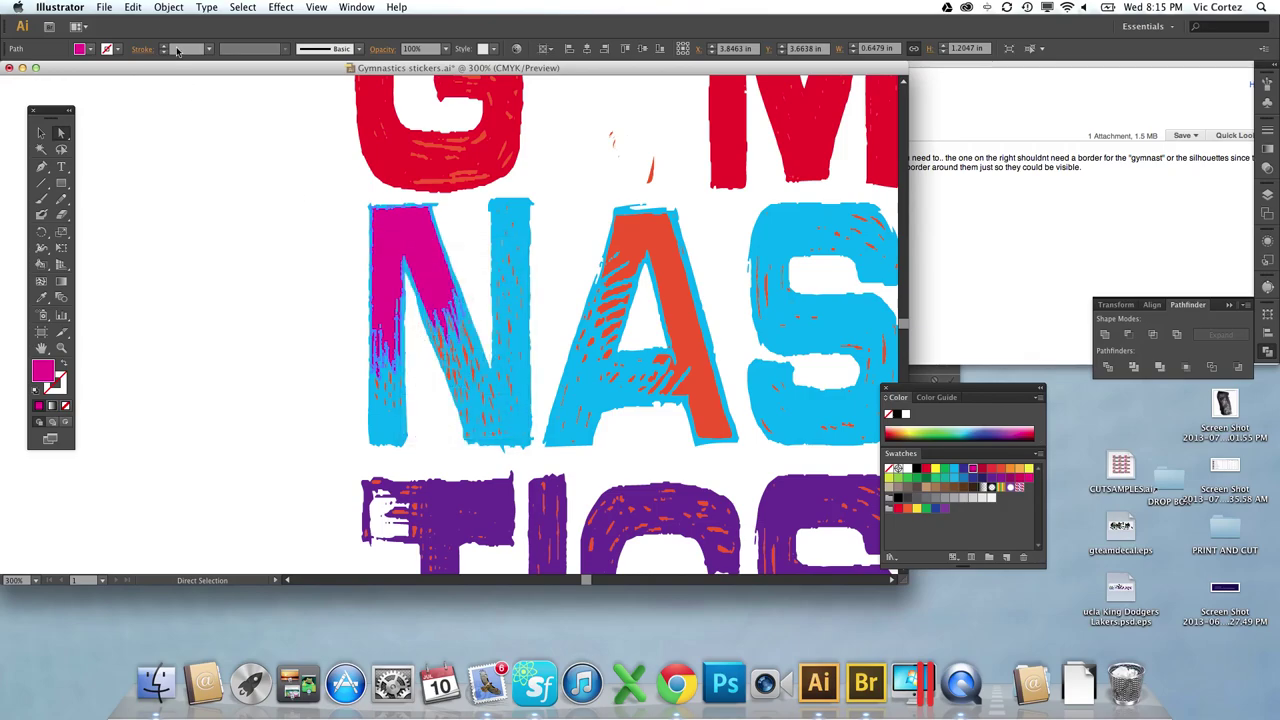
click(242, 7)
mouse_move(300, 131)
click(420, 180)
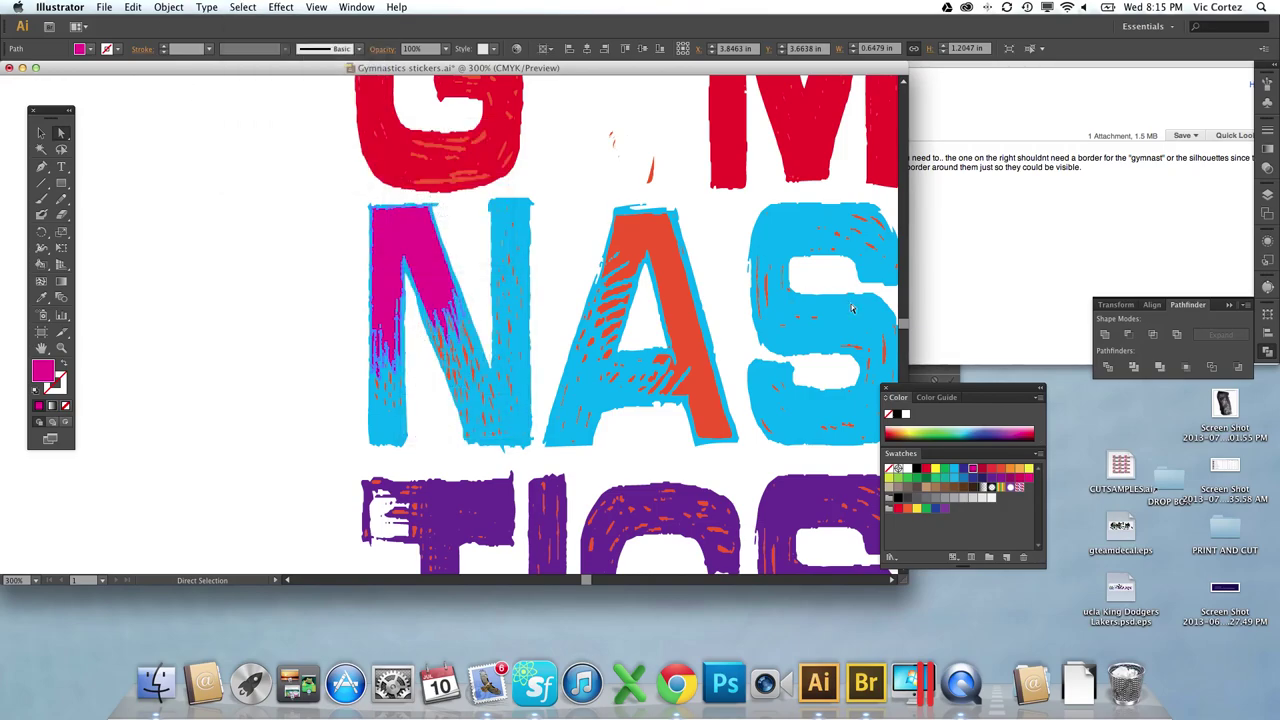
click(1001, 470)
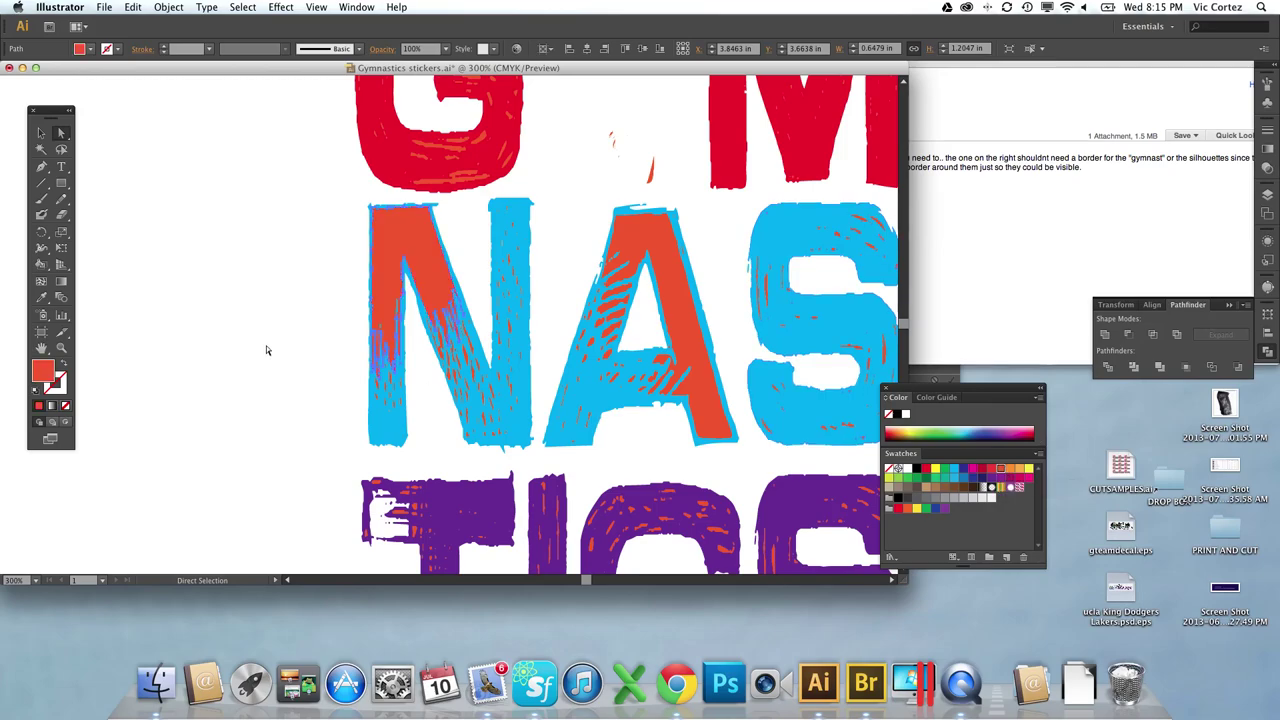
click(41, 132)
click(234, 200)
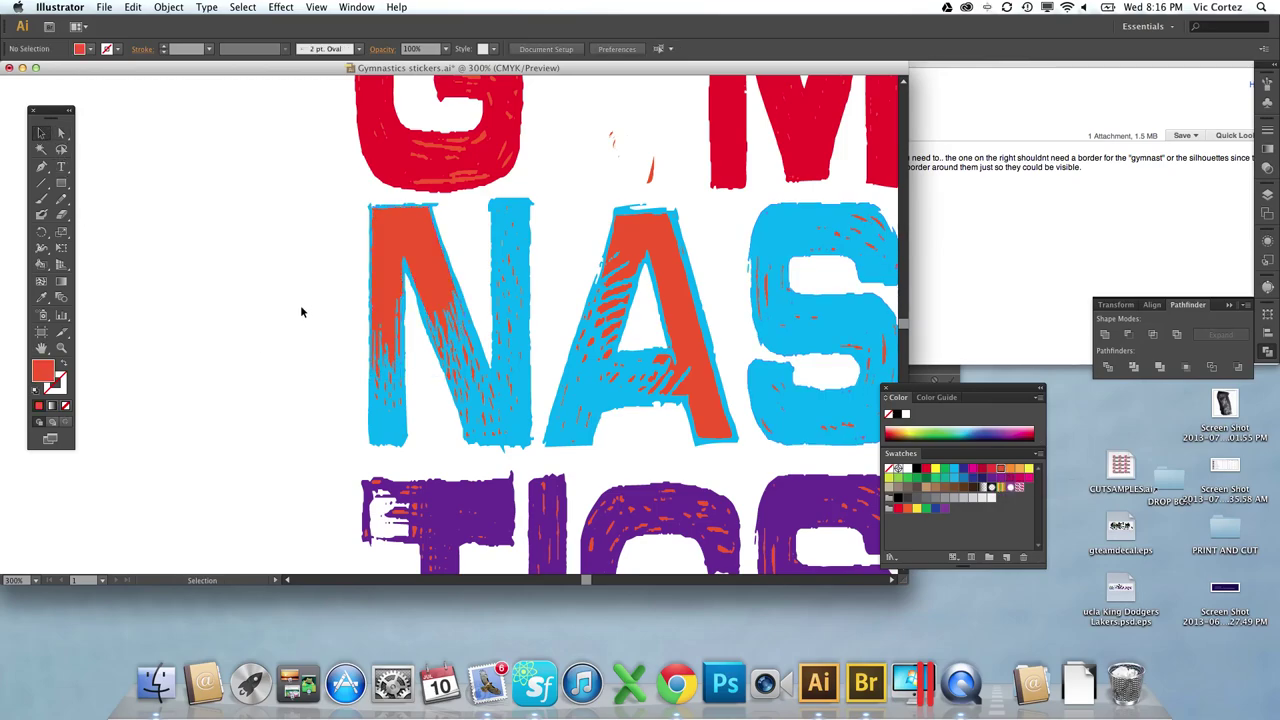
key(z)
alt+click(401, 315)
Zoom in on the word TICS and select its purple T.
alt+click(401, 315)
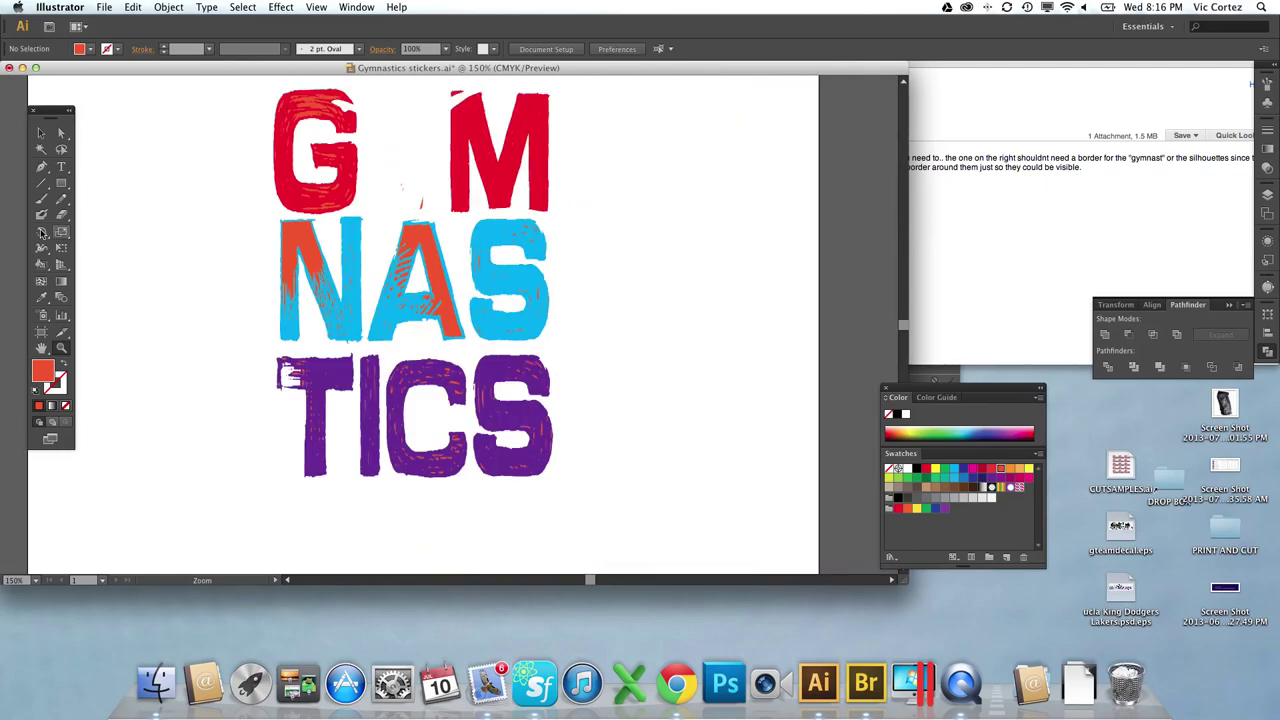
click(61, 214)
click(288, 378)
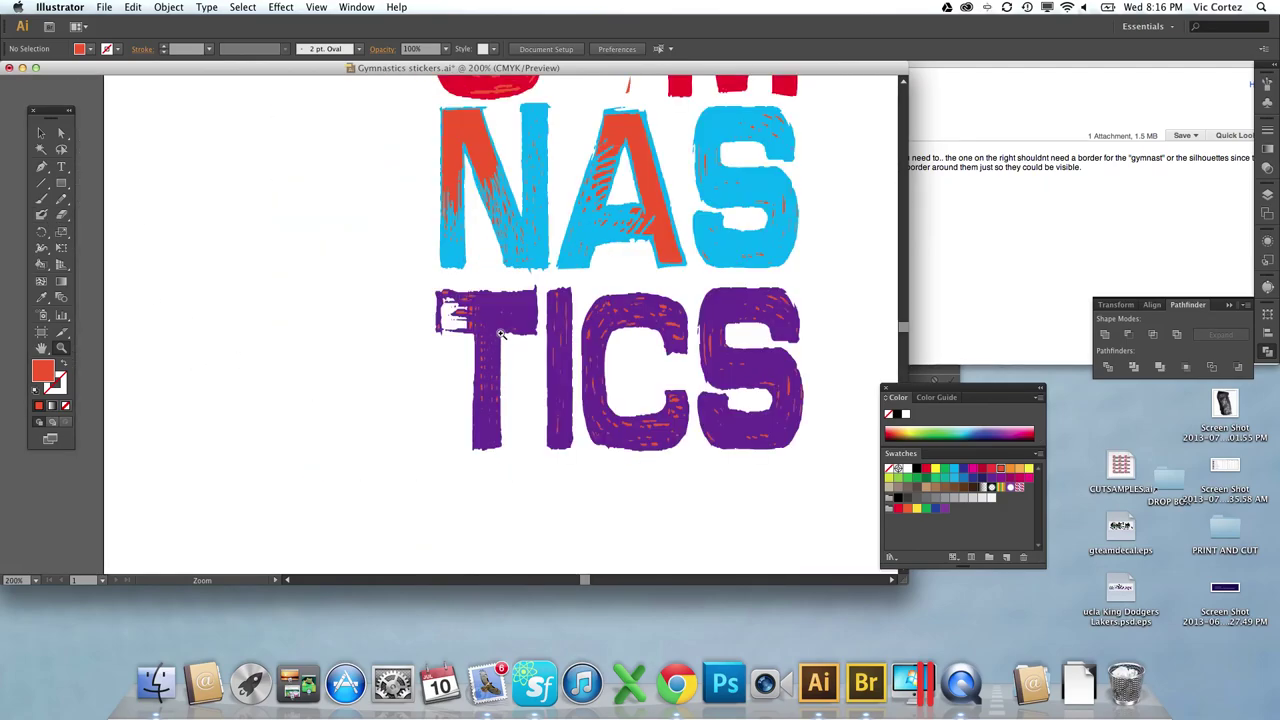
click(502, 334)
key(v)
click(447, 279)
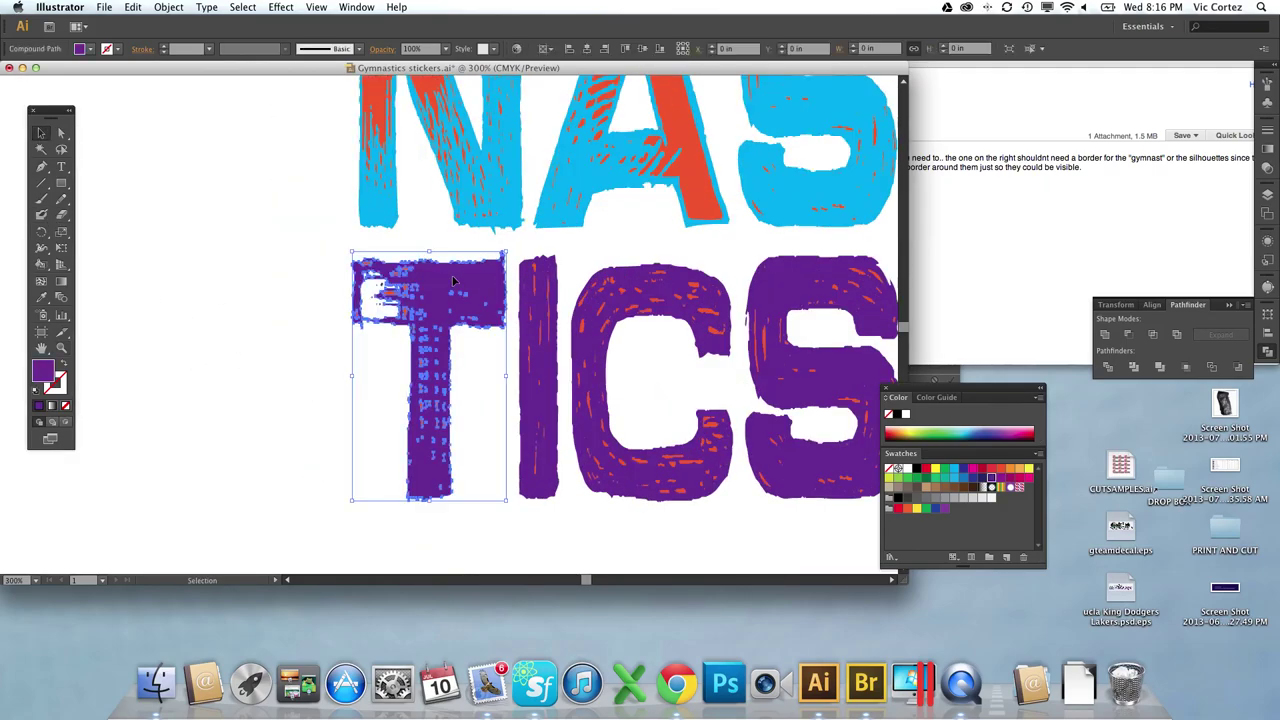
click(367, 315)
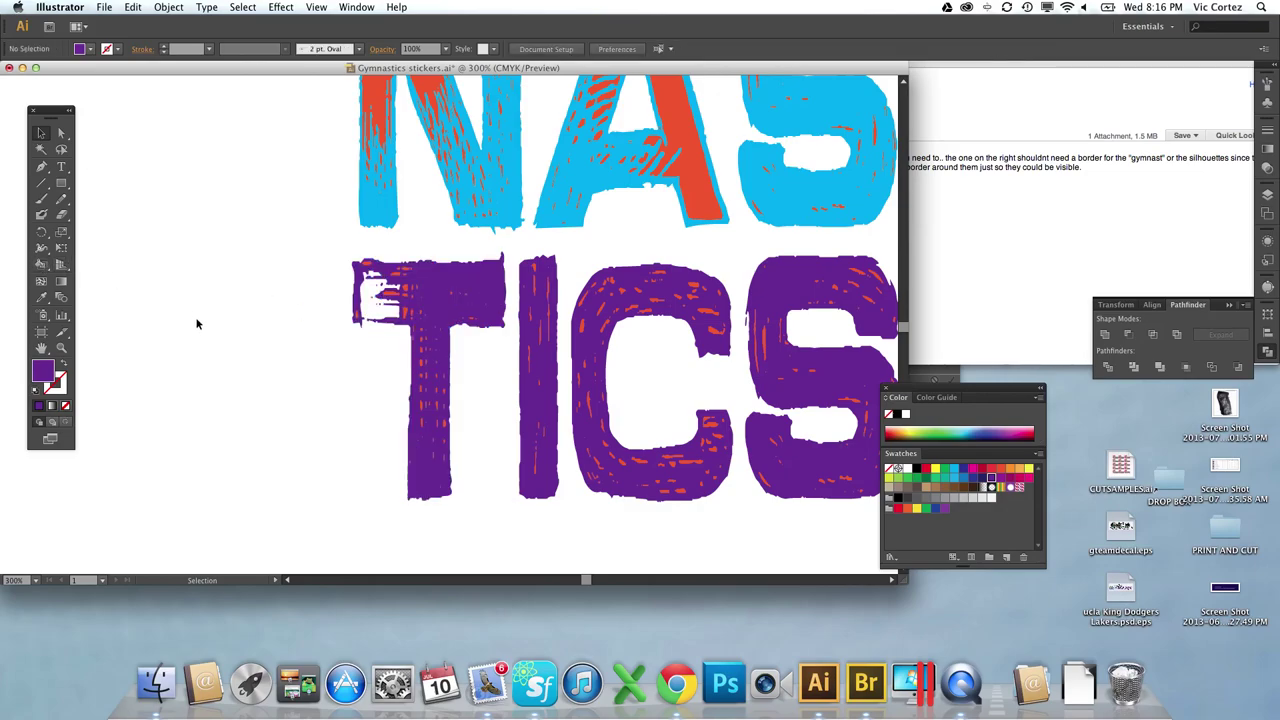
Turn the T into a Live Paint group and fill its top-left gap green.
key(k)
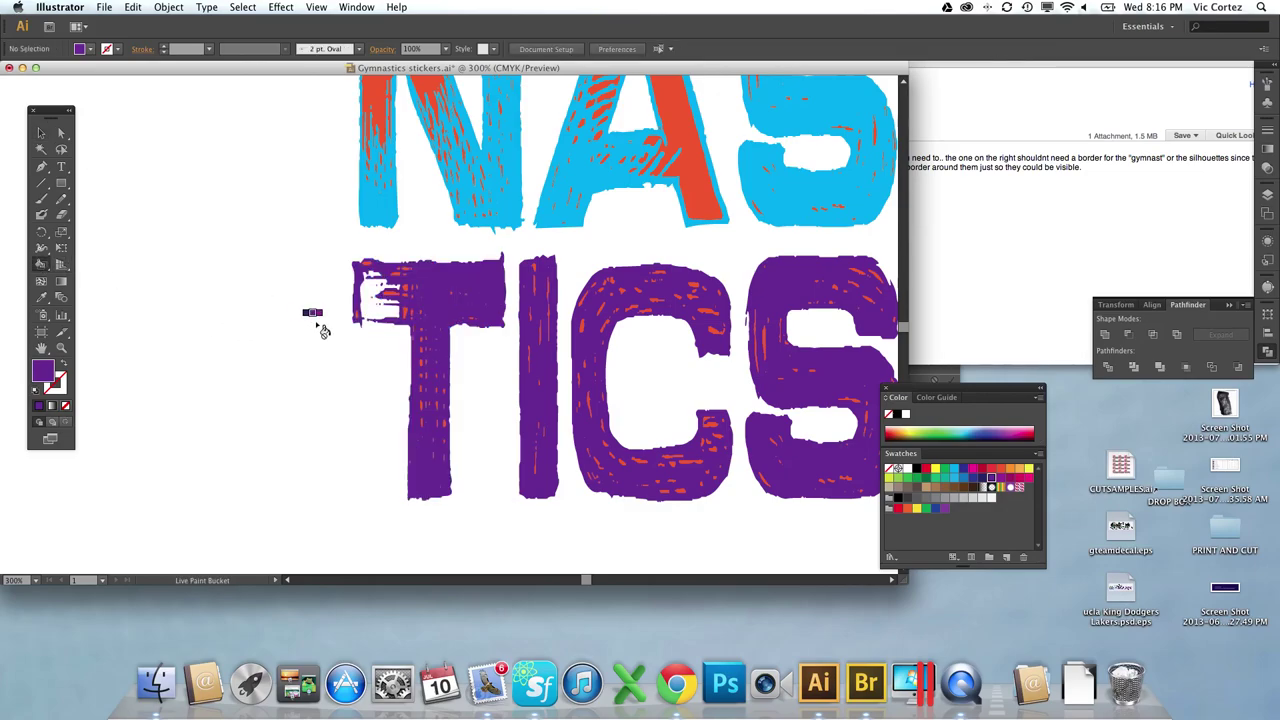
key(Left)
key(Left)
key(Left)
key(Left)
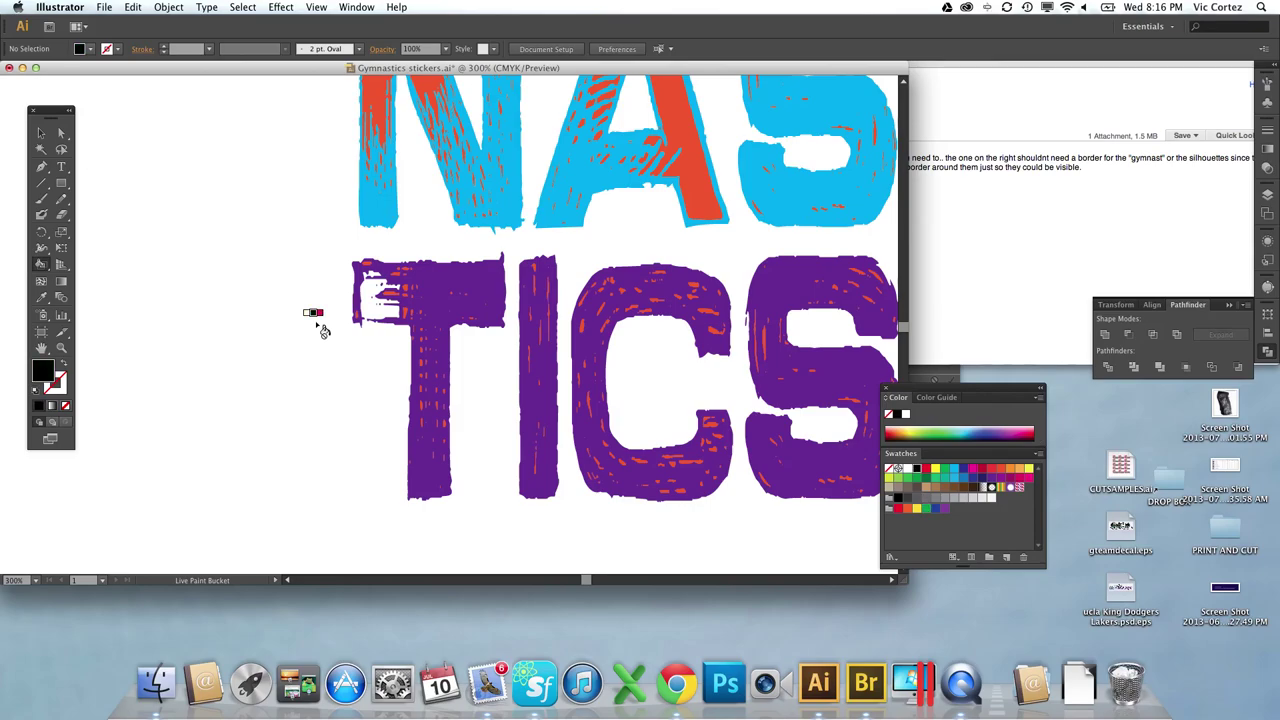
key(Left)
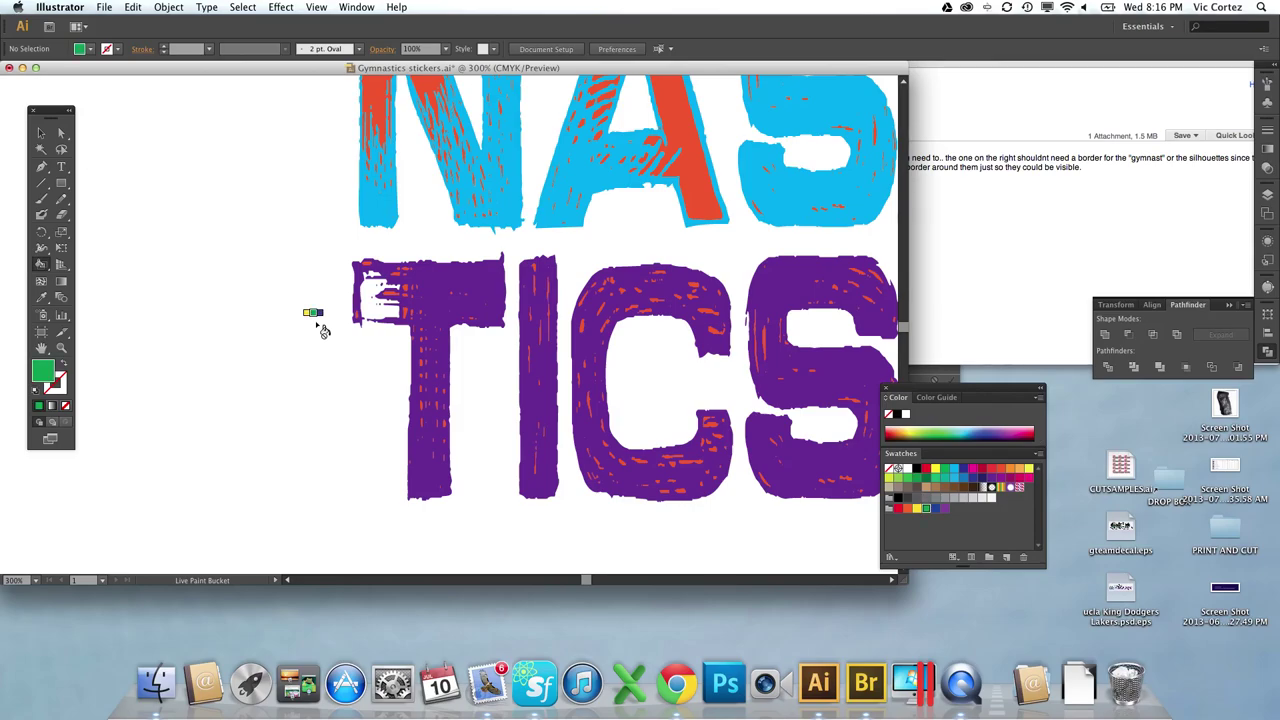
click(372, 308)
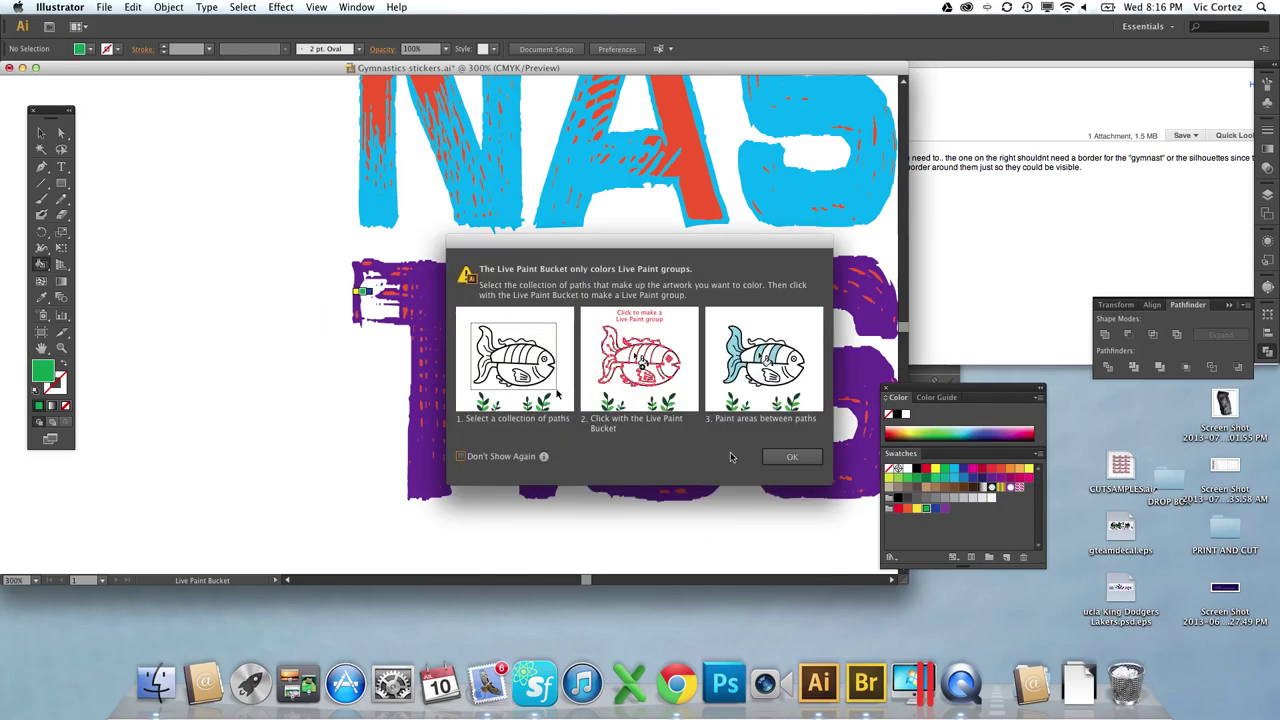
click(790, 457)
click(41, 133)
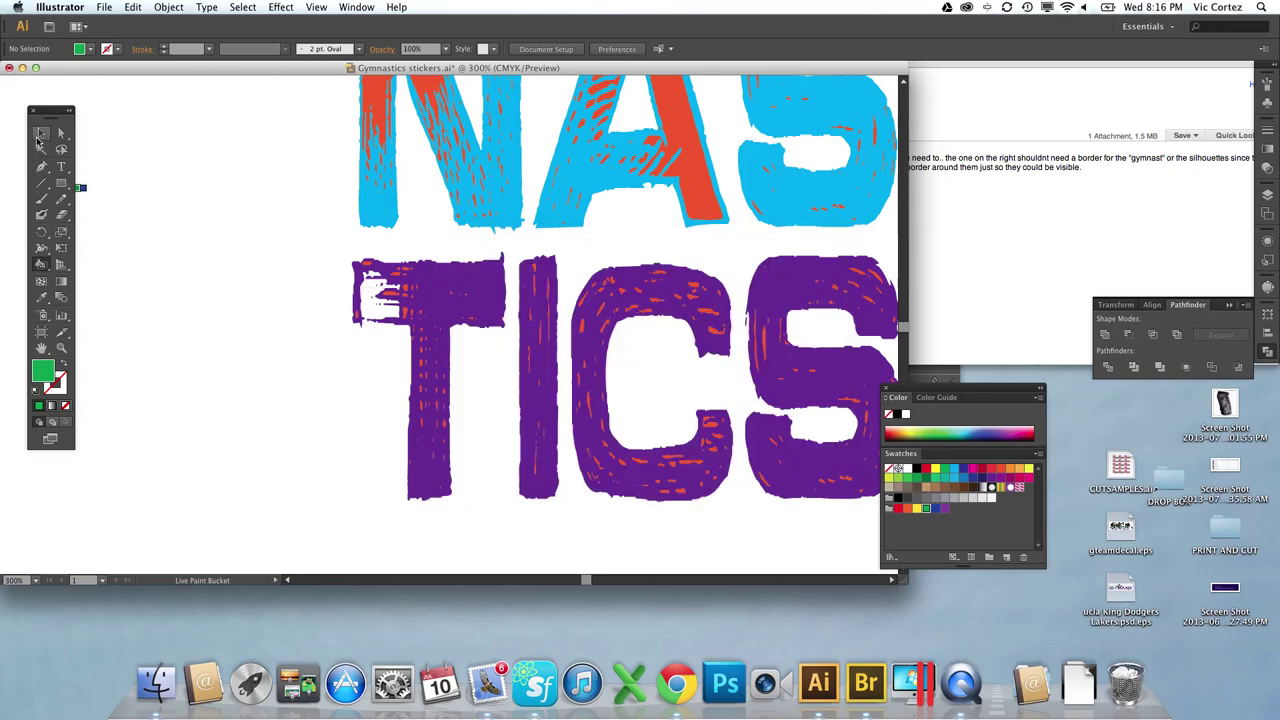
click(414, 288)
key(k)
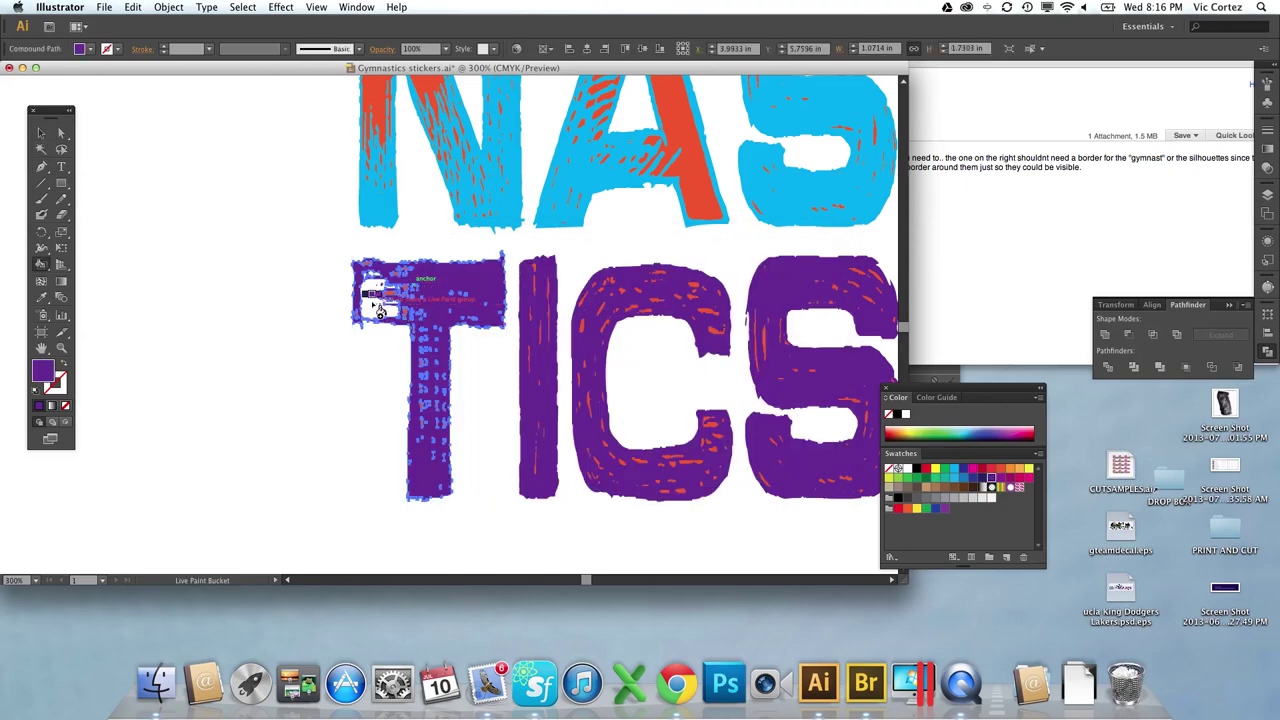
key(Down)
key(Down)
key(Down)
key(Down)
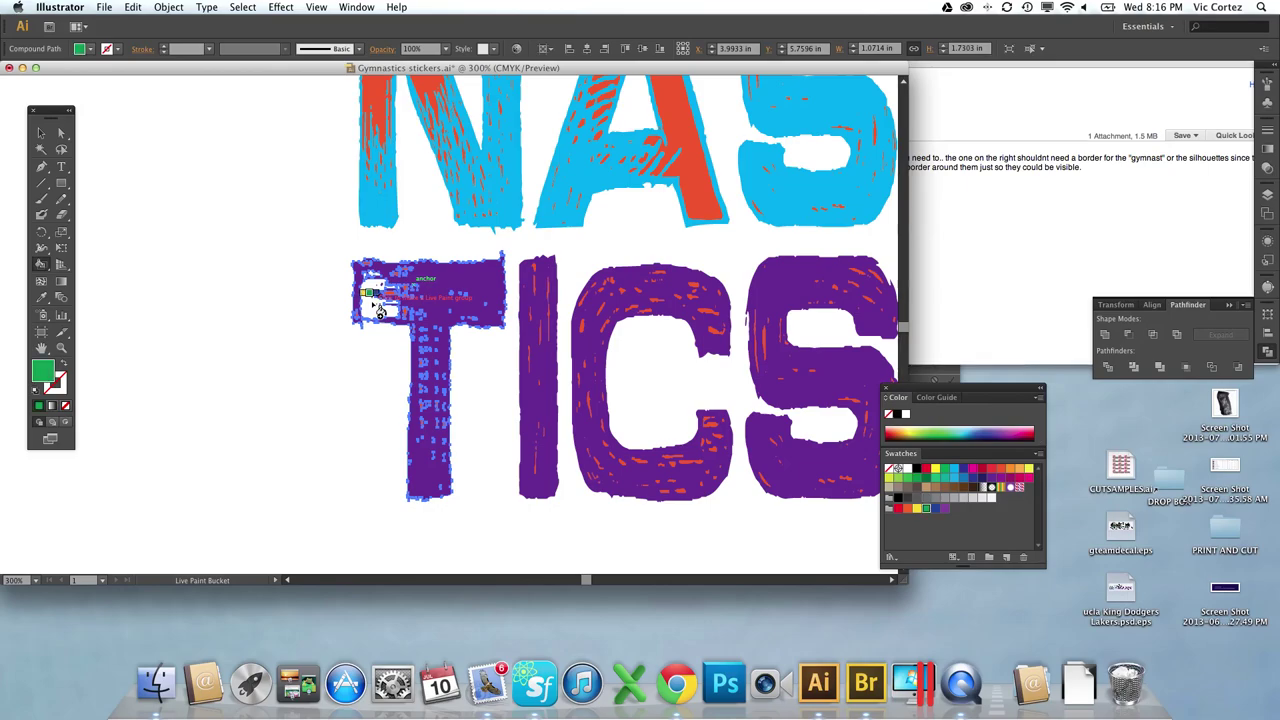
click(378, 305)
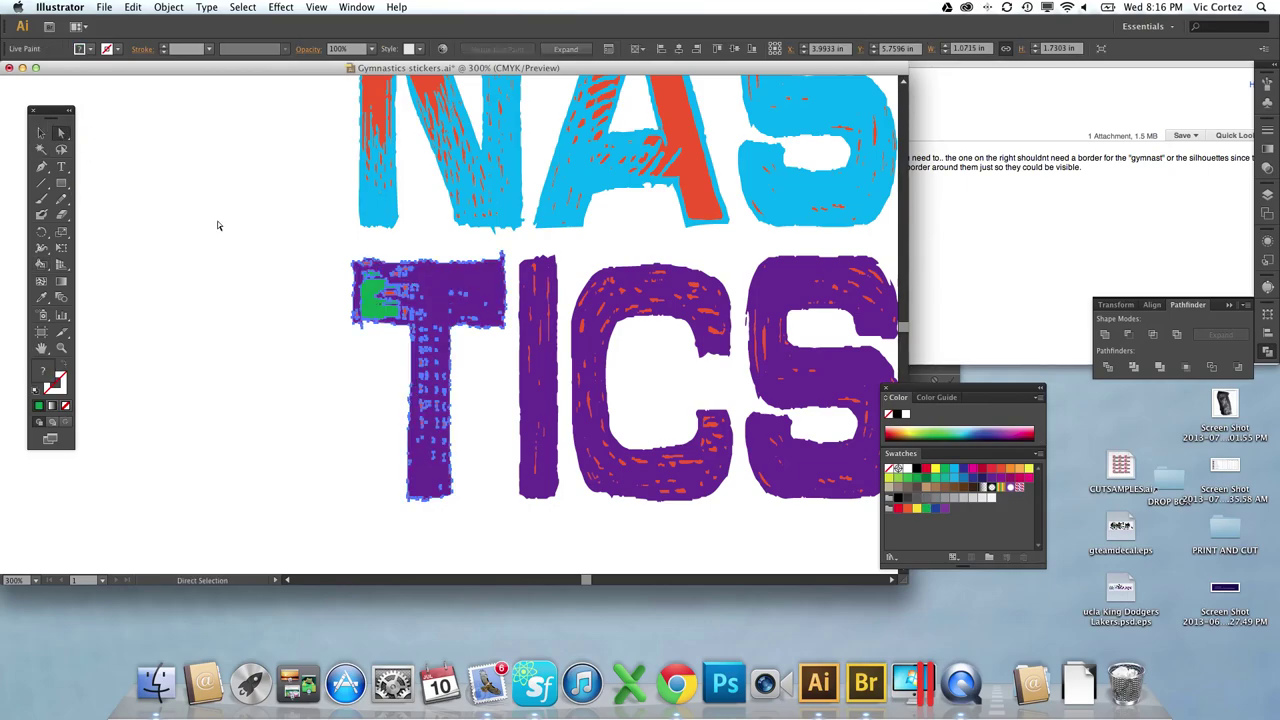
Expand the T's Live Paint and ungroup the resulting separate paths.
click(61, 132)
click(166, 7)
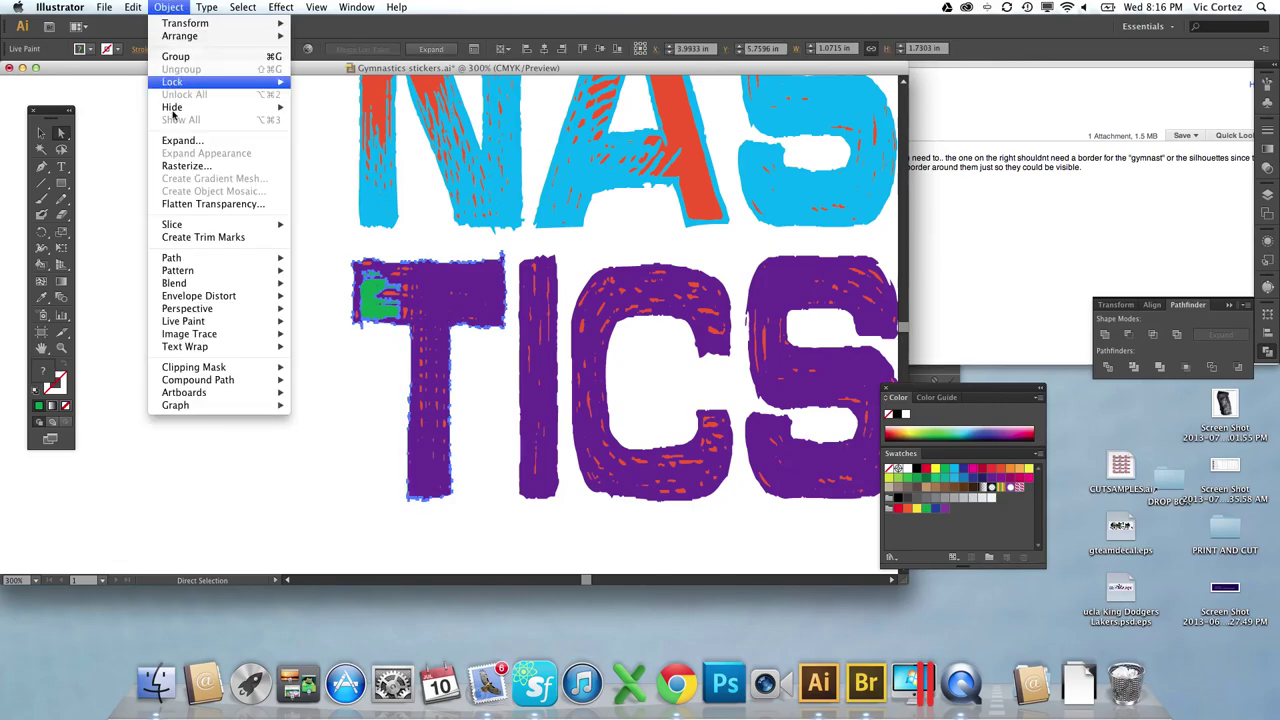
click(183, 141)
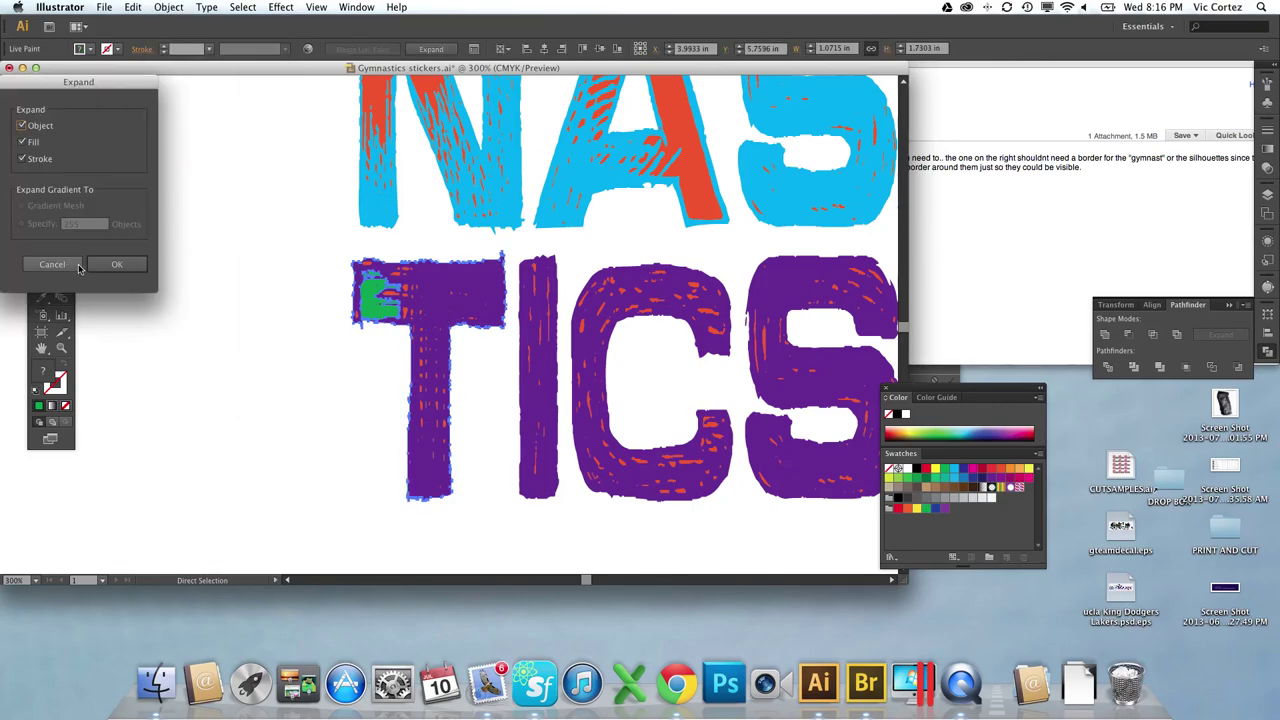
key(Return)
right_click(471, 312)
click(504, 385)
Recolour the green patch at the T's top-left orange-red, then zoom out to 150%.
click(163, 366)
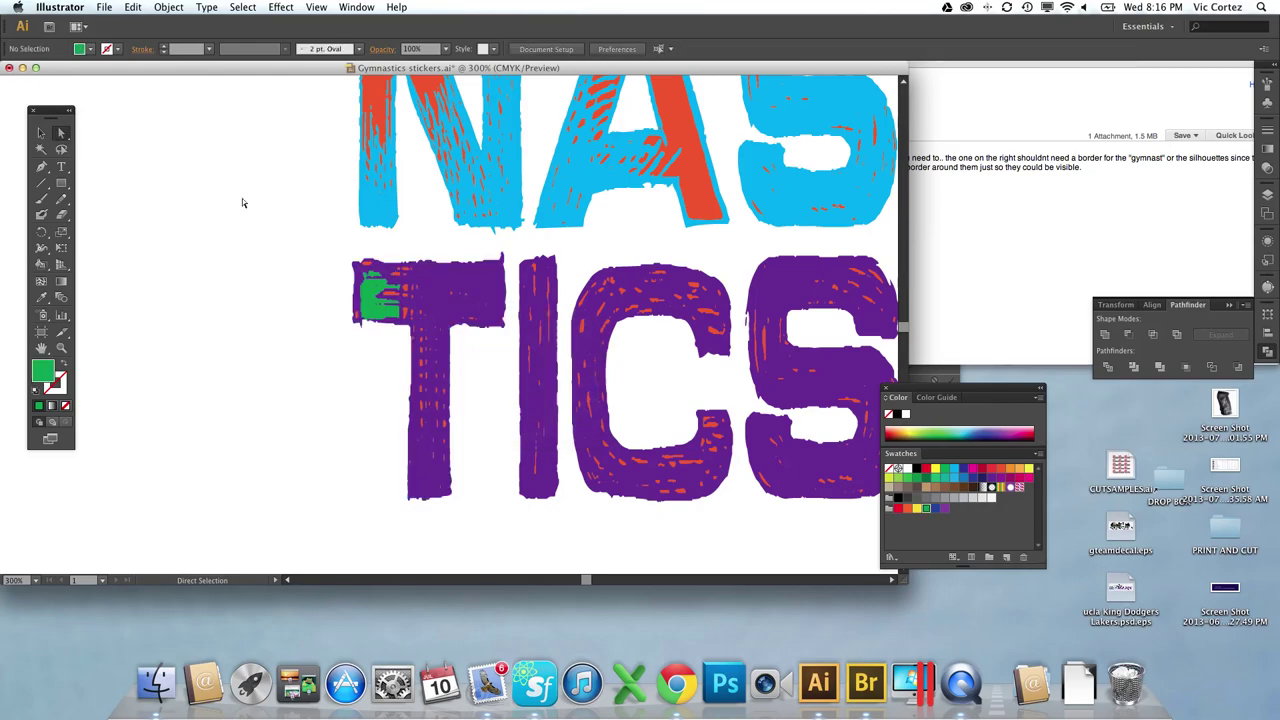
click(371, 296)
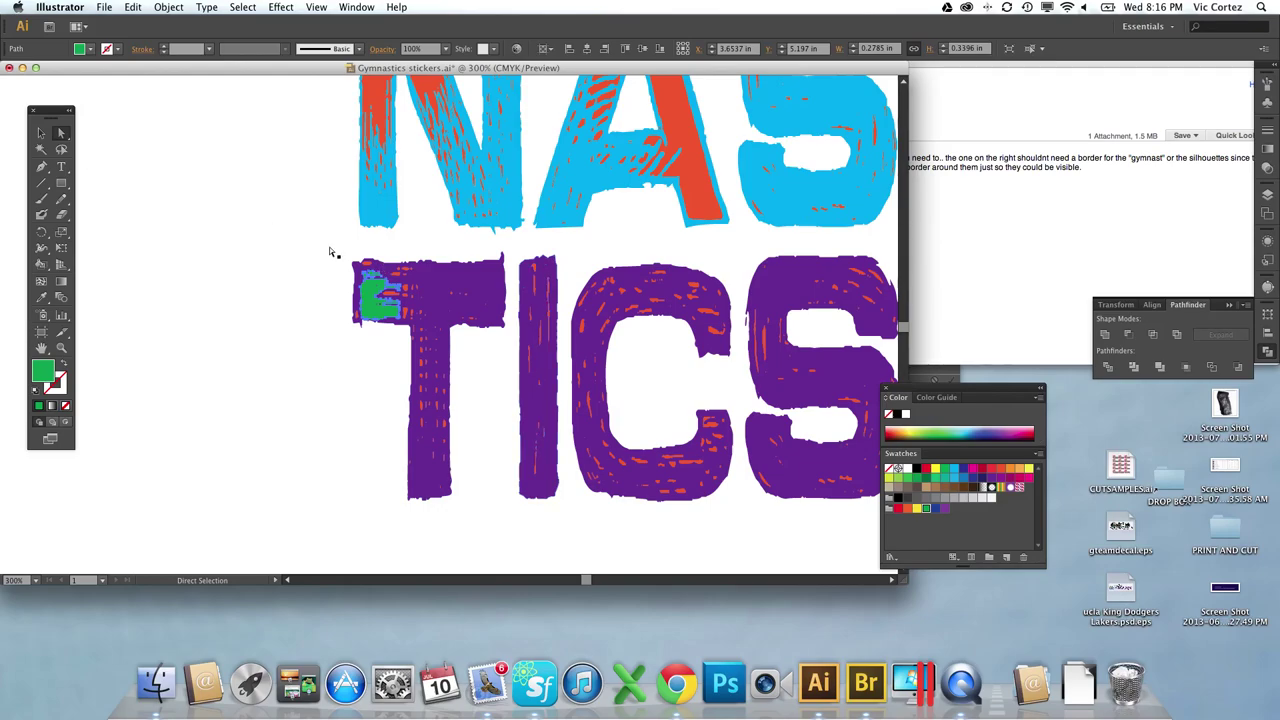
click(992, 471)
click(999, 469)
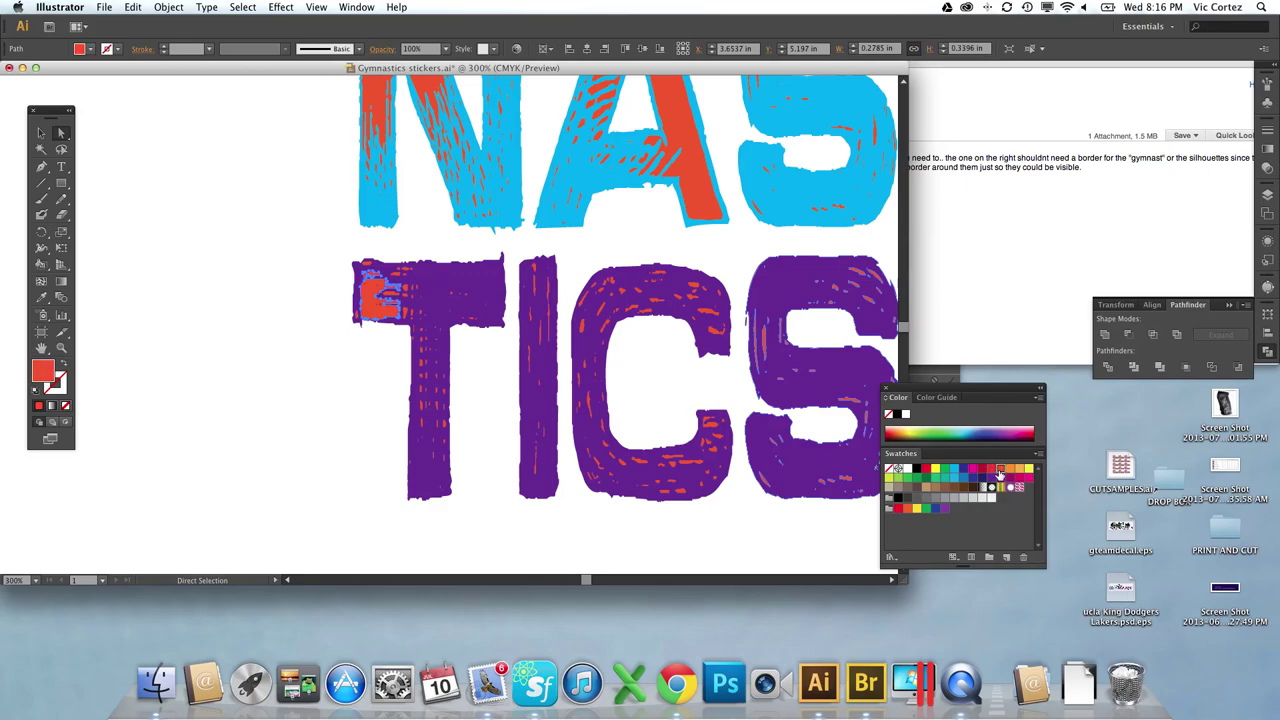
click(248, 337)
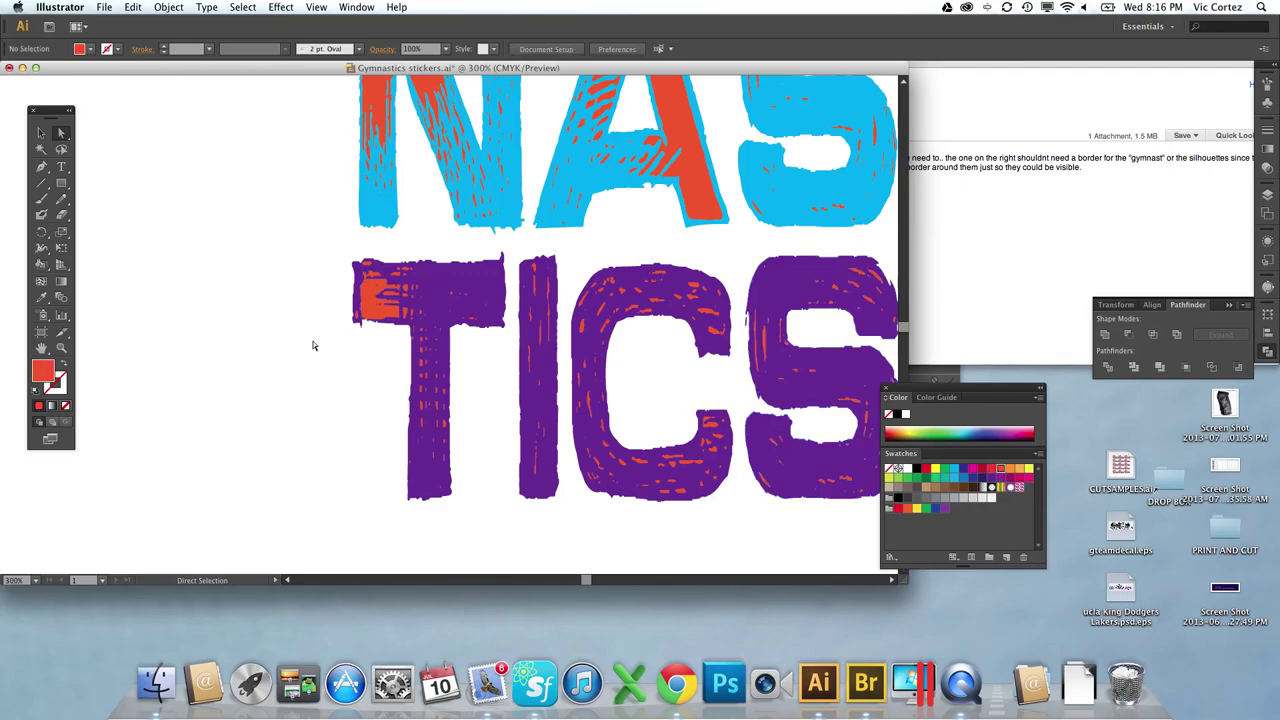
key(z)
alt+click(397, 299)
scroll(471, 329, up, 3)
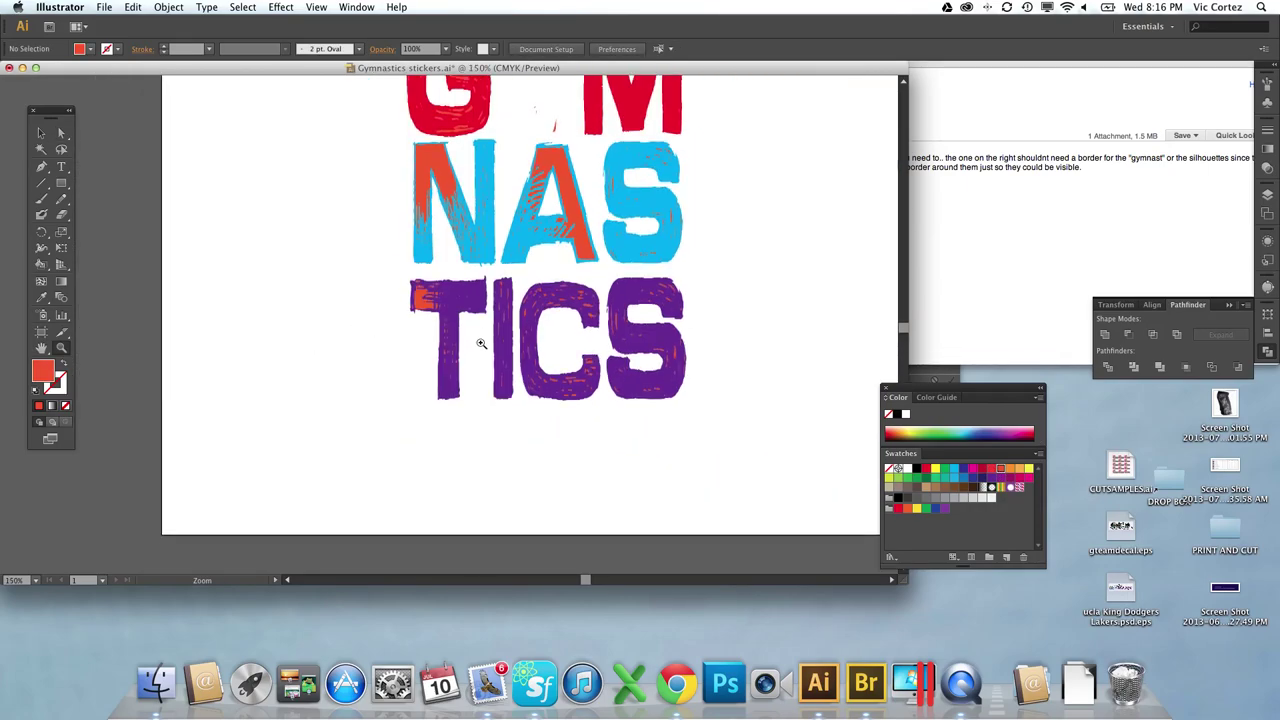
scroll(480, 342, up, 3)
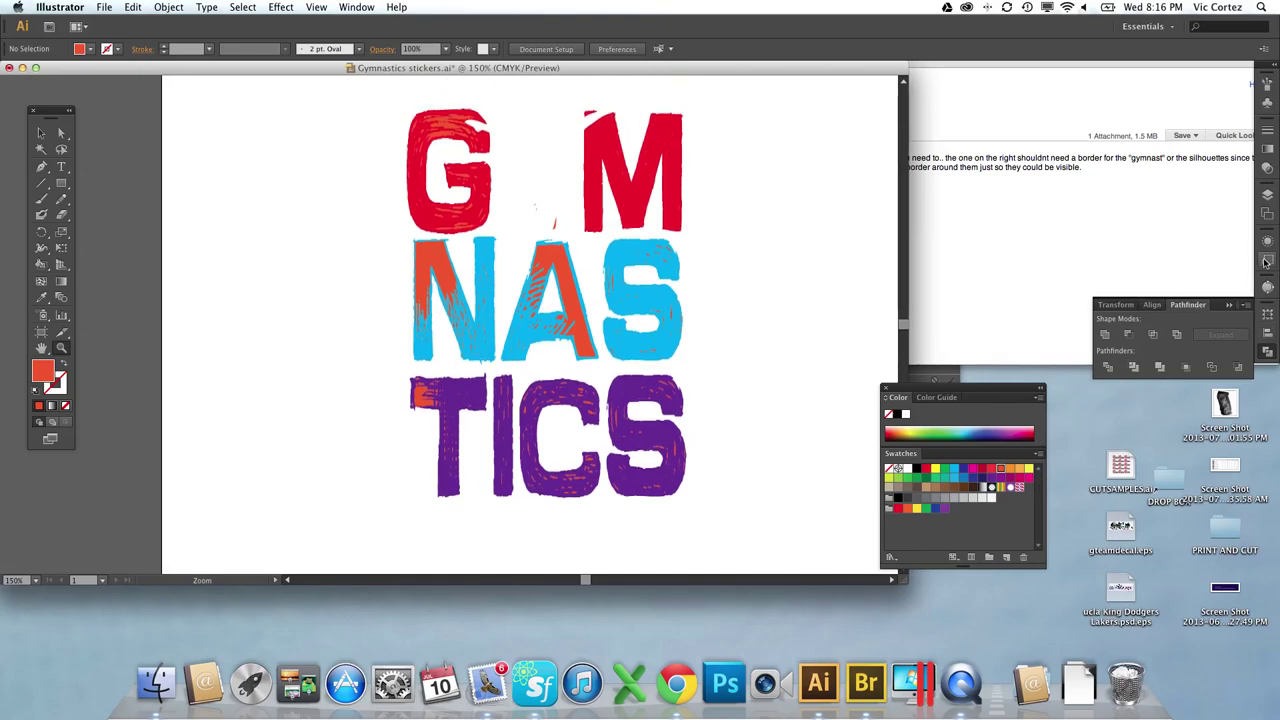
Select all orange shading with Select > Same > Fill Color and fill it black.
click(61, 132)
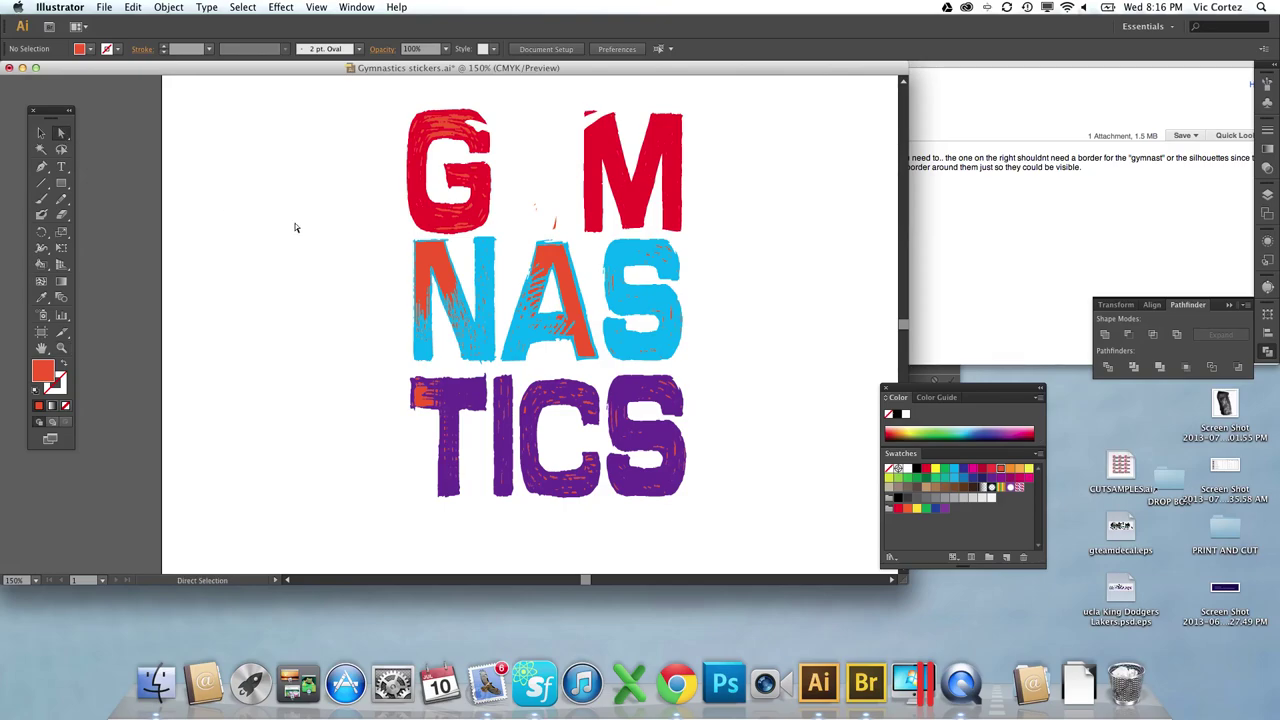
click(558, 270)
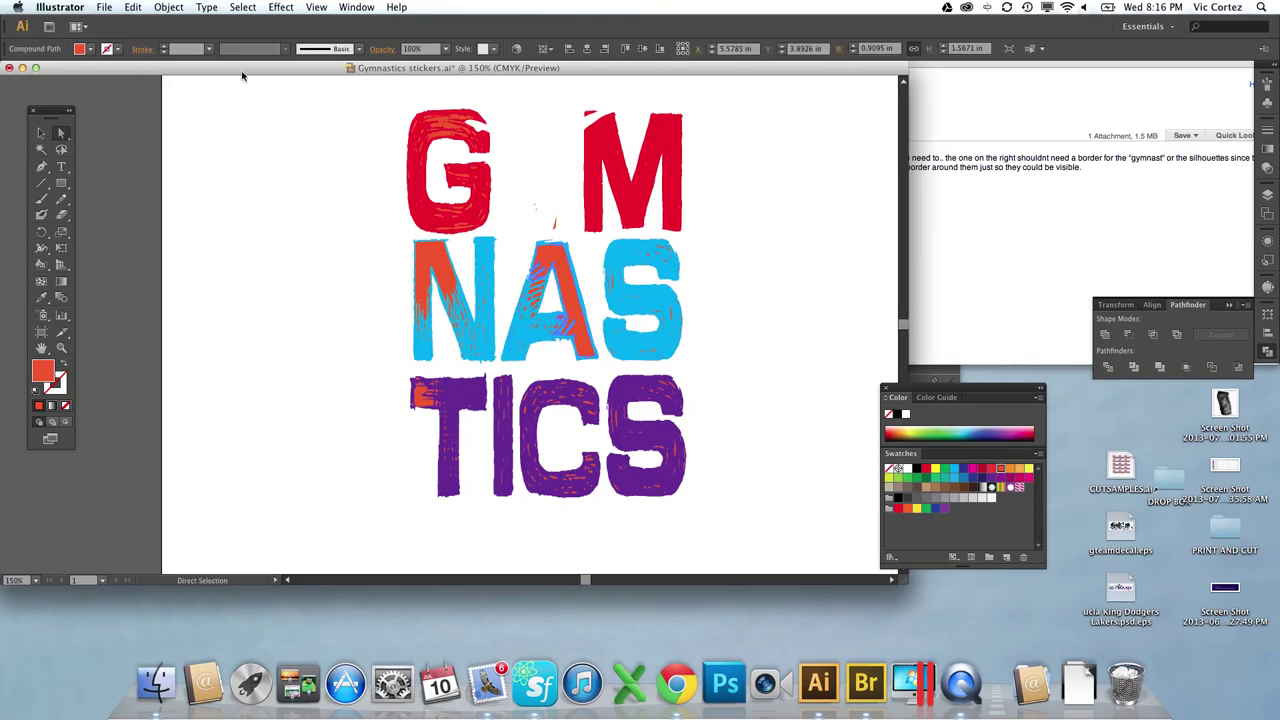
click(242, 7)
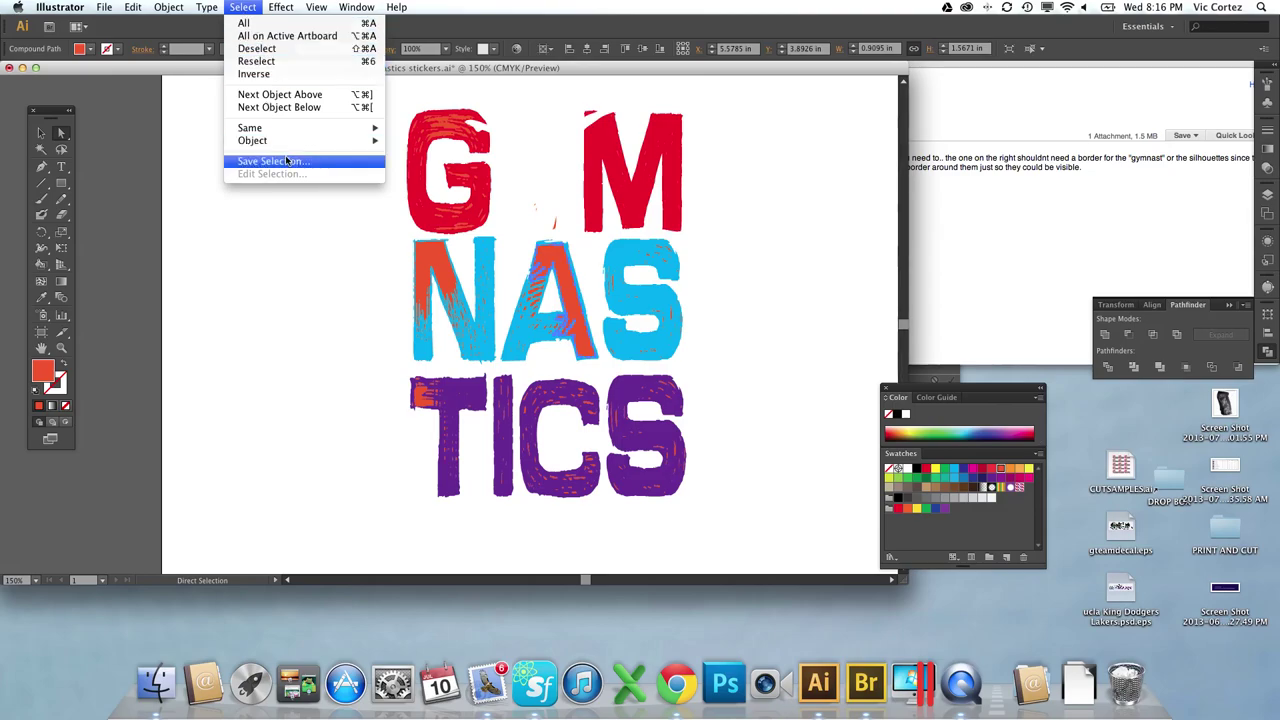
mouse_move(330, 128)
click(483, 179)
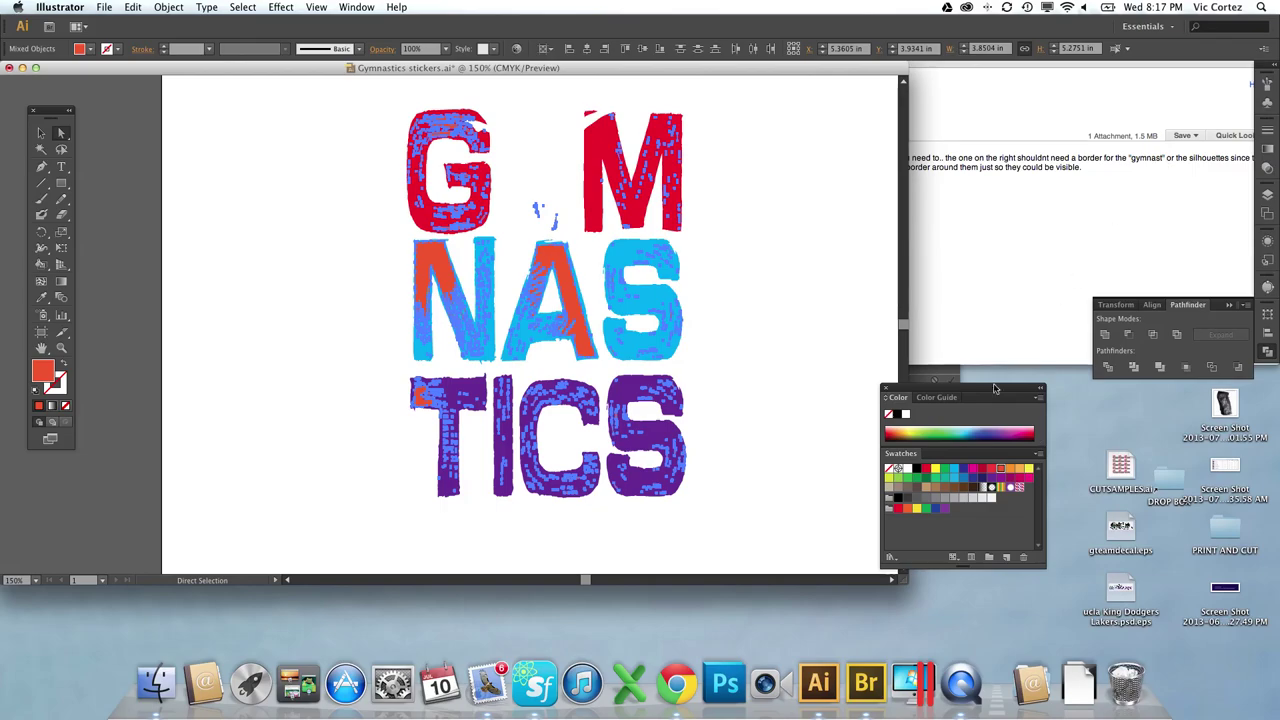
click(917, 469)
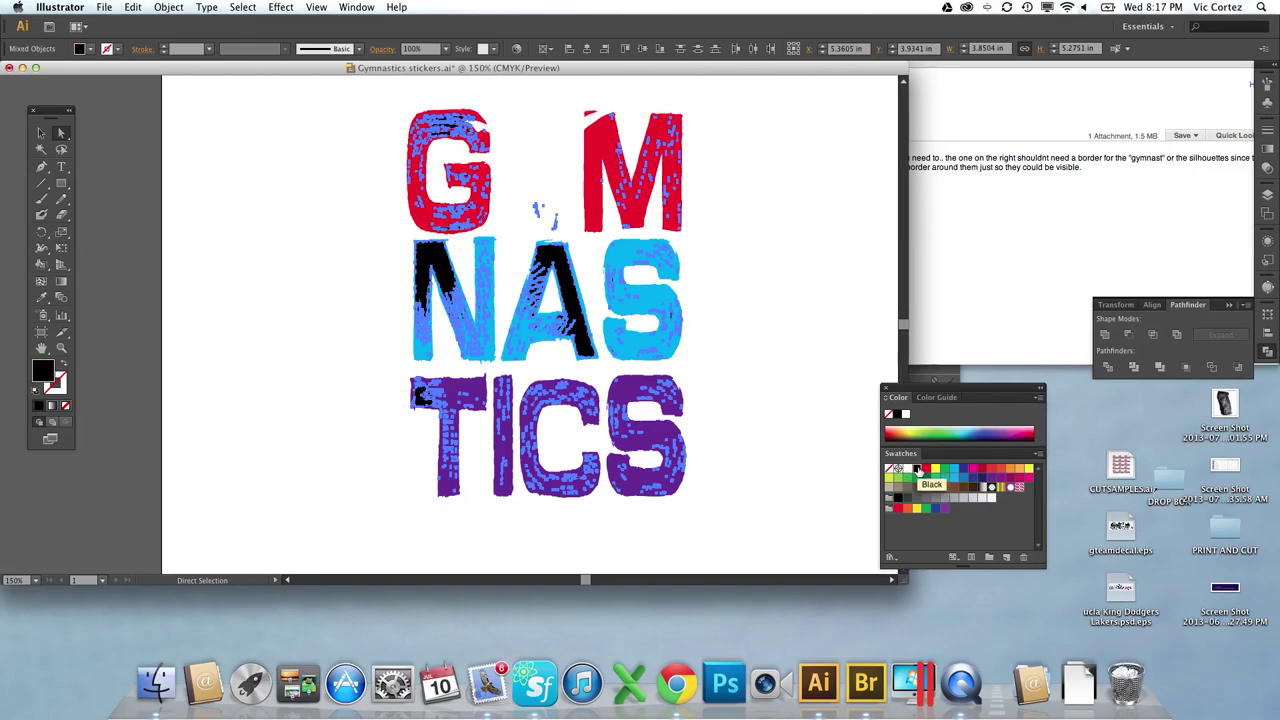
Attempt to group the recoloured areas, dismiss the warning, deselect, and show the Layers panel.
key(v)
key(super+g)
click(606, 305)
key(a)
click(40, 133)
click(322, 176)
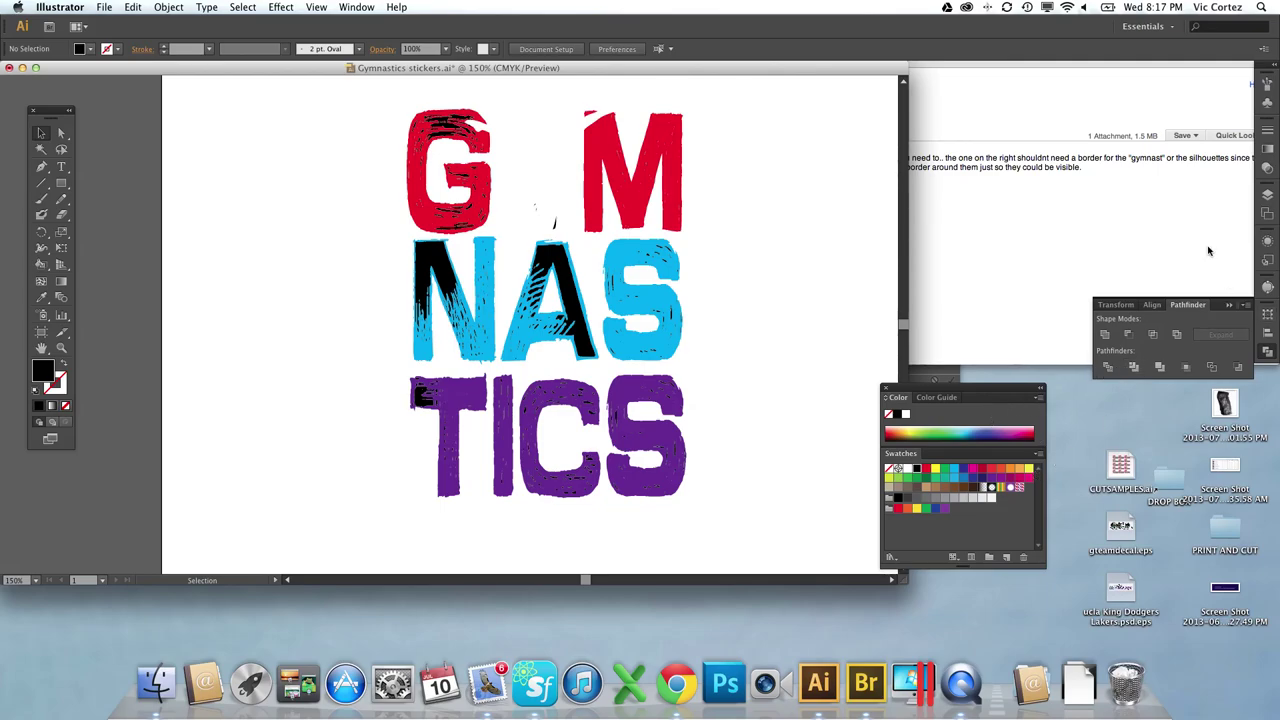
click(1268, 197)
Make the background Layer 2 visible and test selecting the lettering artwork.
click(1052, 217)
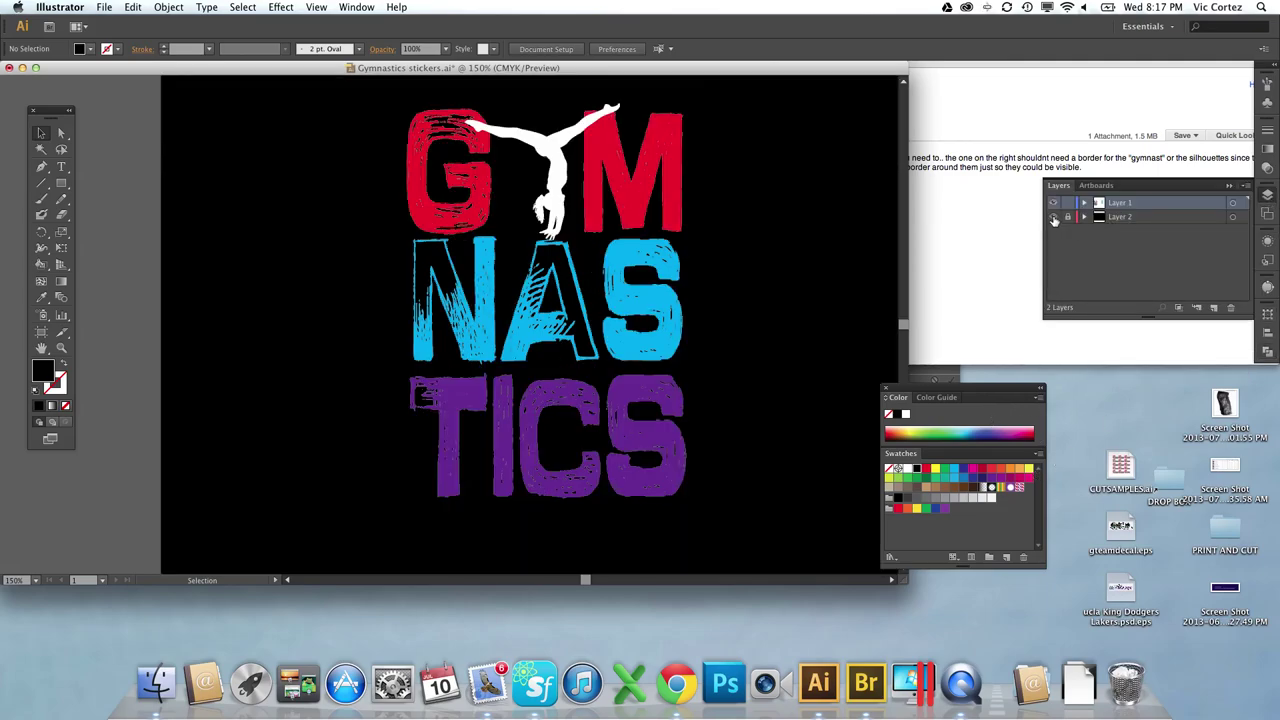
click(413, 163)
key(super+a)
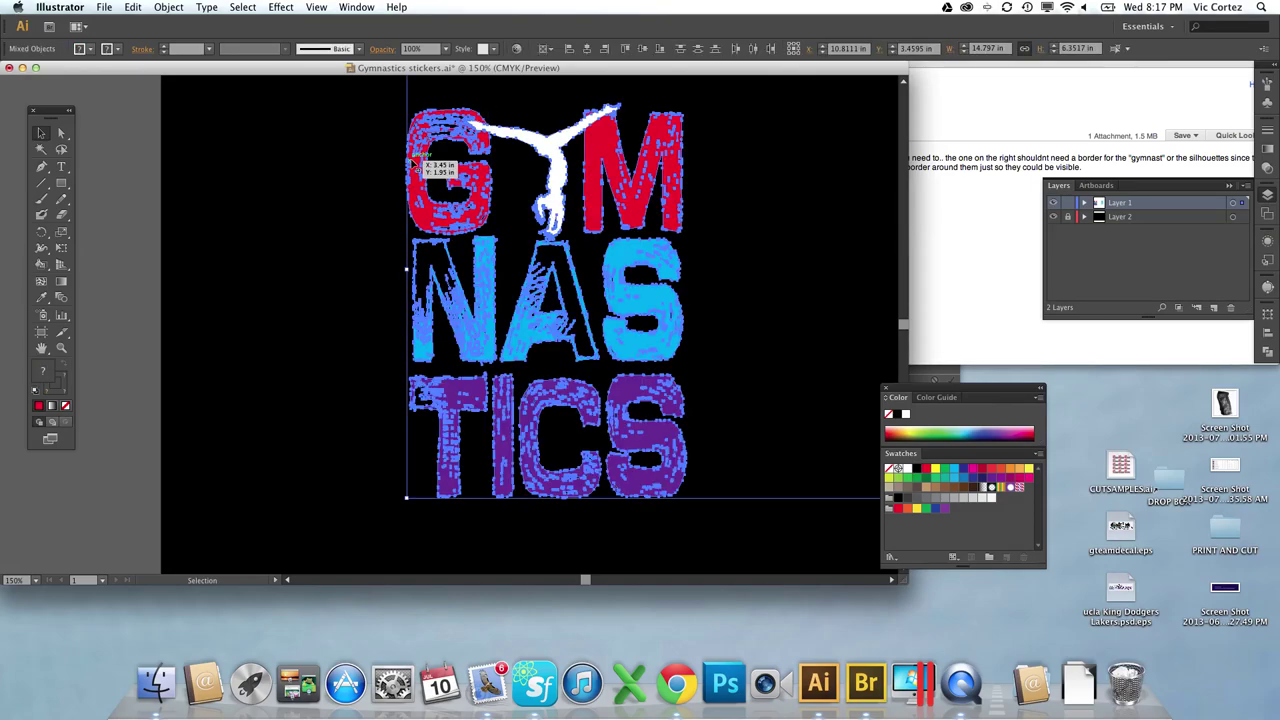
click(747, 418)
drag(770, 528, 376, 95)
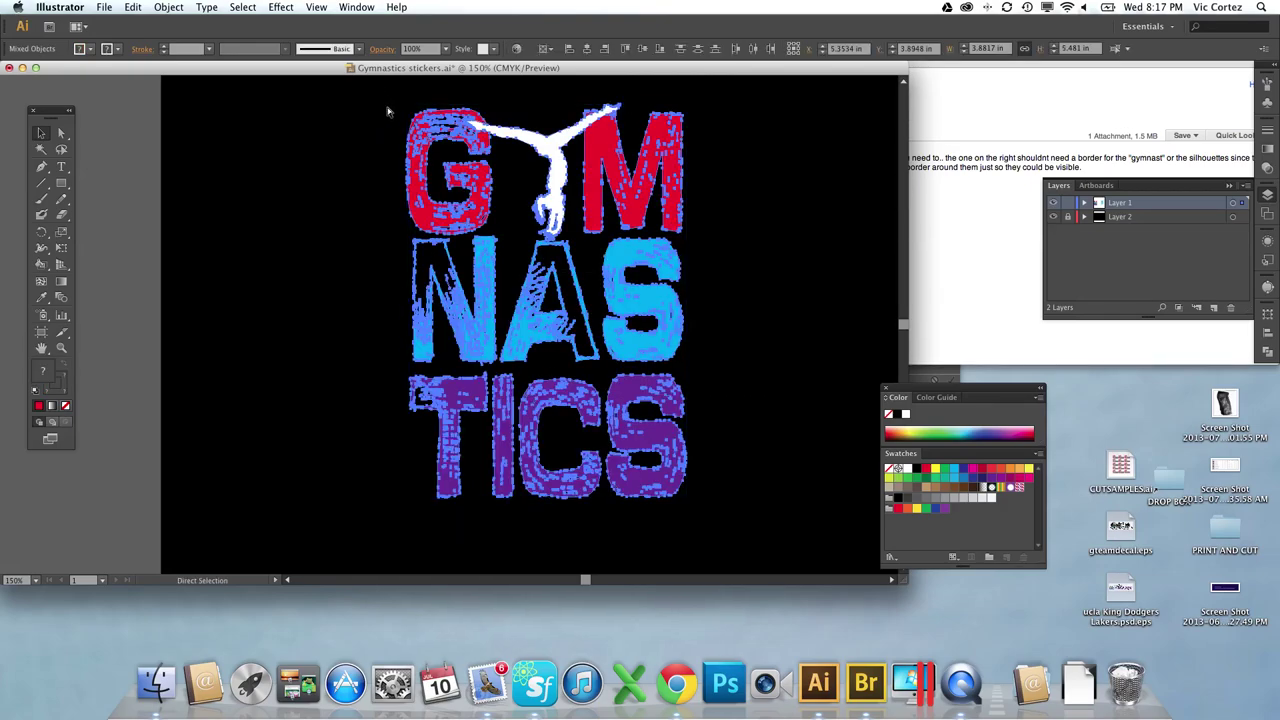
key(v)
click(367, 168)
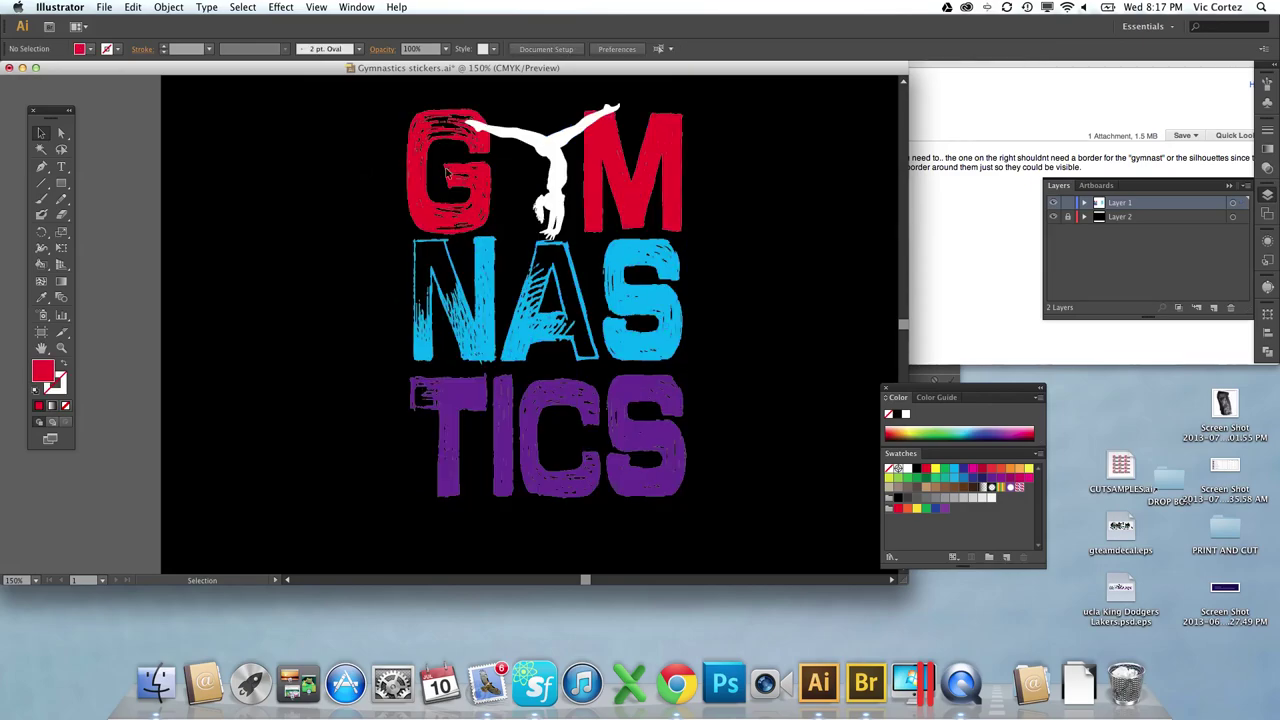
Isolate the artwork group containing the white gymnast silhouette.
click(540, 148)
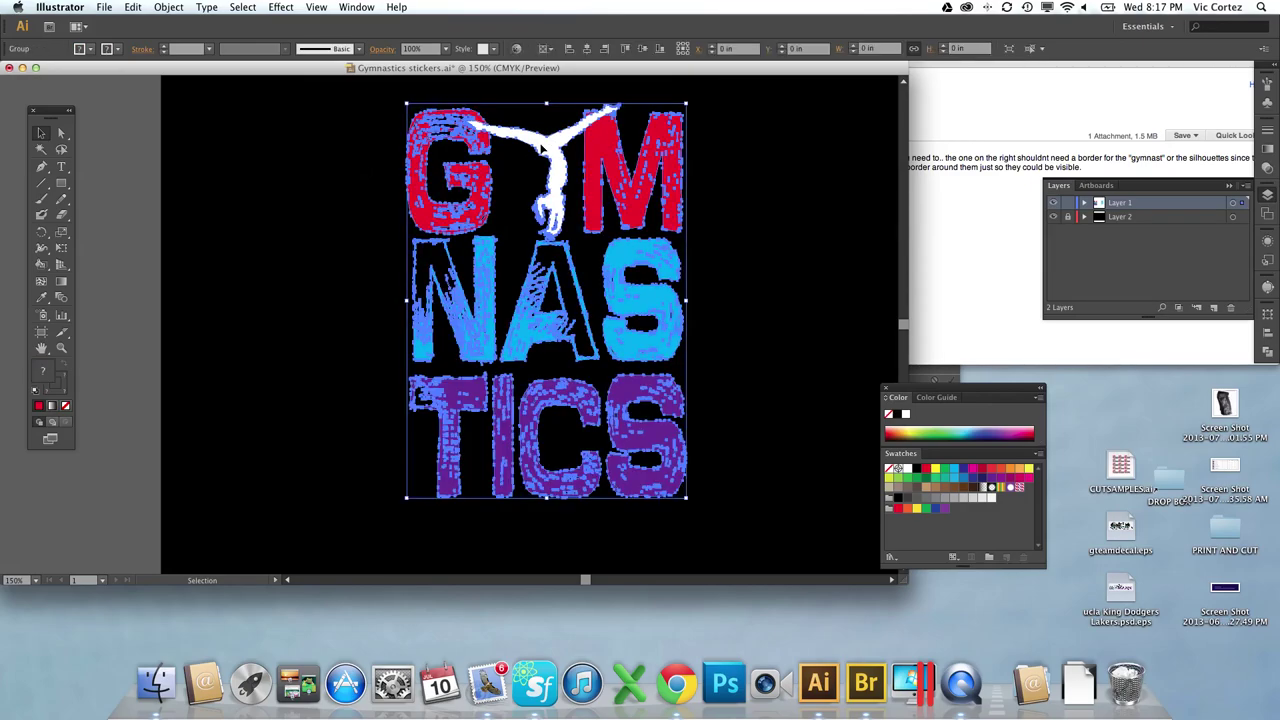
double_click(540, 148)
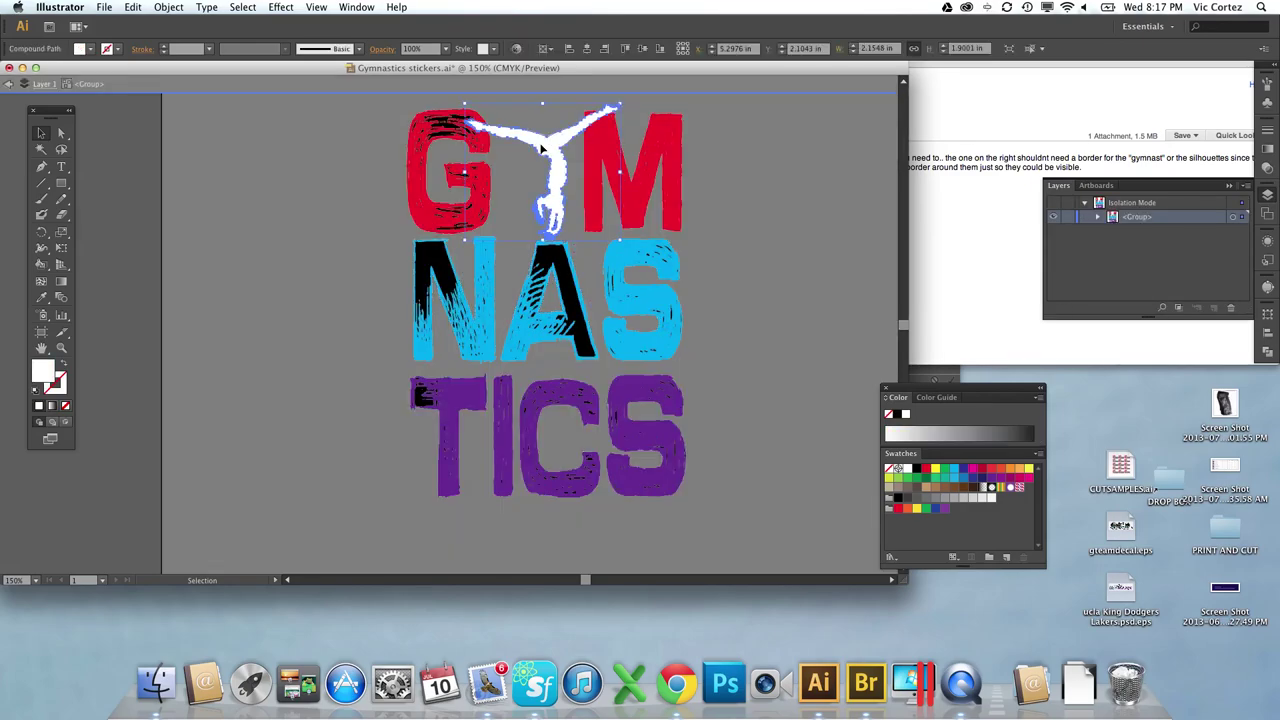
click(243, 7)
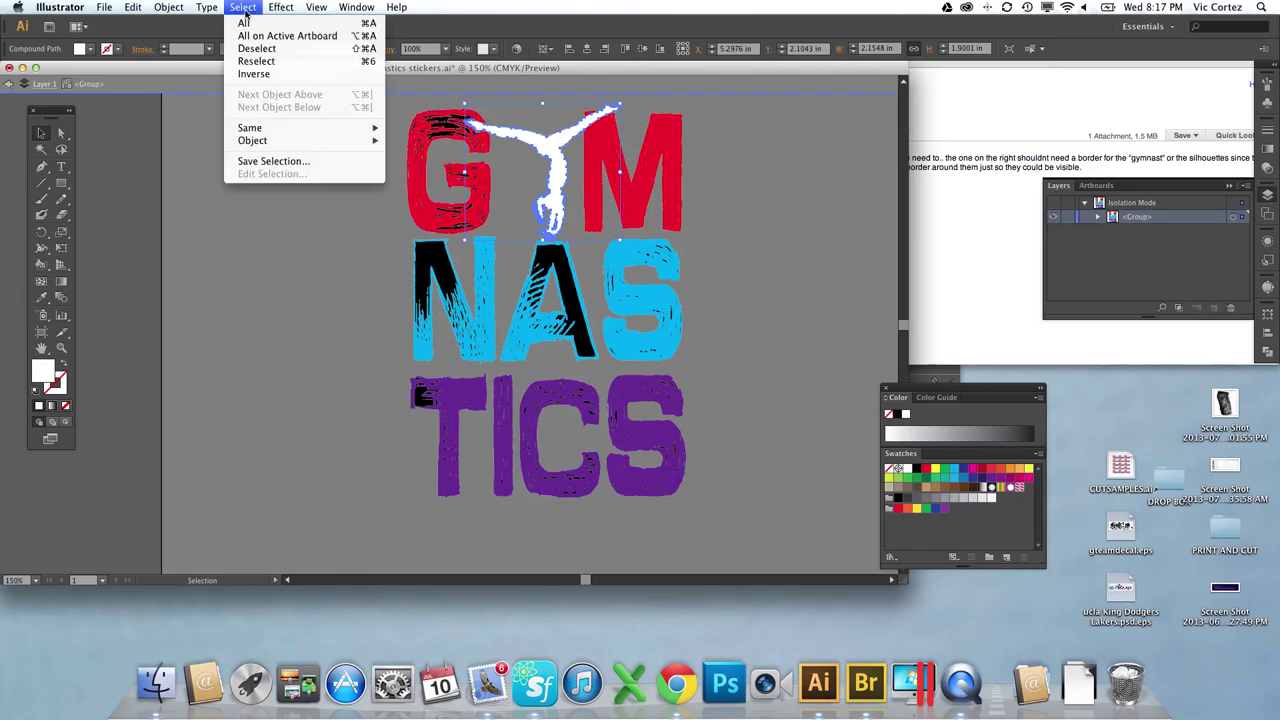
click(993, 398)
Add a 4 pt black stroke below the gymnast's white fill and exit isolation.
click(1267, 241)
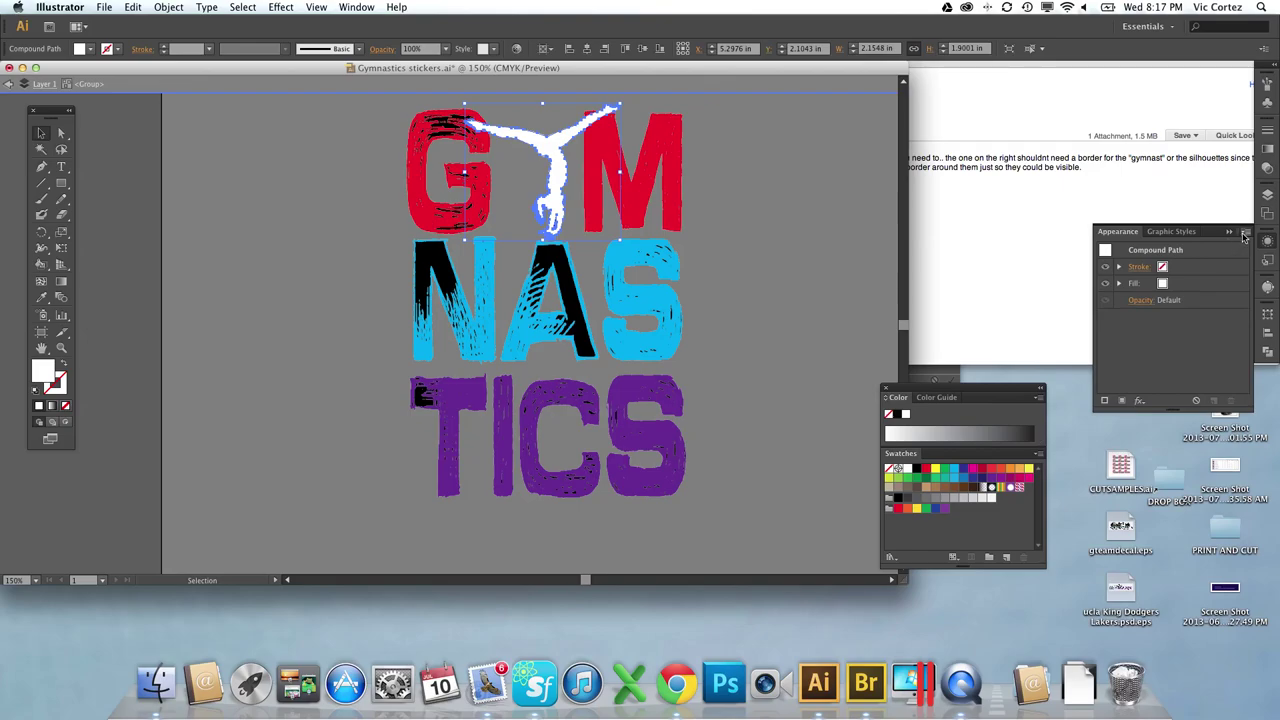
click(1245, 233)
click(1140, 246)
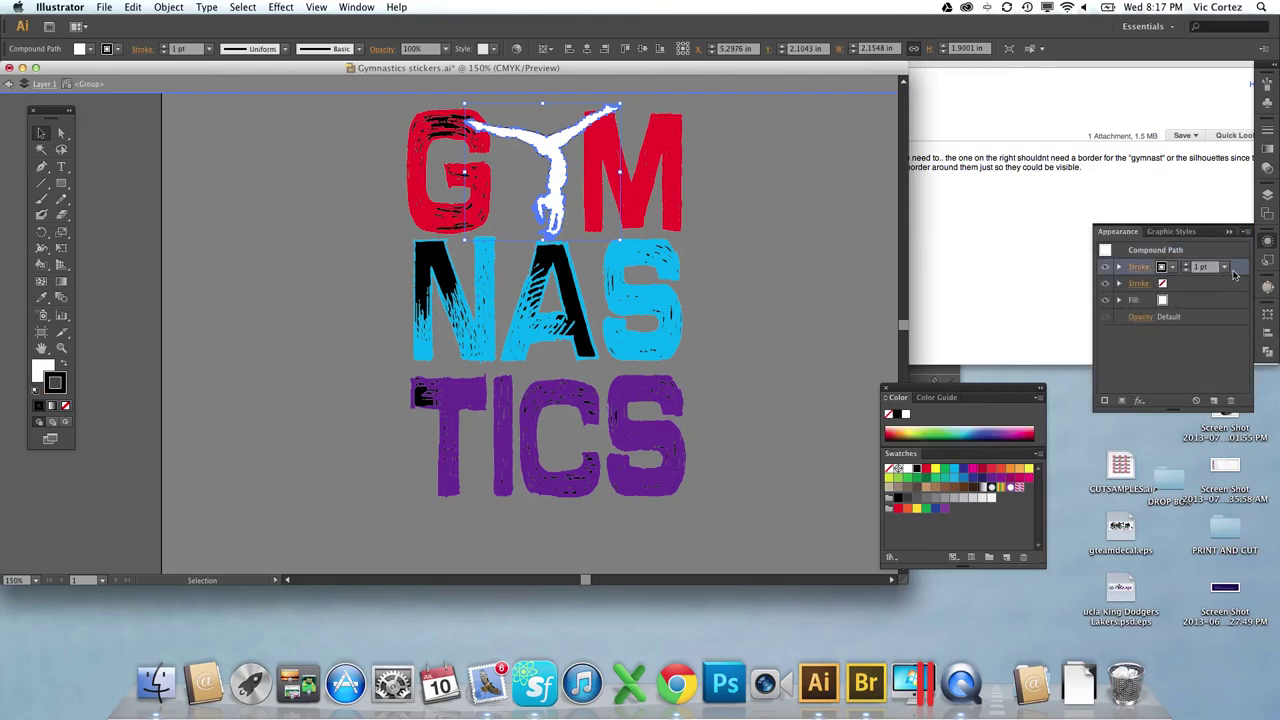
drag(1233, 274, 1207, 334)
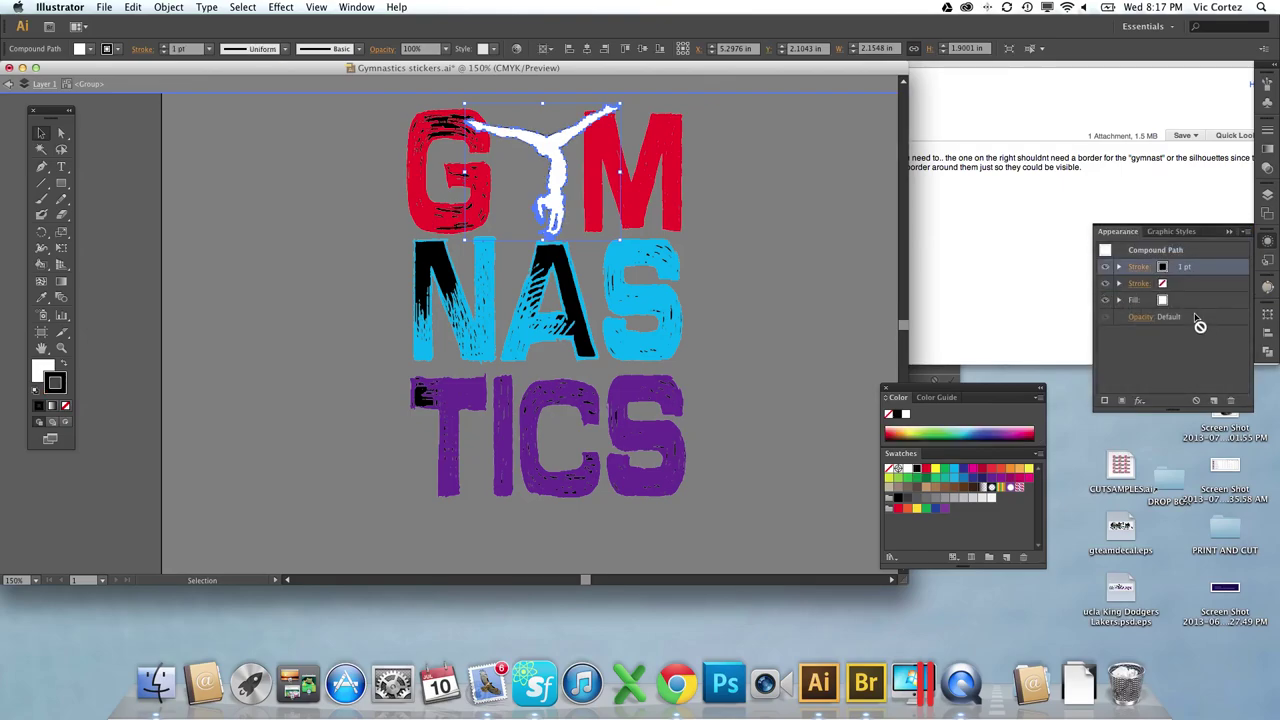
drag(1195, 316, 1188, 300)
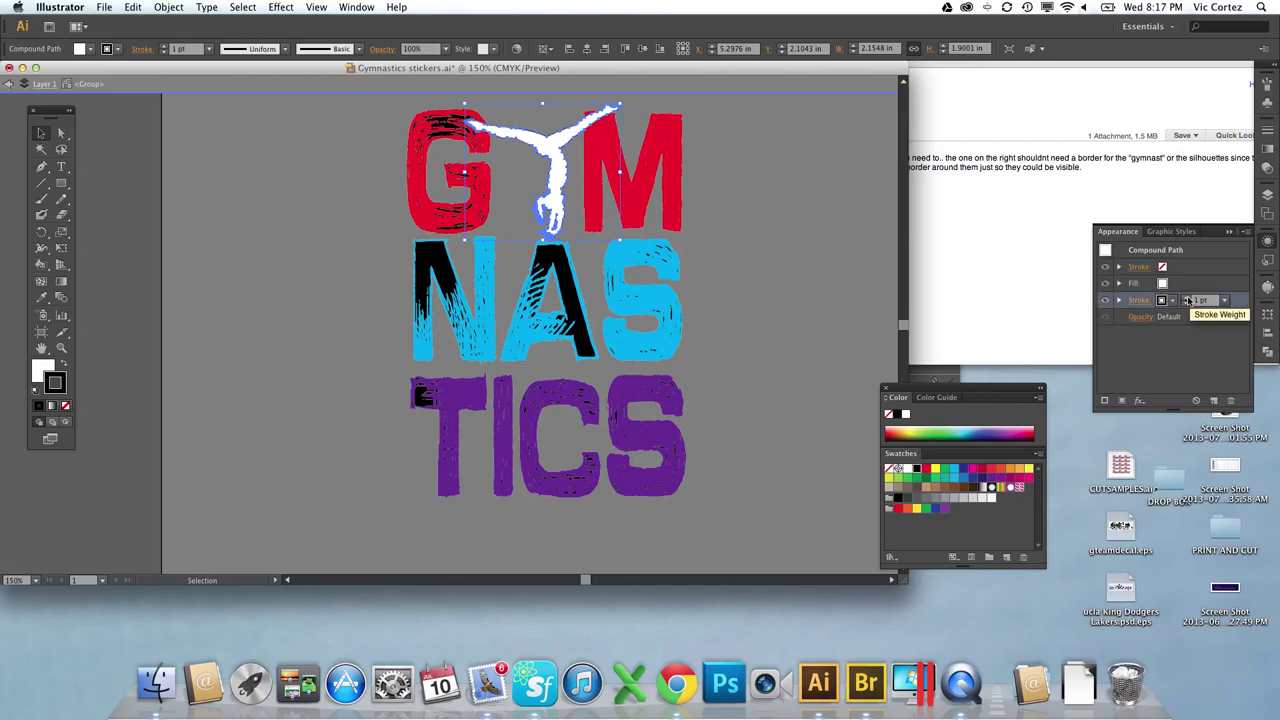
click(1187, 298)
click(1187, 298)
click(1187, 298)
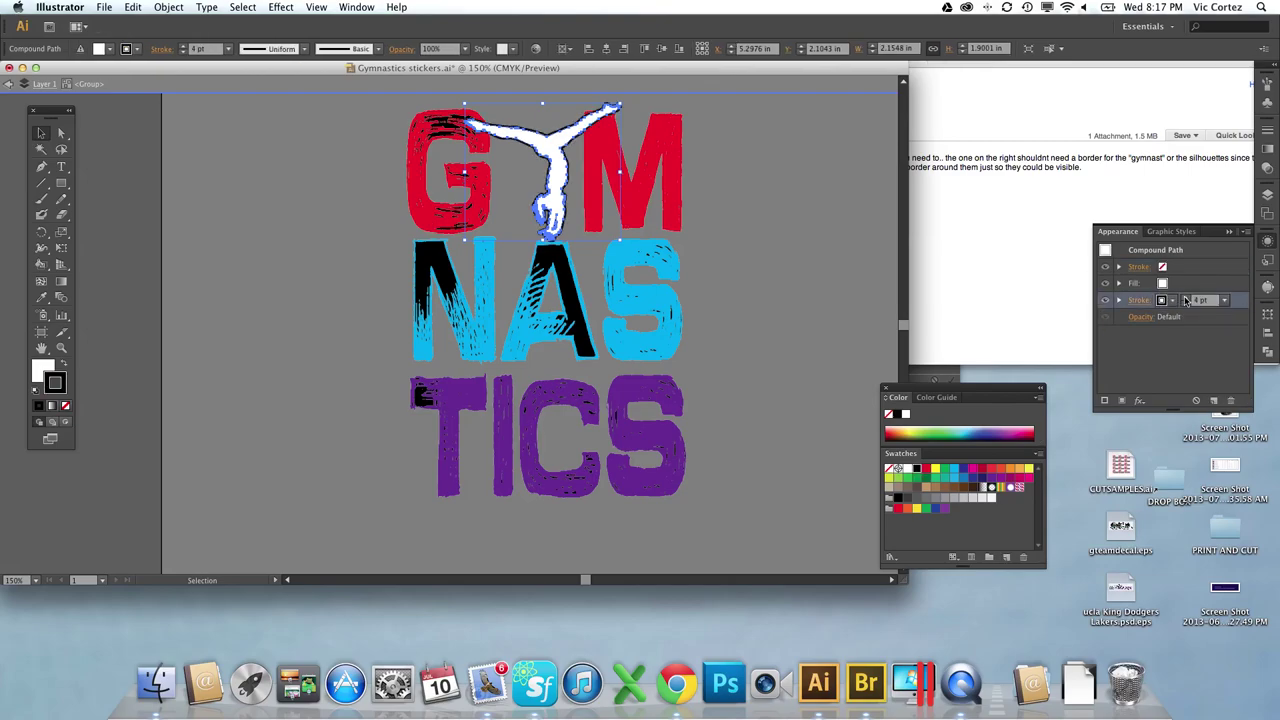
click(7, 84)
click(7, 84)
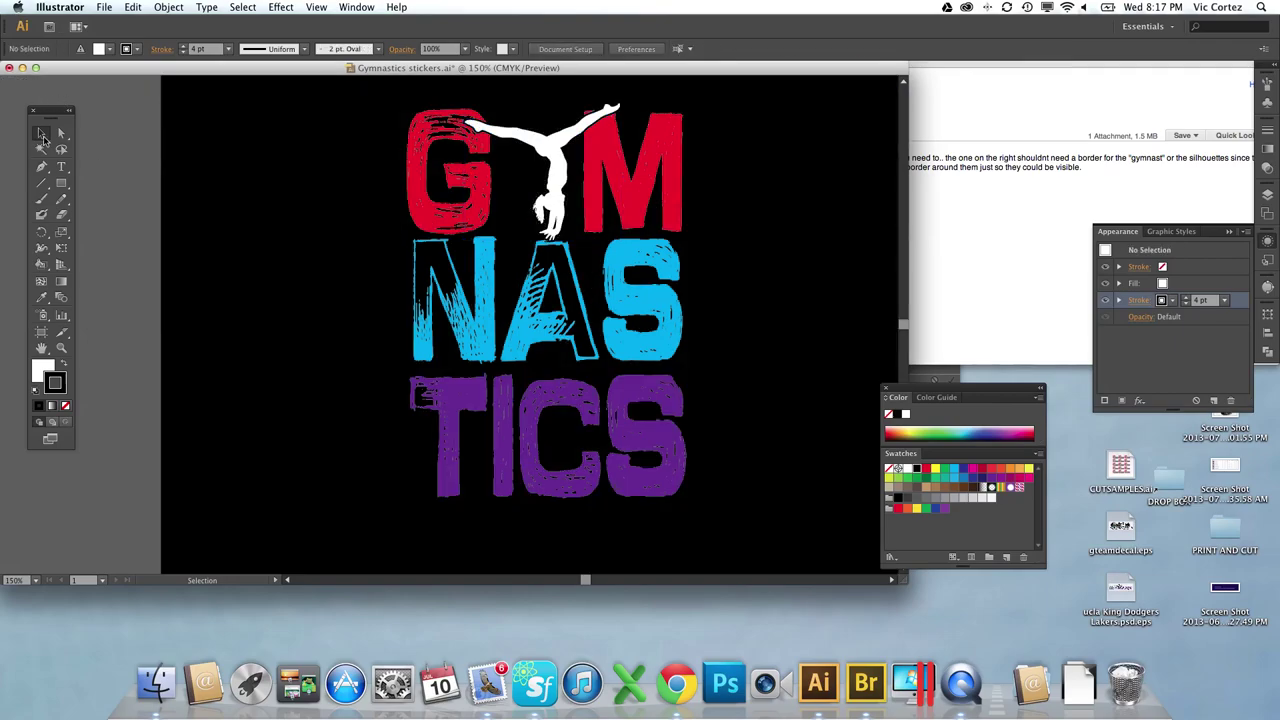
Add a new white stroke to the whole GYMNASTICS artwork group.
click(433, 177)
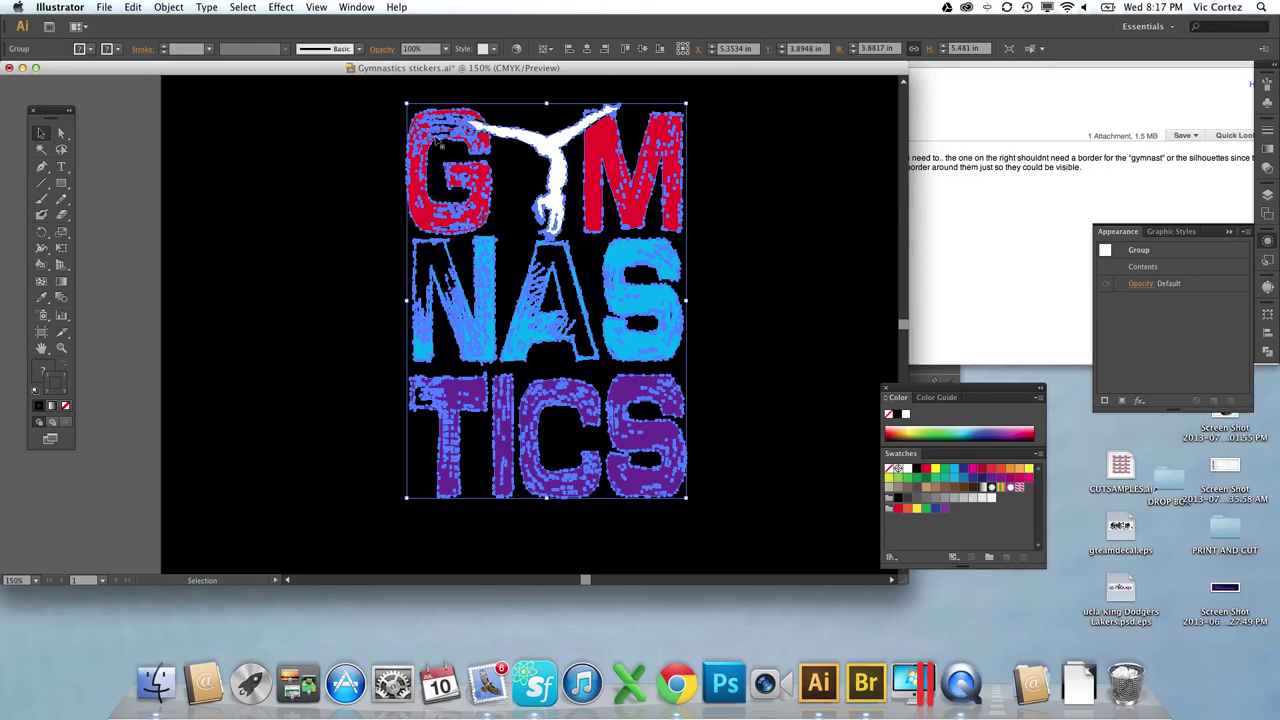
click(1245, 231)
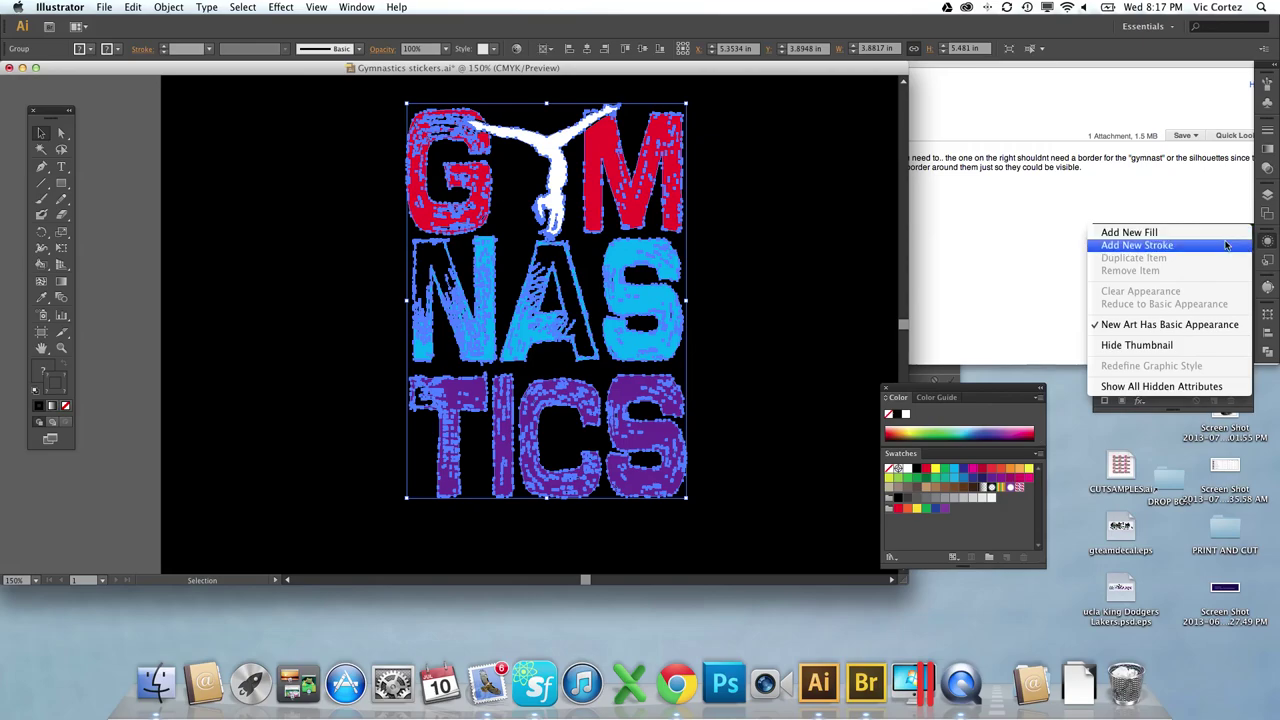
click(1226, 245)
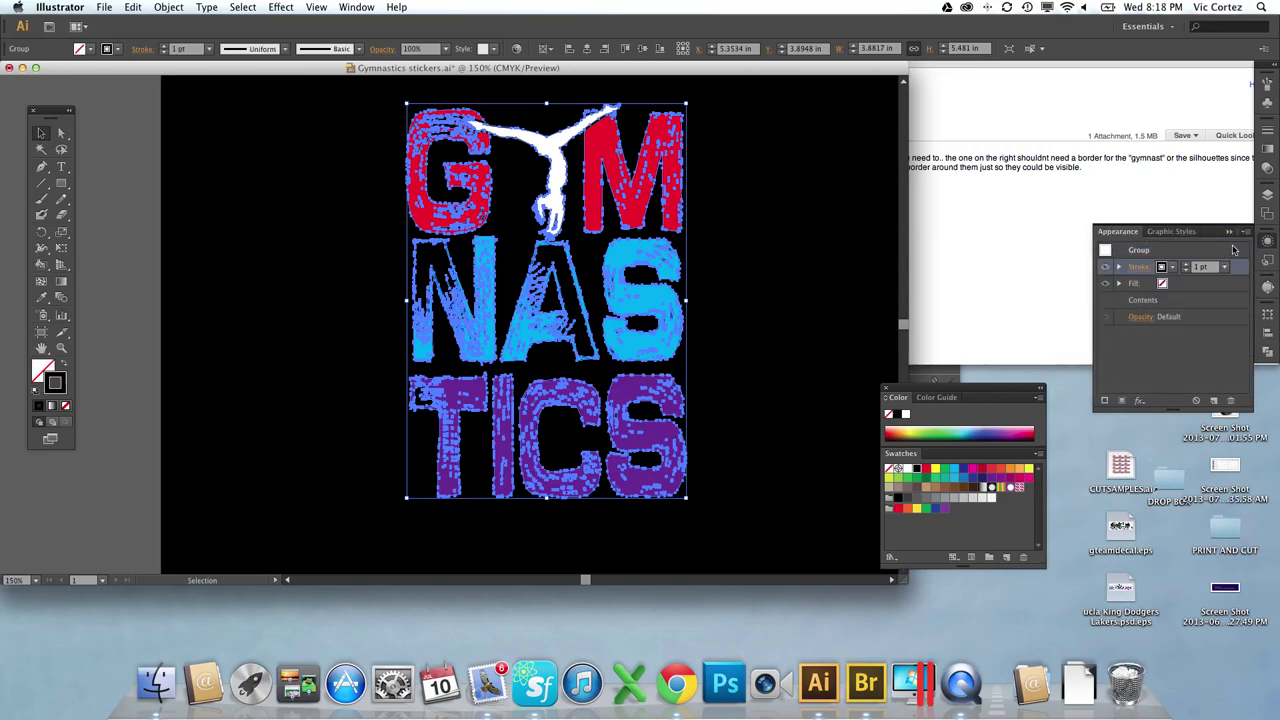
click(1173, 269)
click(1054, 291)
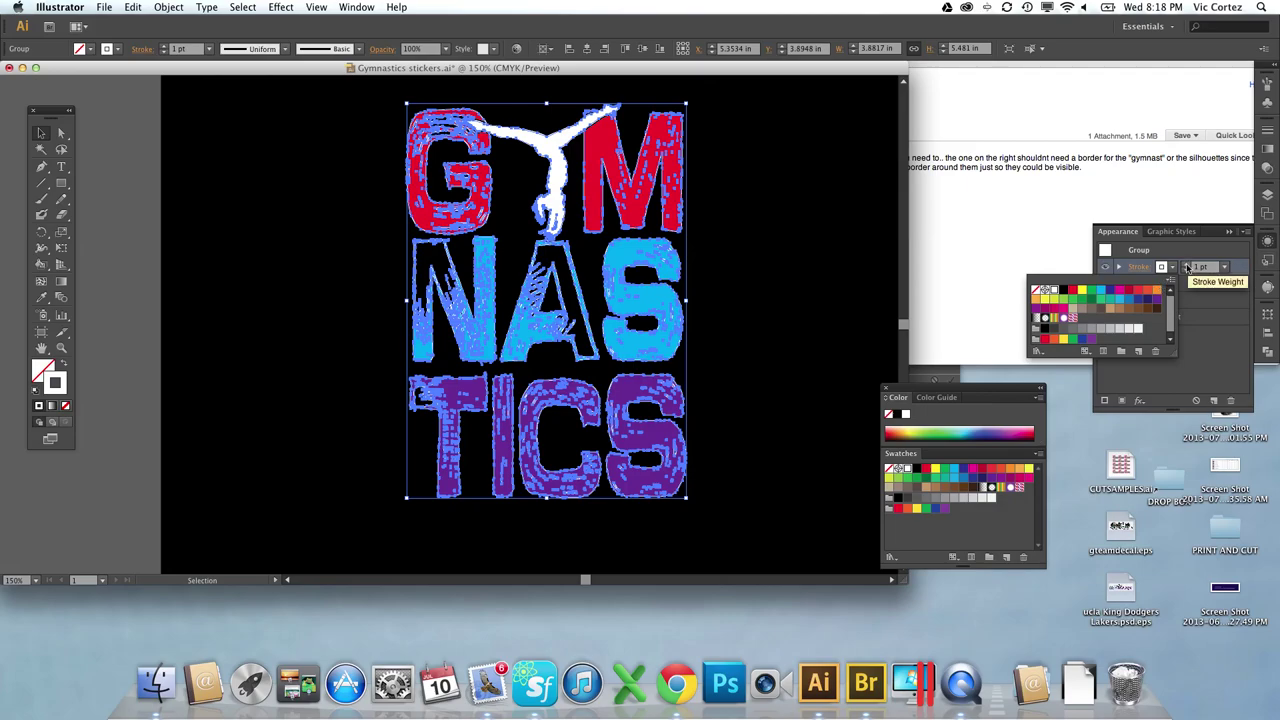
click(1190, 268)
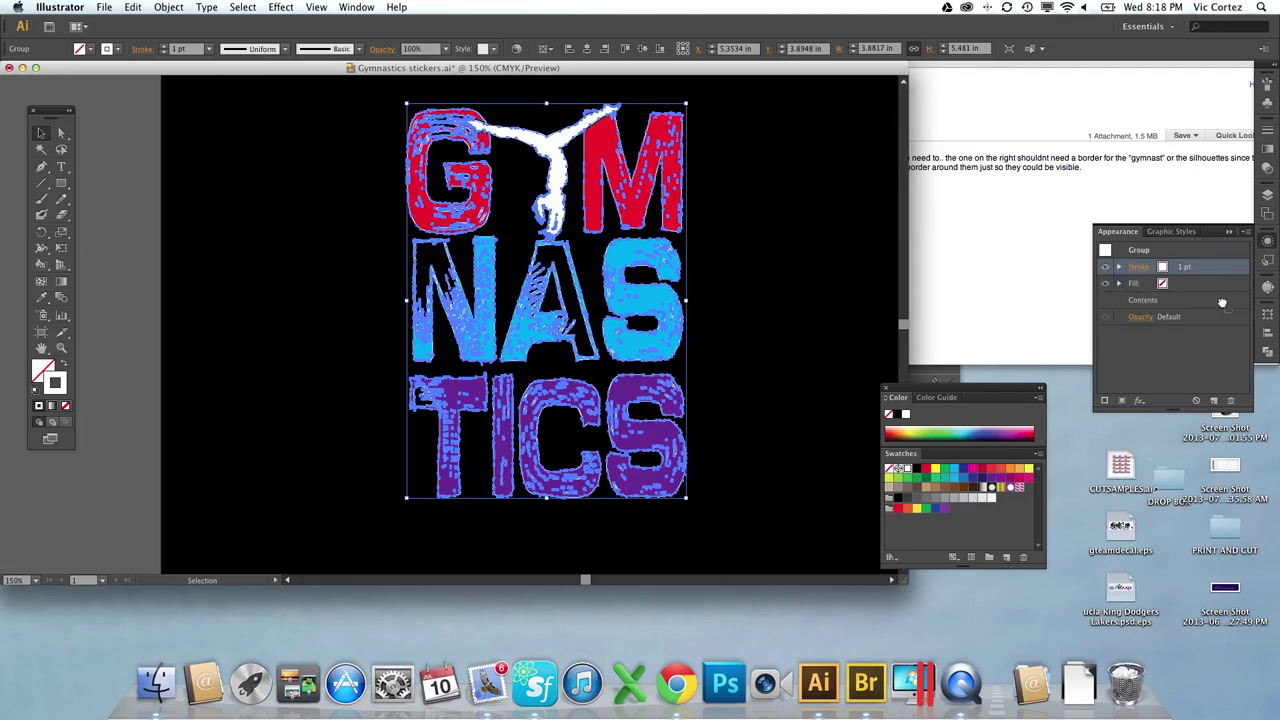
Move the white stroke behind the contents and make it 8 pt with round caps and corners.
drag(1213, 314, 1210, 306)
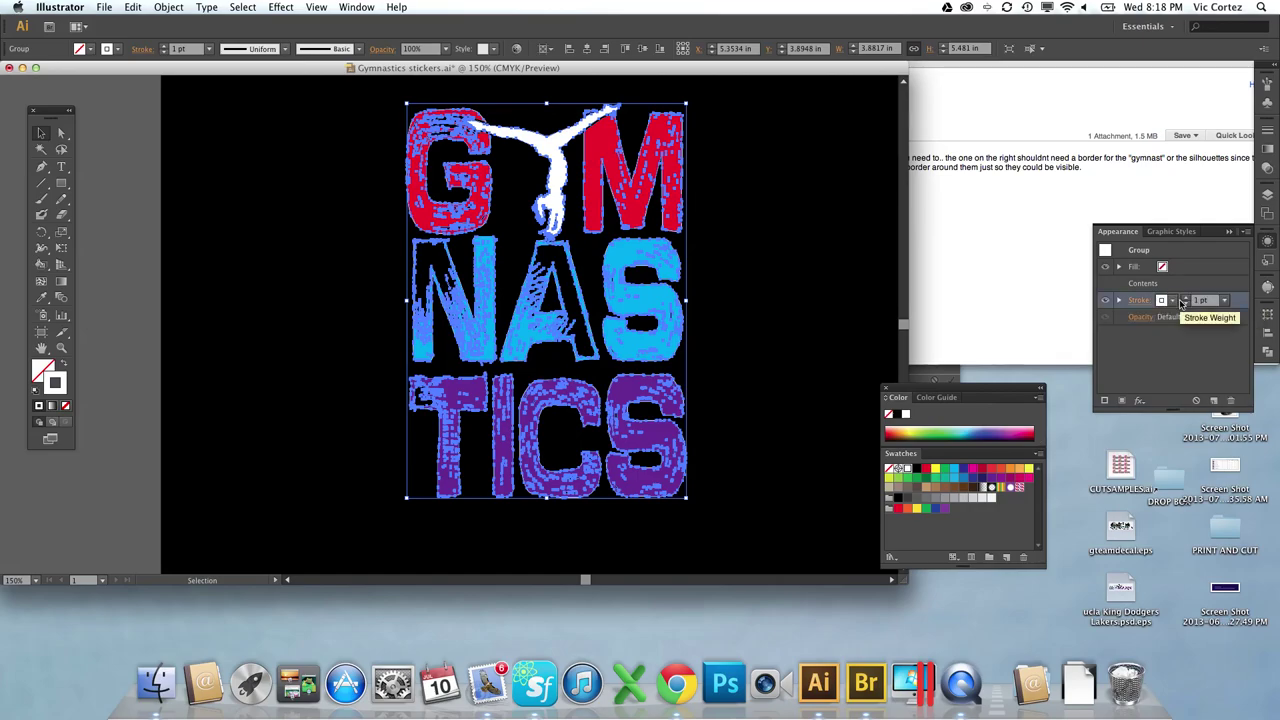
click(1186, 298)
click(1186, 298)
click(1186, 298)
click(1186, 298)
click(1186, 298)
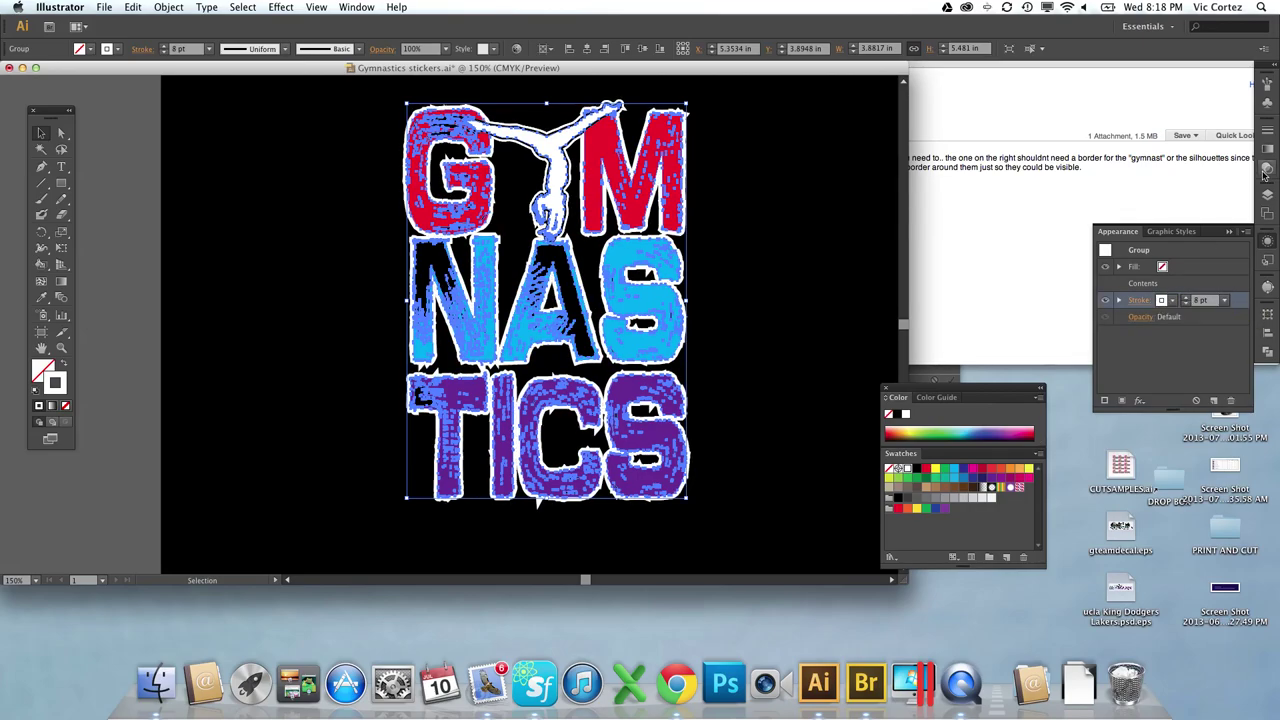
click(1138, 300)
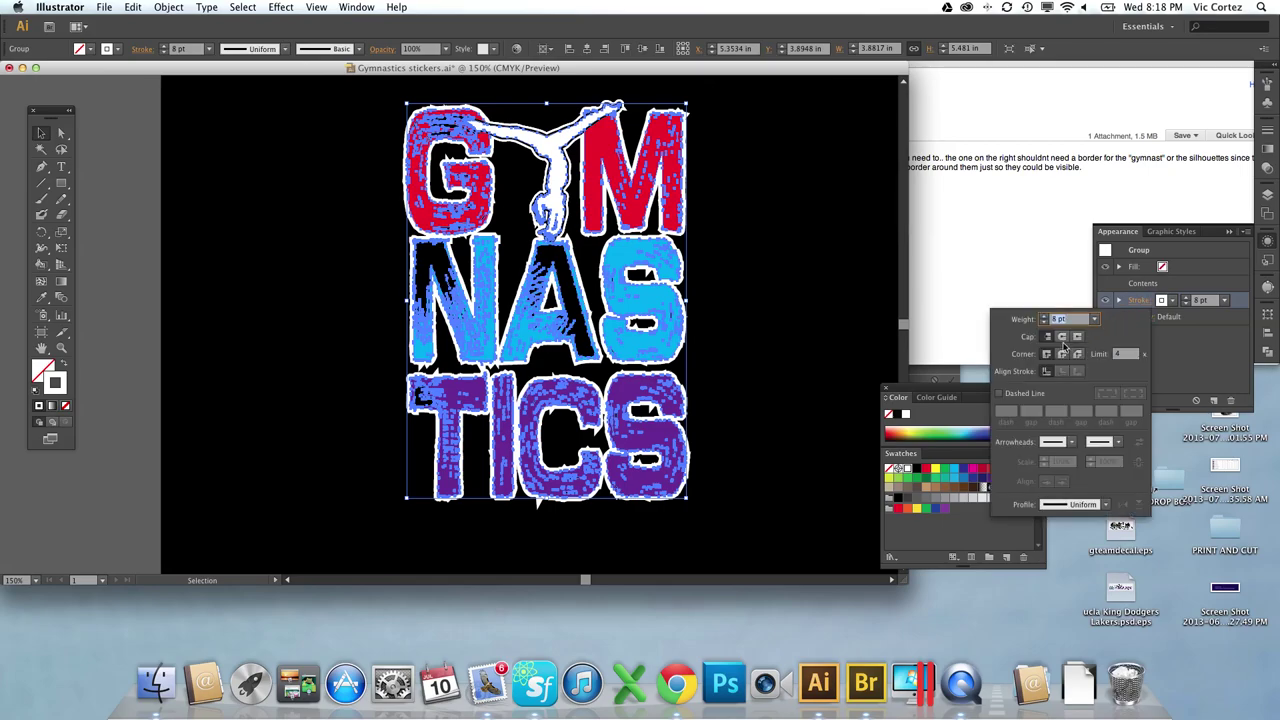
click(1062, 337)
click(1062, 354)
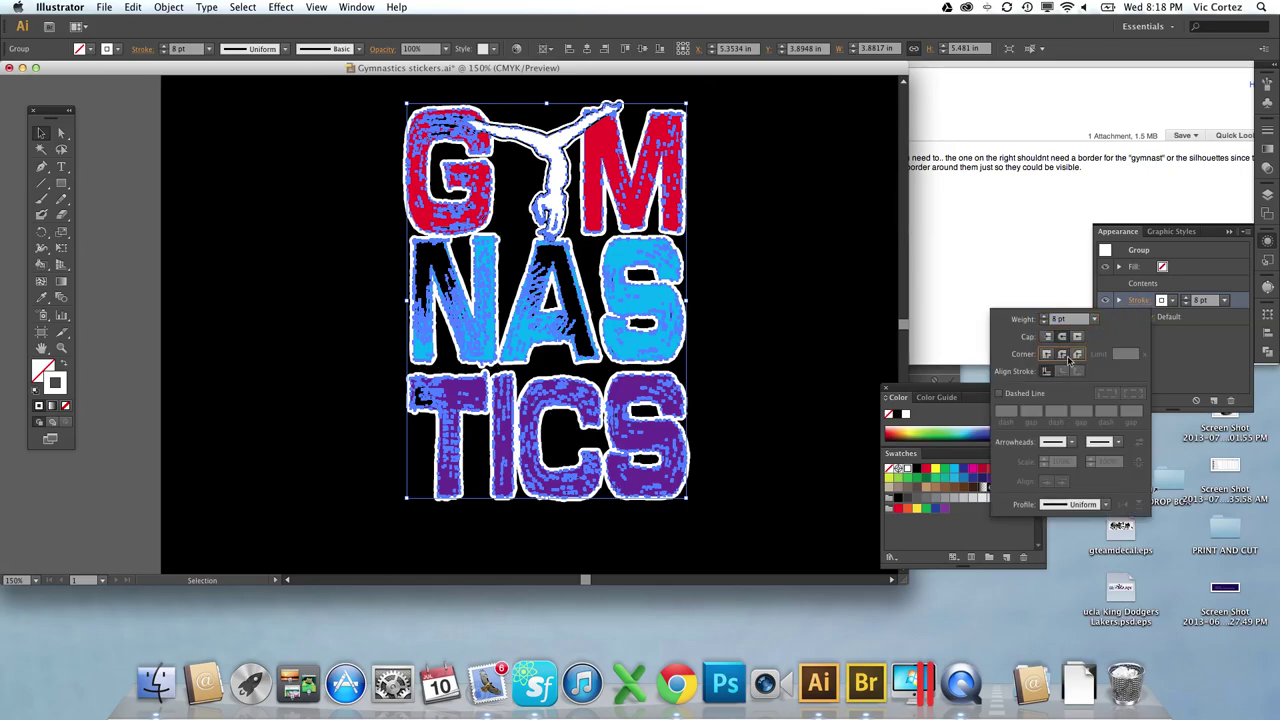
click(763, 291)
click(717, 300)
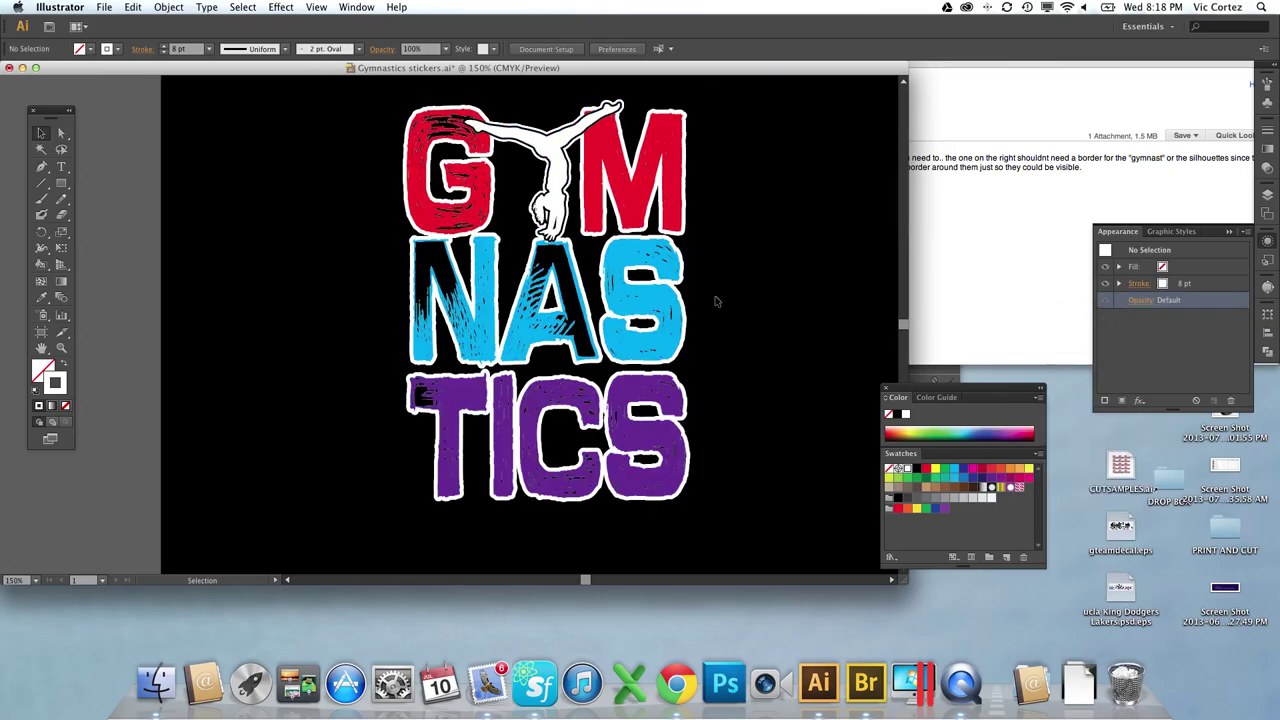
Thin the group's white outline to 7 pt and deselect to preview it.
click(655, 315)
click(1189, 306)
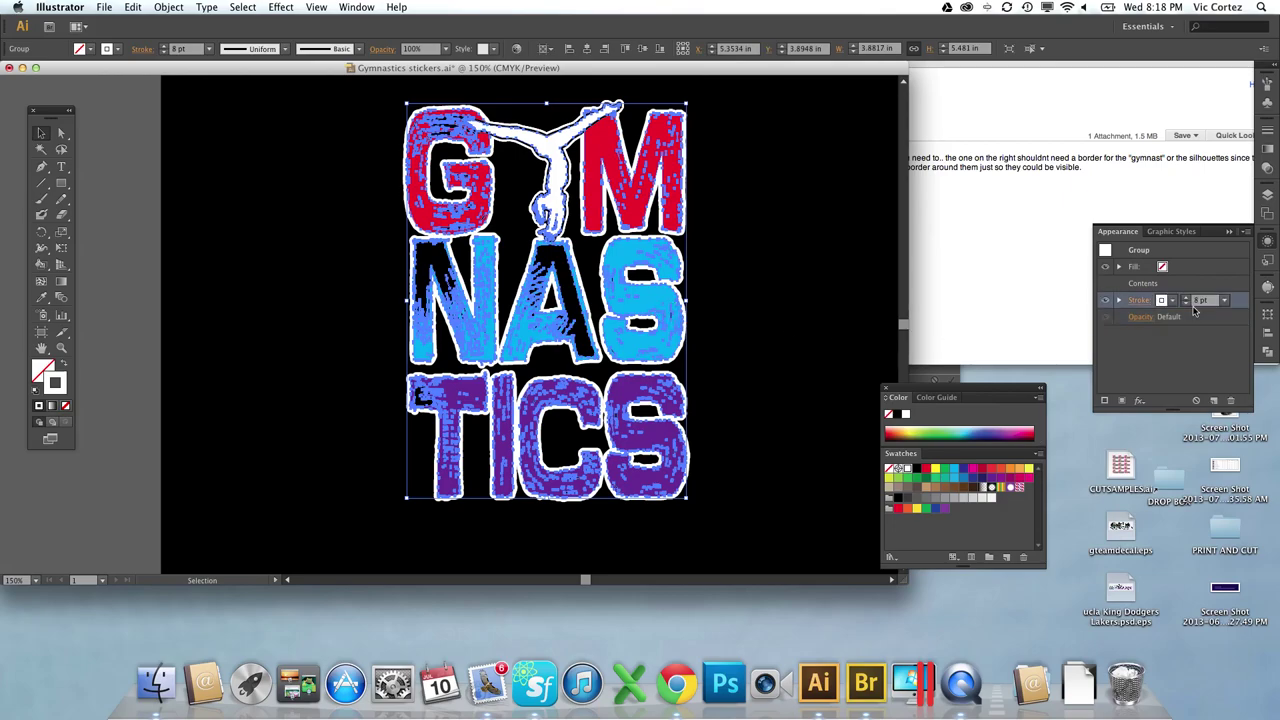
click(1186, 305)
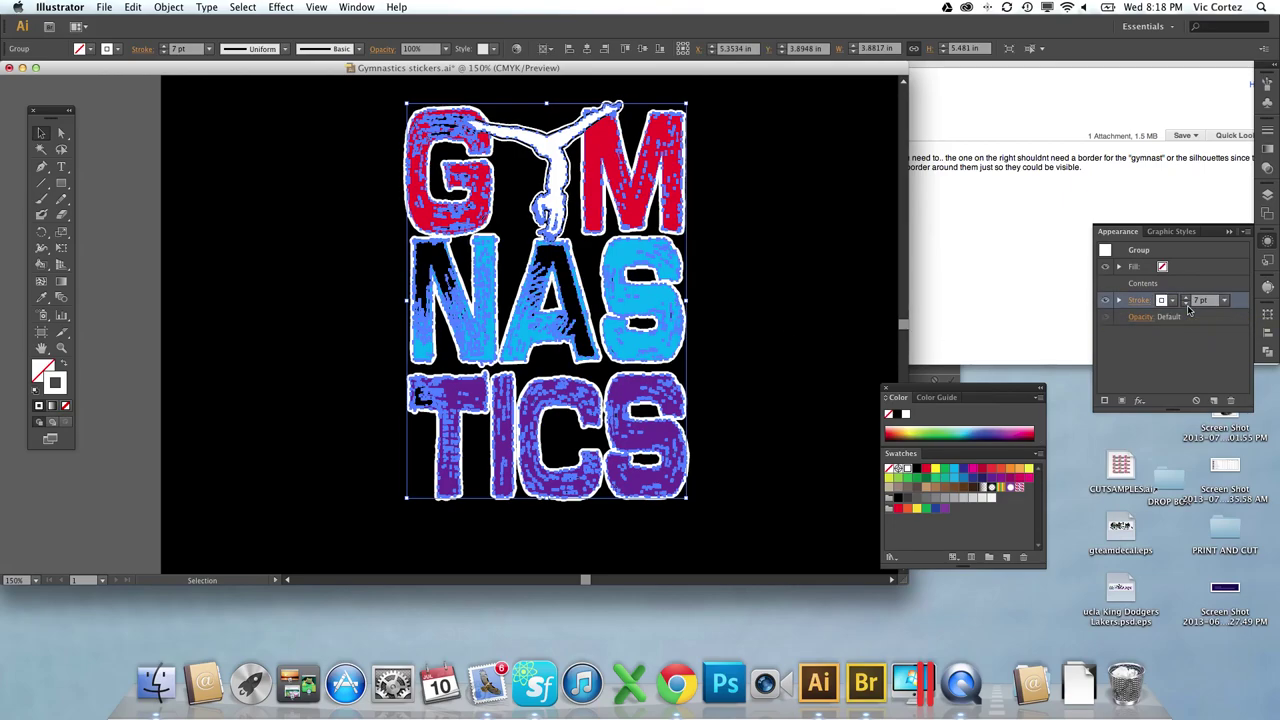
click(785, 265)
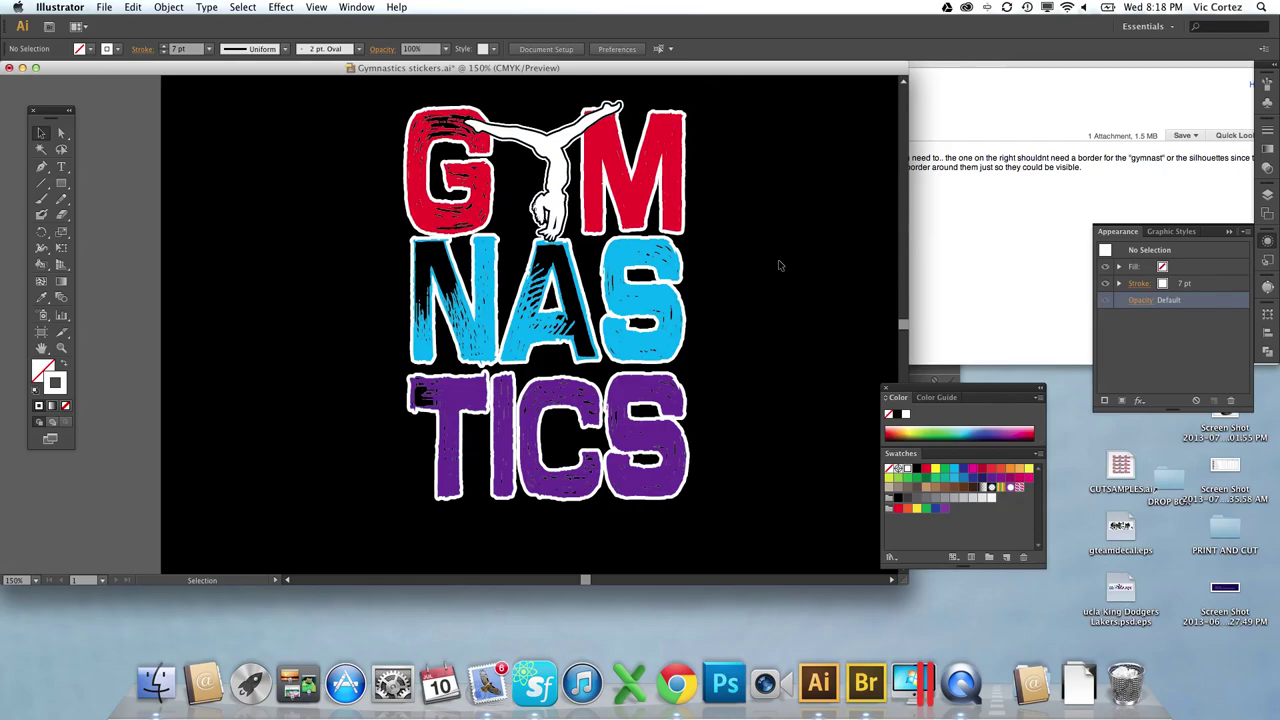
click(578, 305)
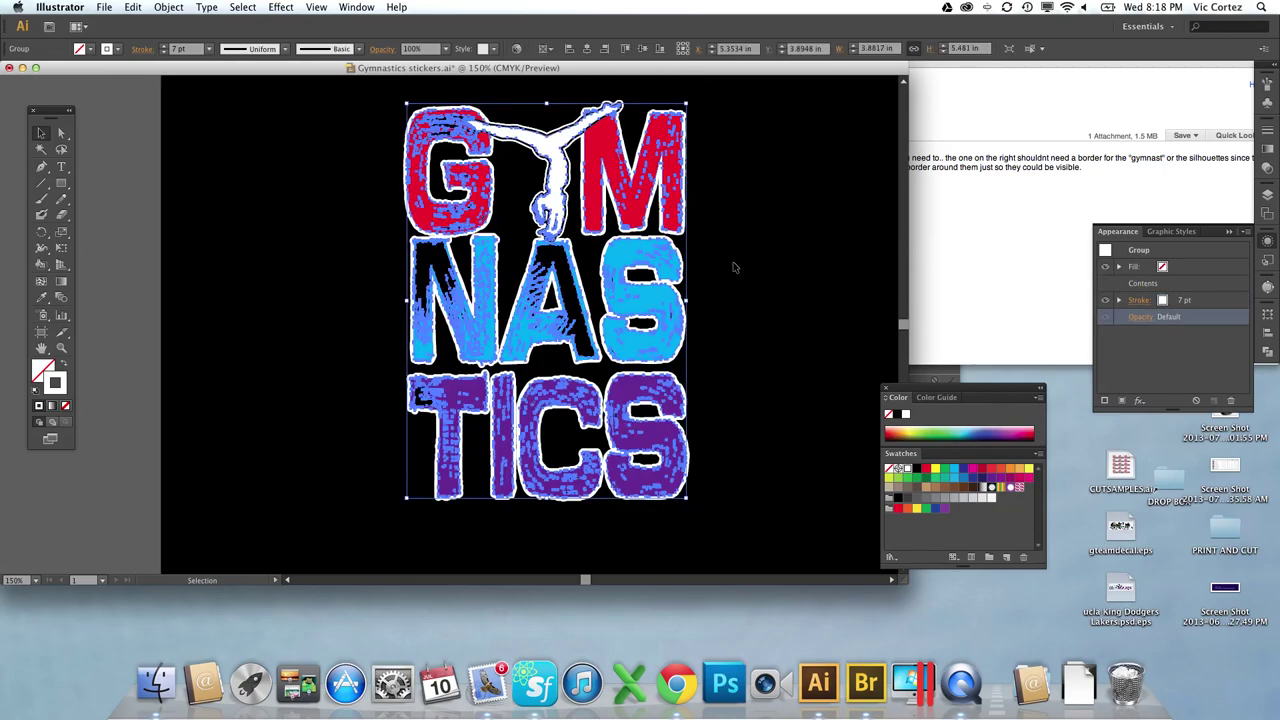
click(716, 237)
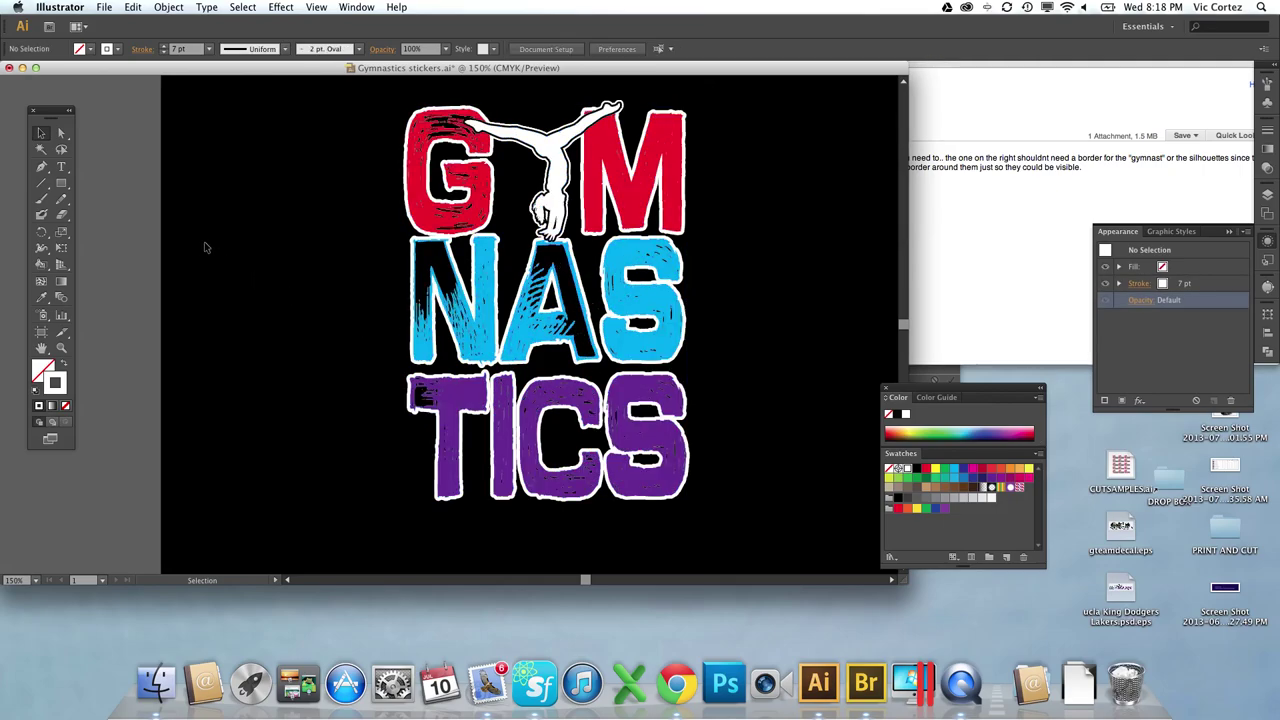
Step into and out of the nested groups, then ungroup the whole artwork.
double_click(412, 180)
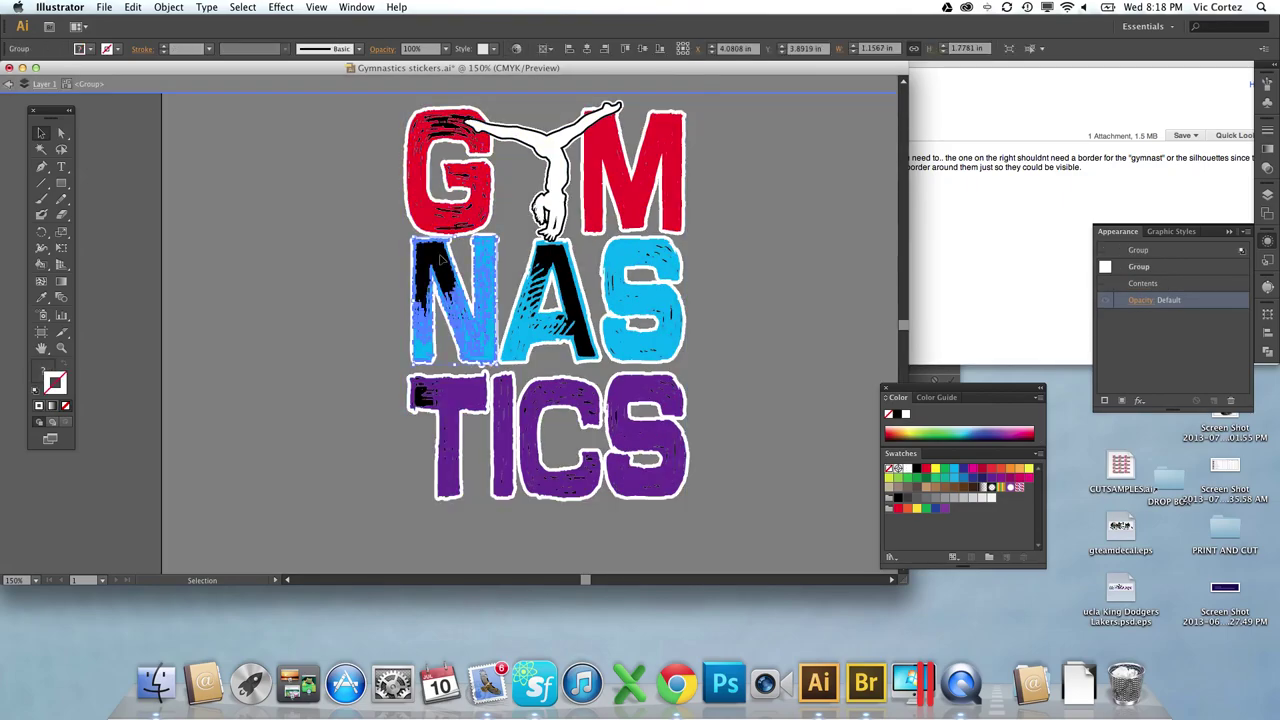
double_click(441, 270)
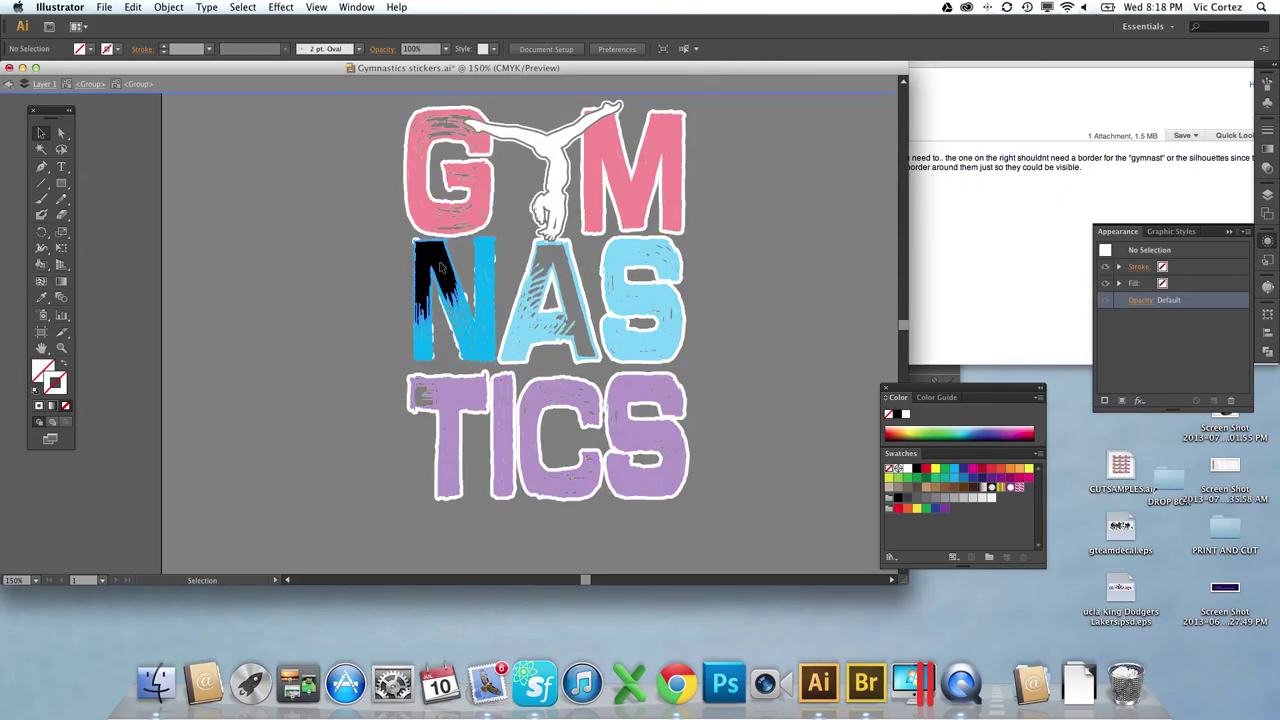
click(313, 248)
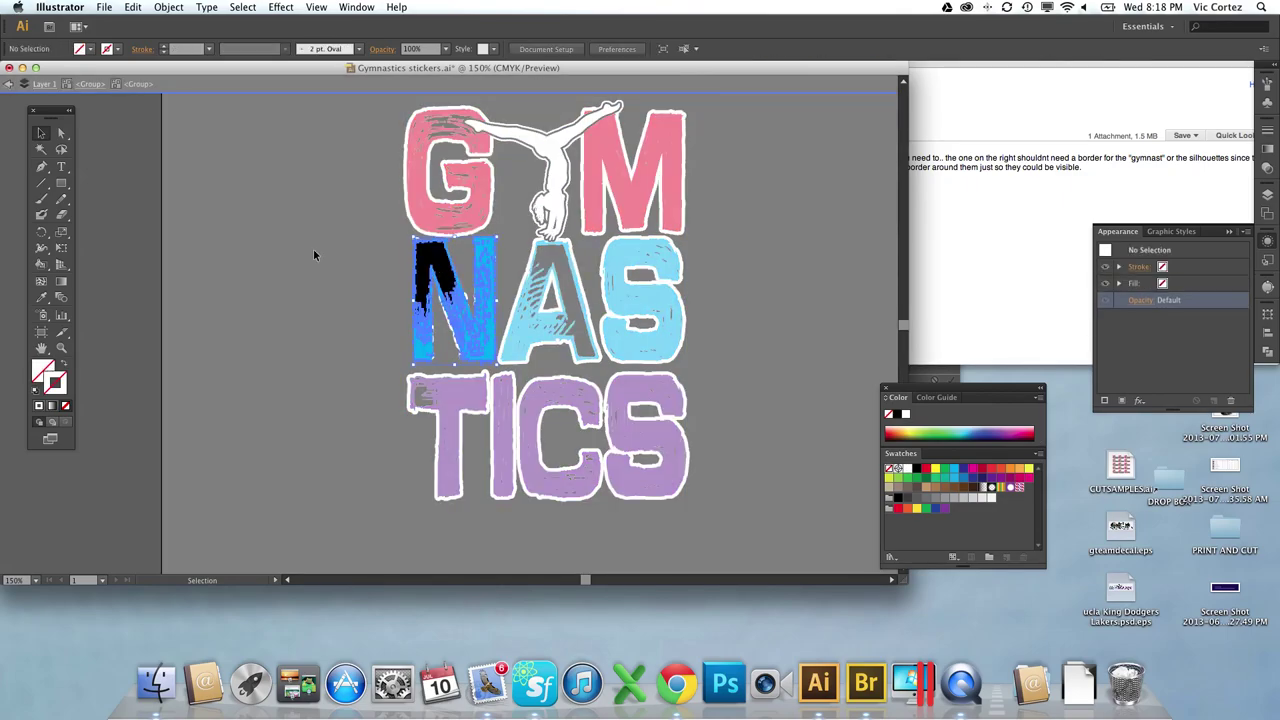
click(10, 88)
click(10, 88)
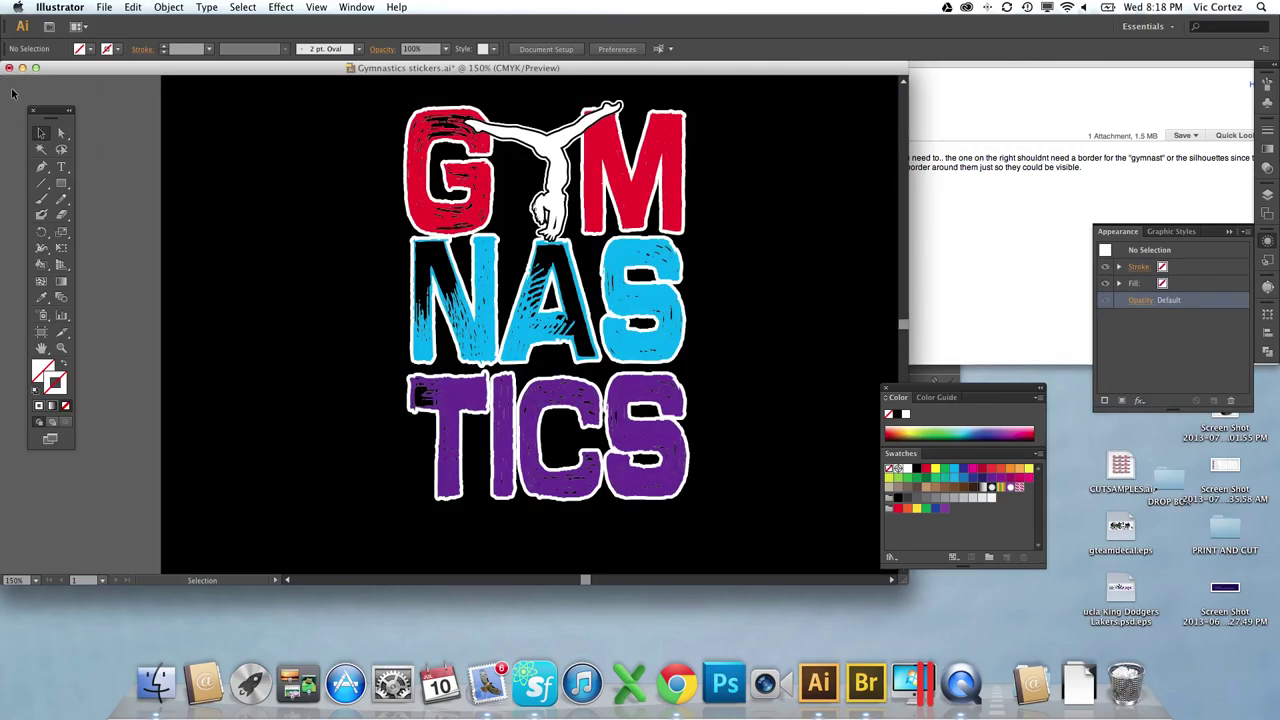
click(440, 228)
right_click(440, 228)
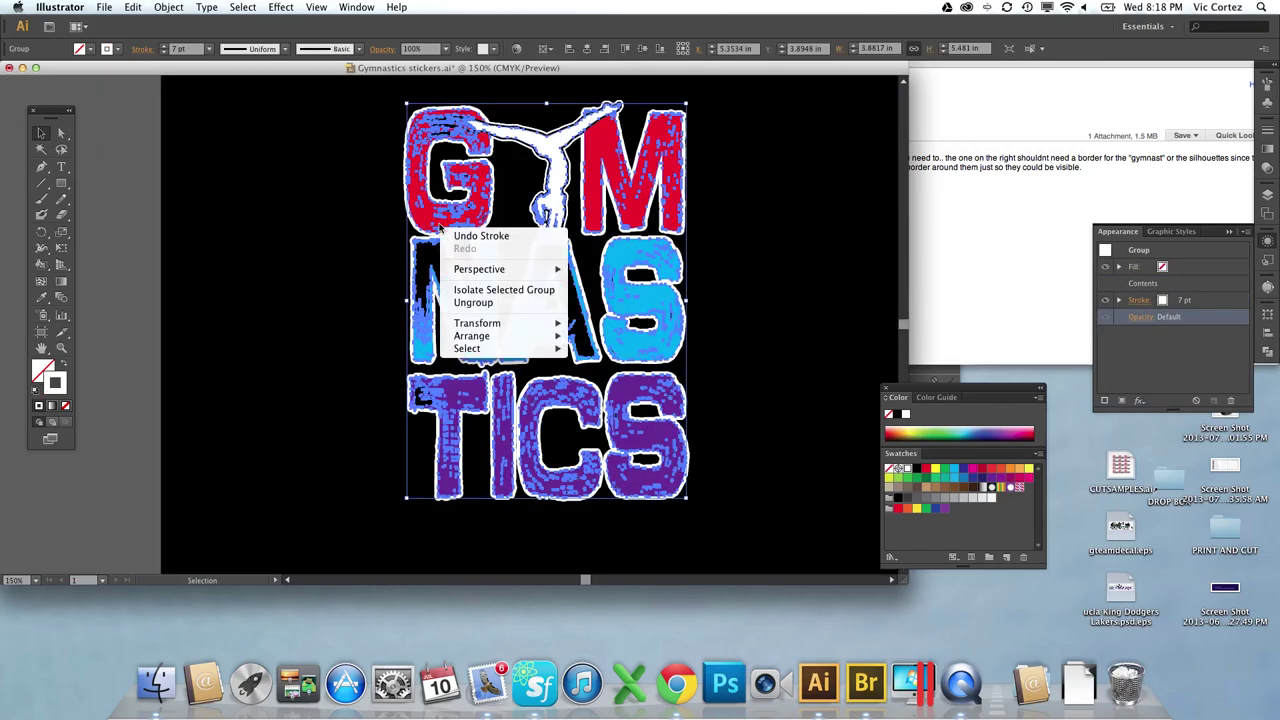
click(473, 302)
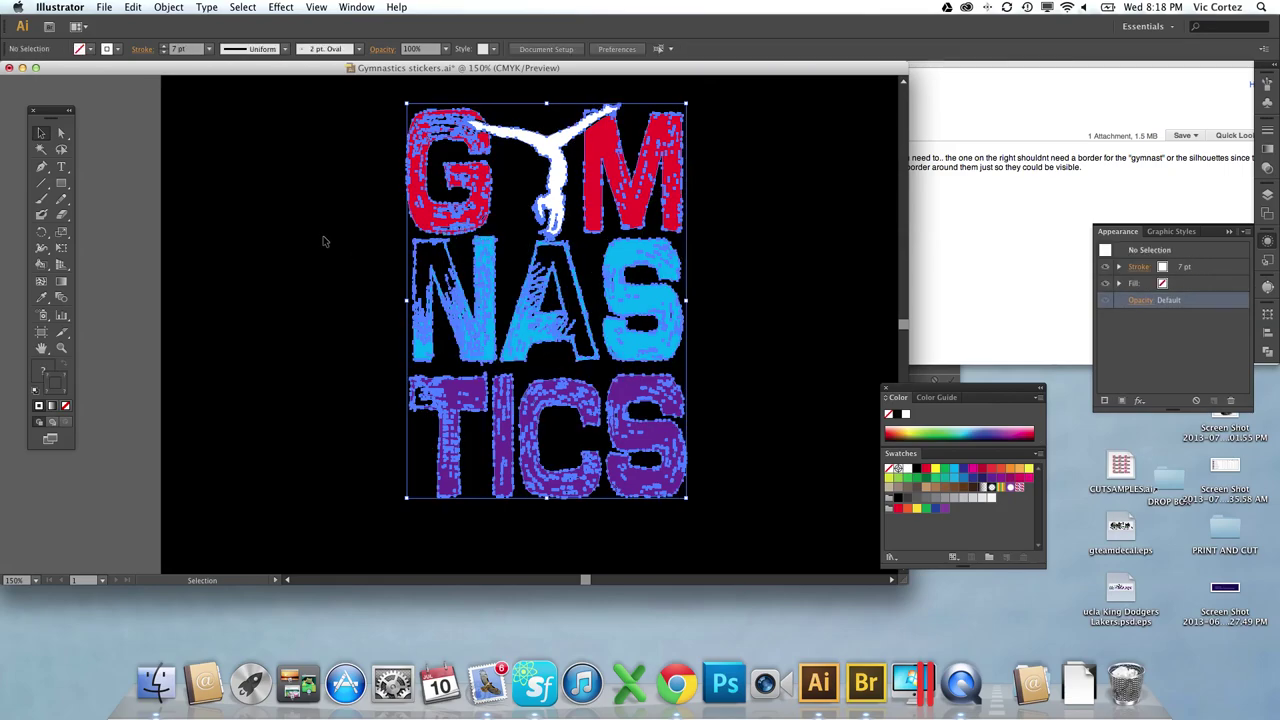
click(322, 240)
Enter the N letter group, shift it left, and undo the move.
click(424, 258)
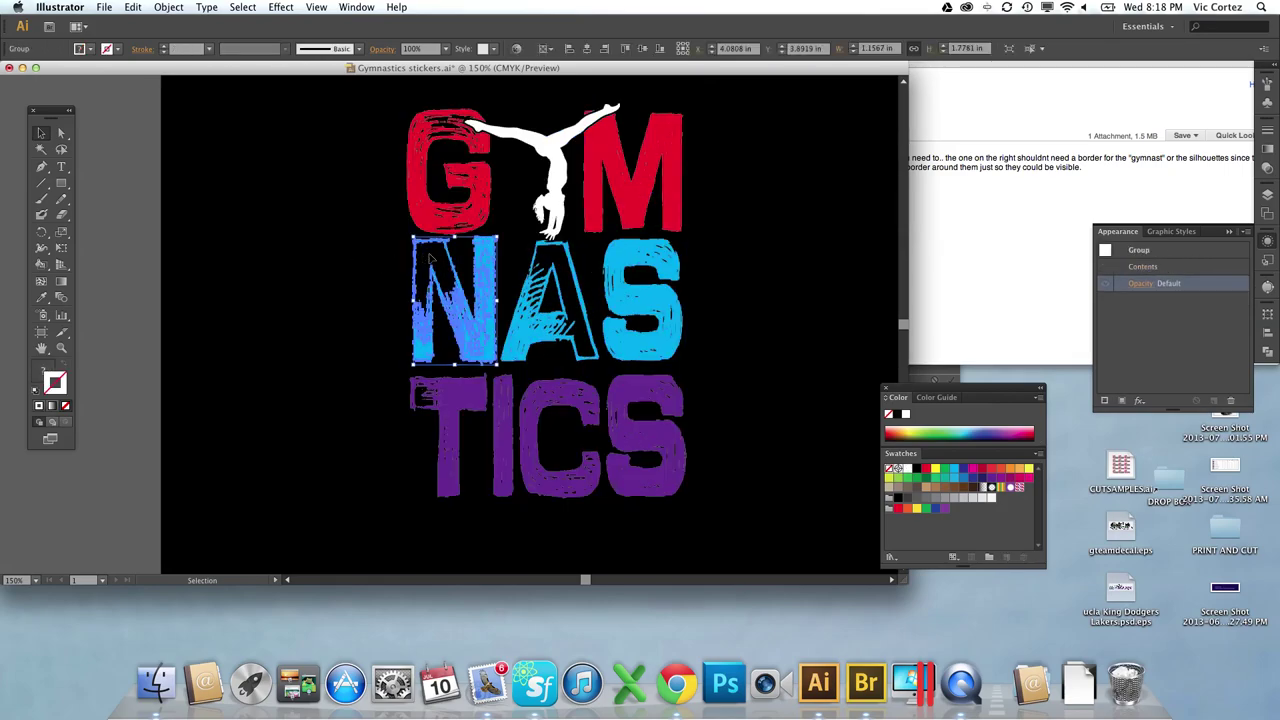
double_click(430, 258)
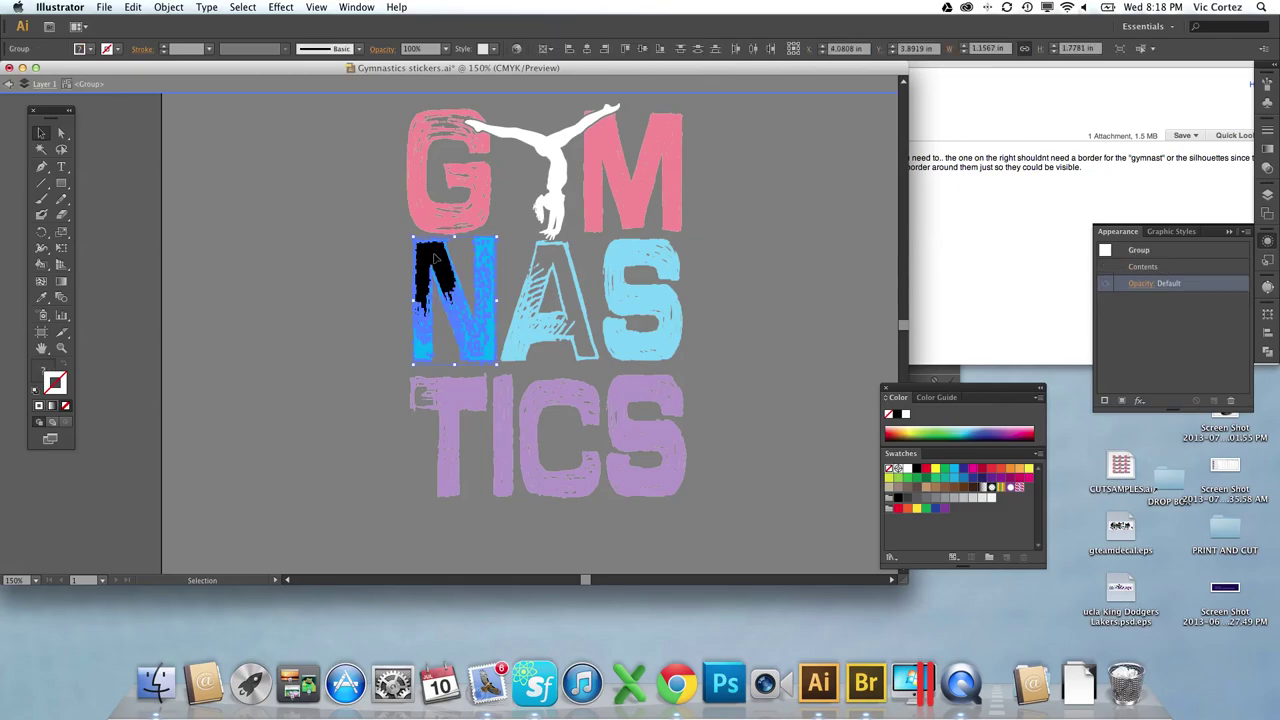
drag(436, 258, 380, 245)
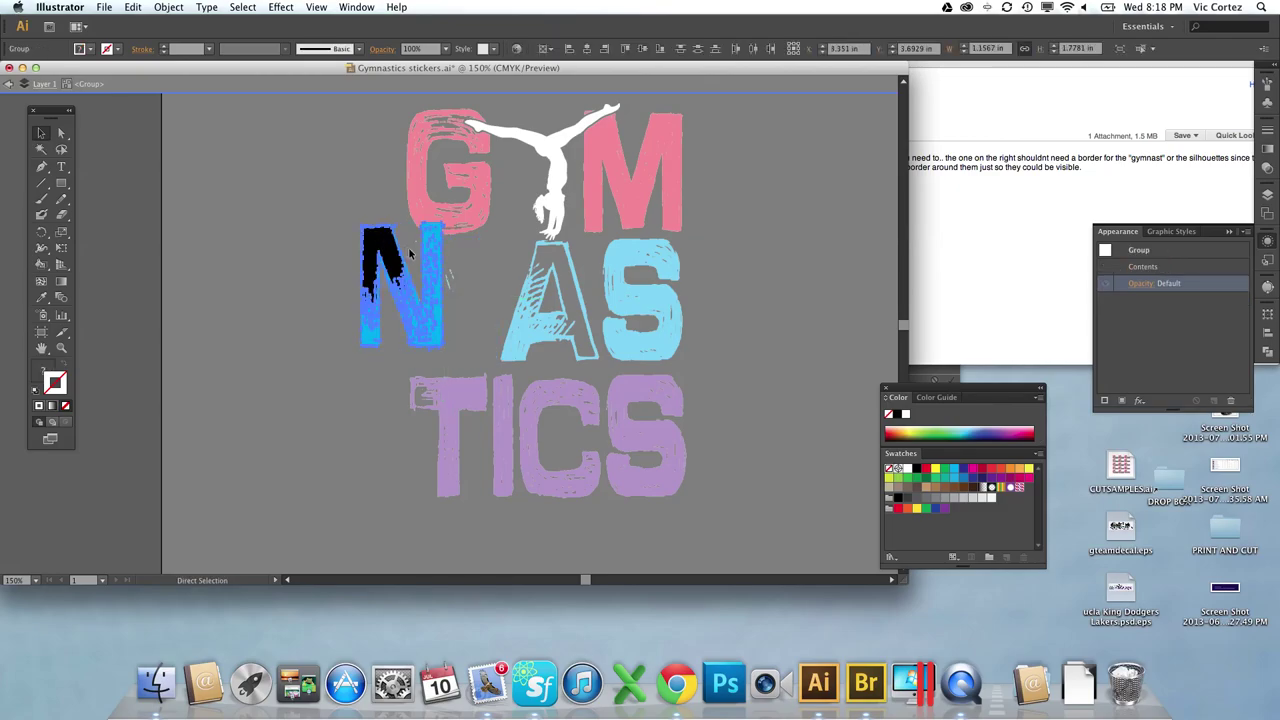
key(super+z)
click(12, 84)
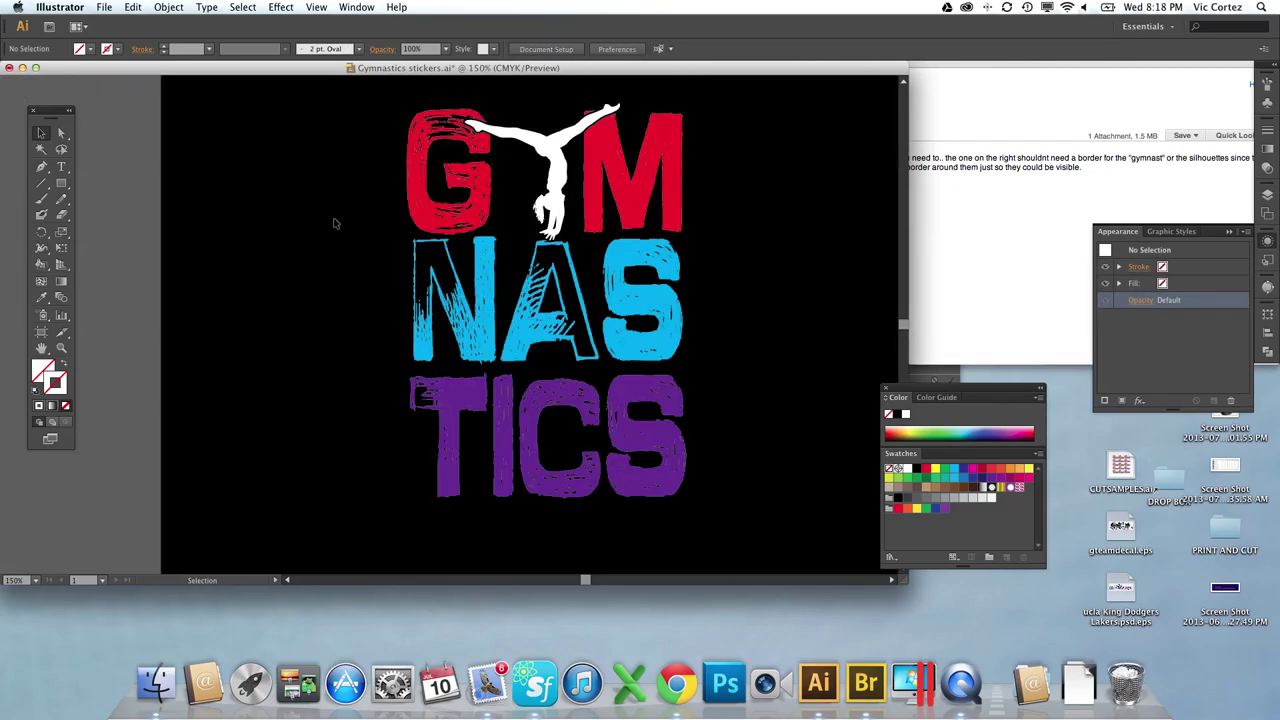
Select every black-filled detail via Same Fill Color, fill them white, then marquee-select everything.
click(61, 132)
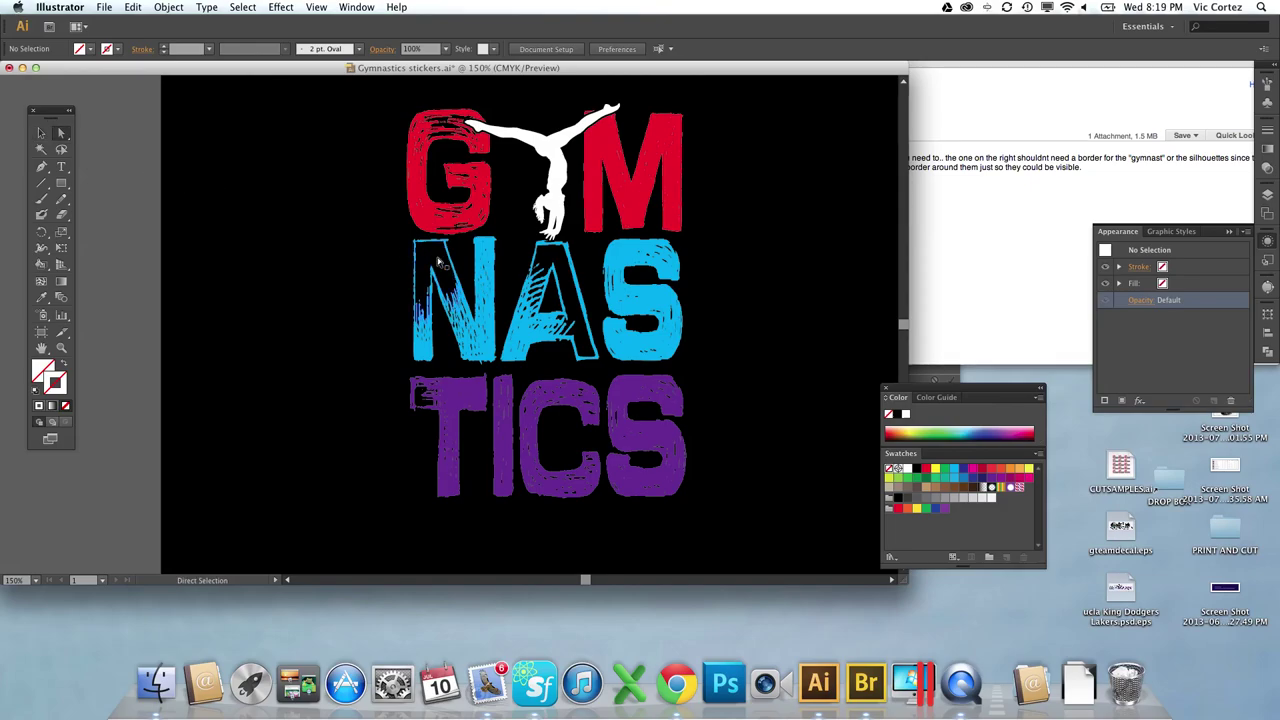
click(434, 266)
click(242, 8)
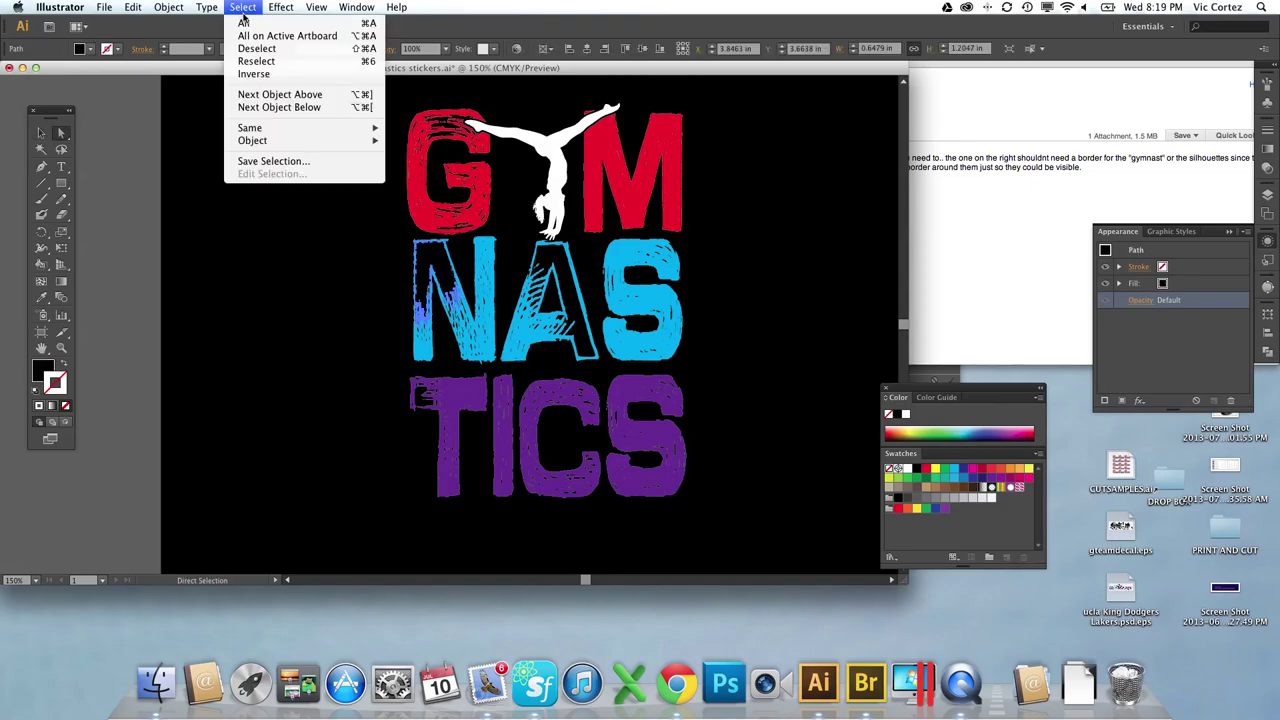
mouse_move(335, 130)
click(436, 179)
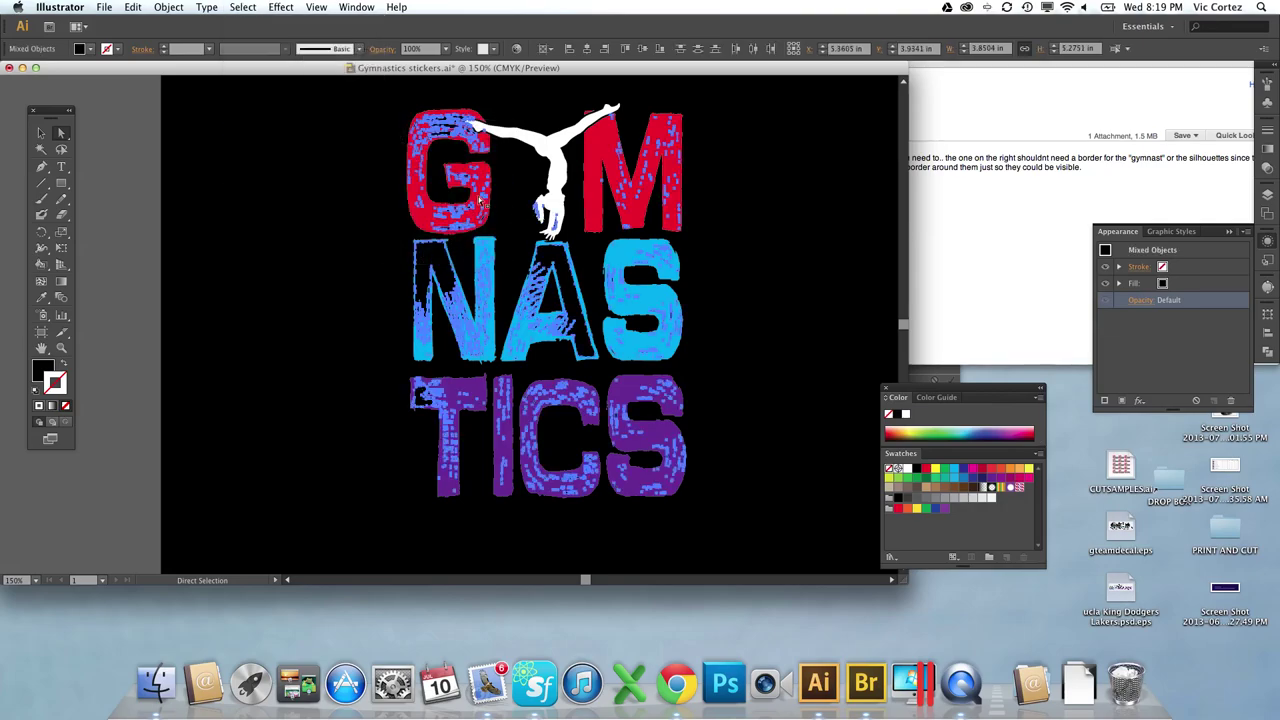
click(43, 370)
click(906, 414)
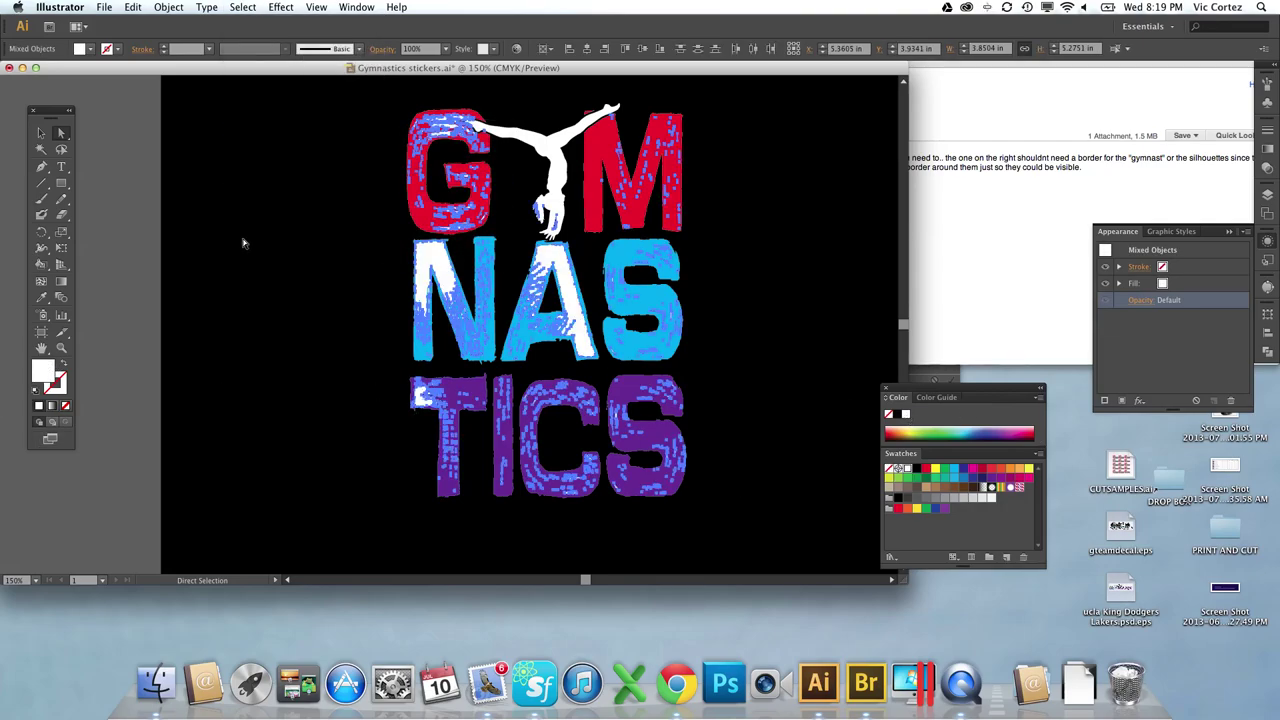
click(41, 133)
click(211, 153)
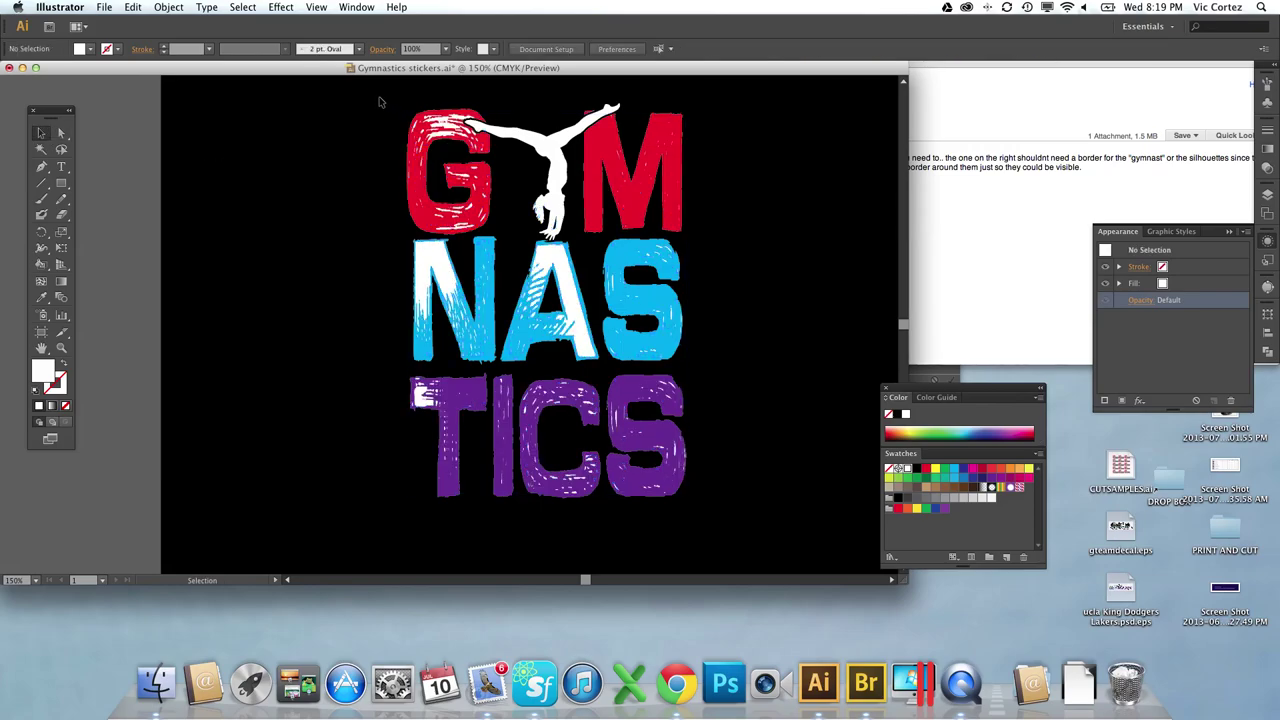
key(a)
drag(371, 104, 778, 526)
Regroup the artwork and add a new white stroke to the group.
key(v)
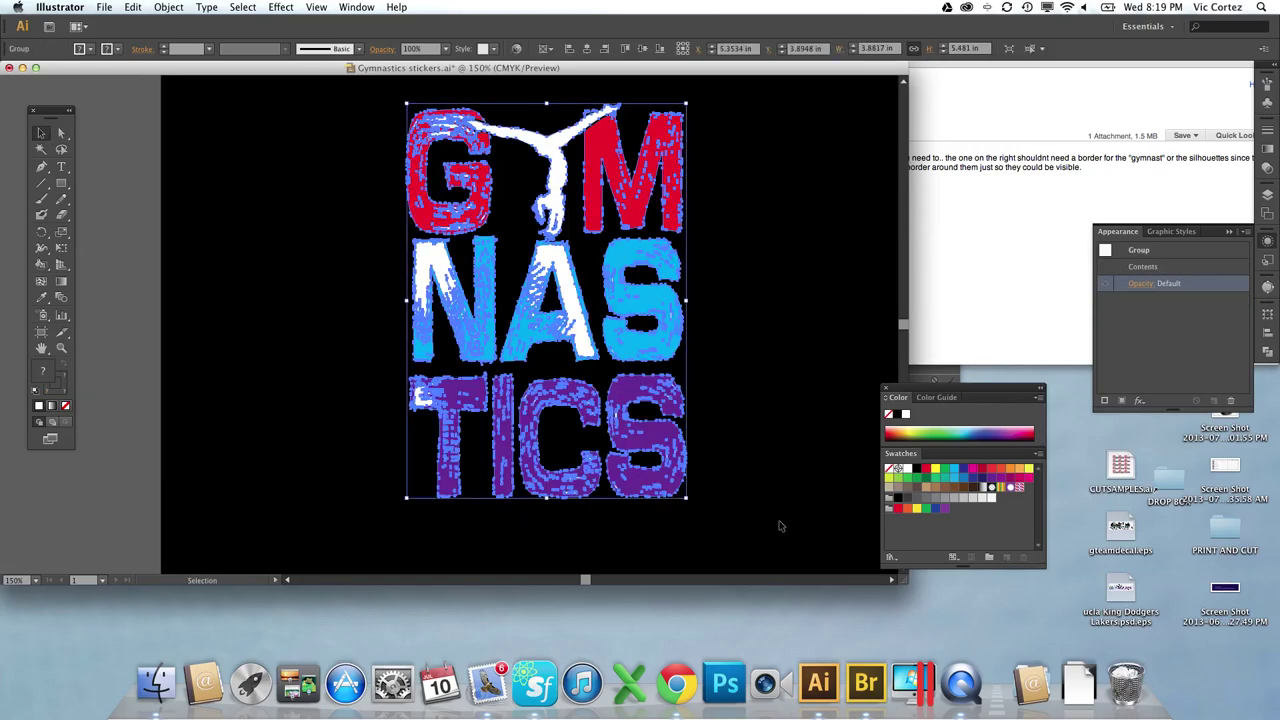
click(1243, 232)
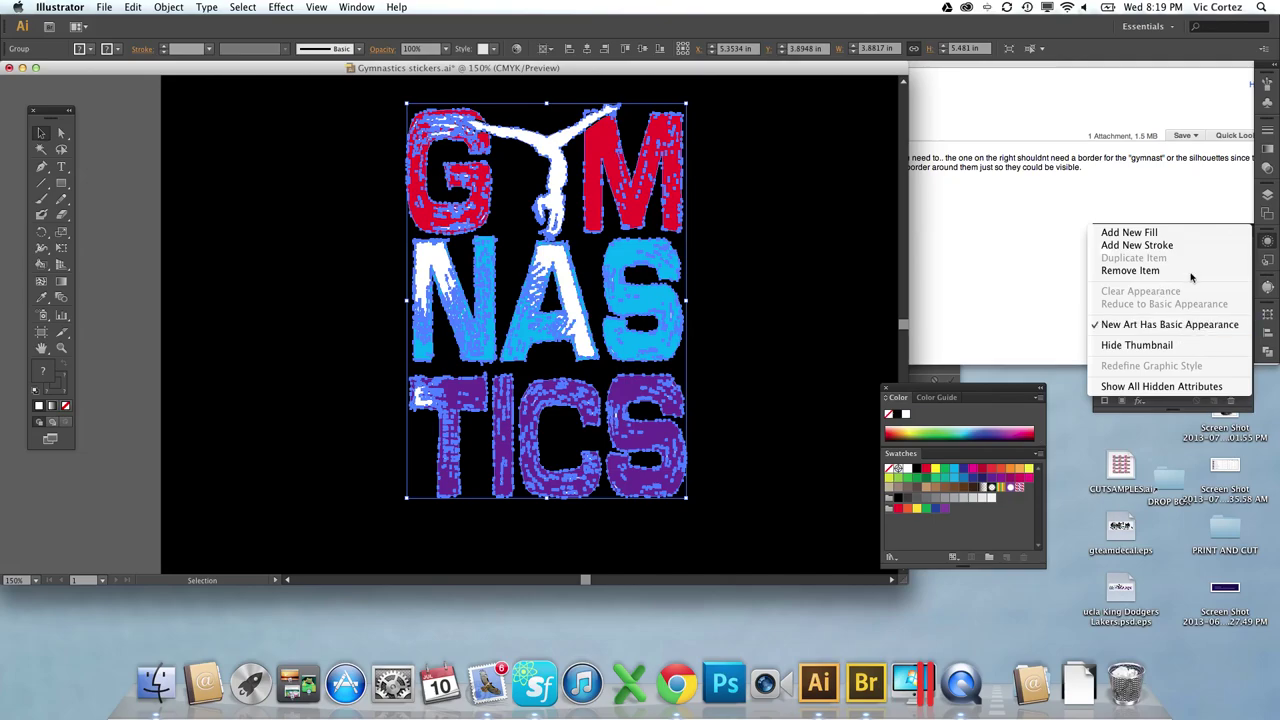
click(1208, 245)
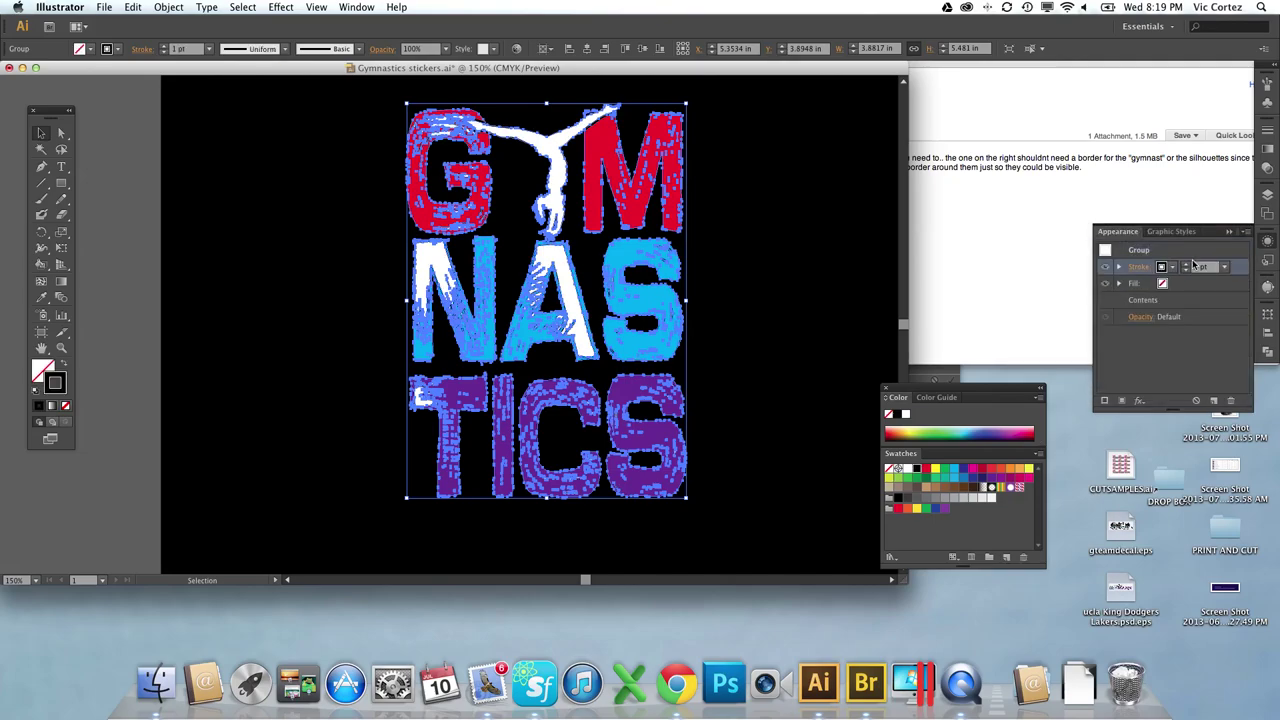
click(1168, 267)
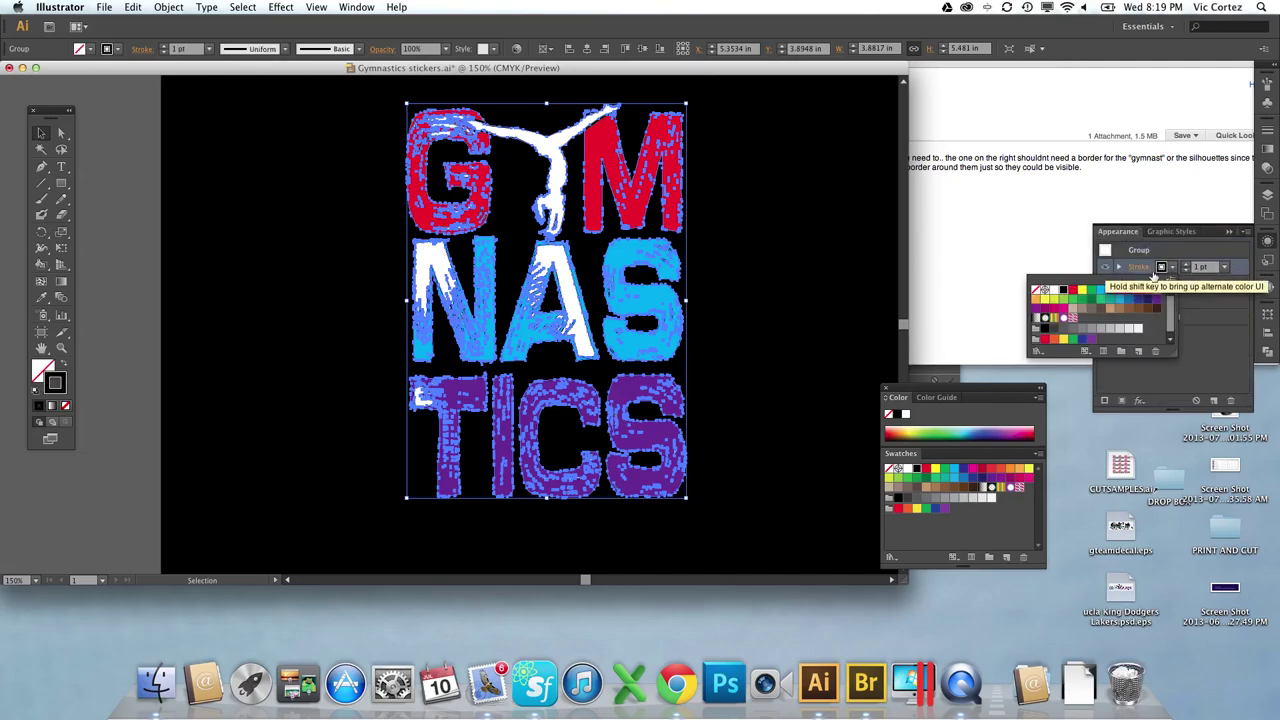
click(1055, 292)
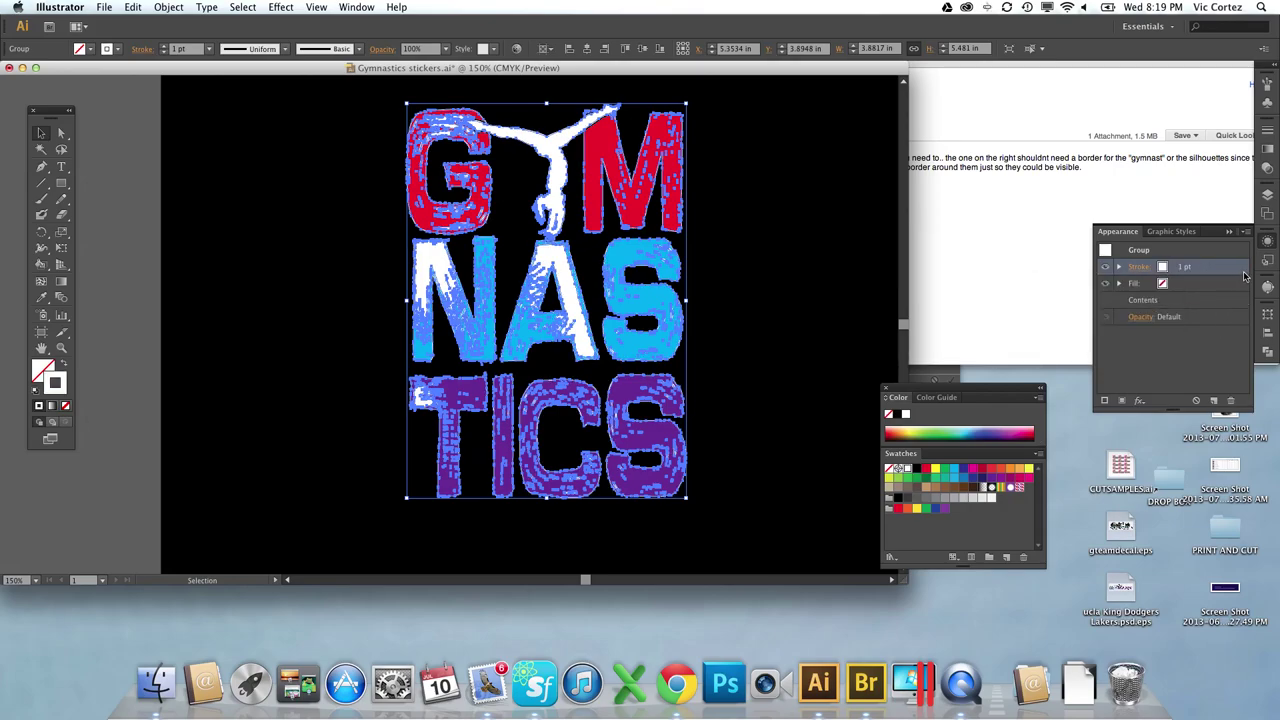
Place the white stroke below Contents at 6 pt with a rounded corner join.
drag(1245, 276, 1220, 306)
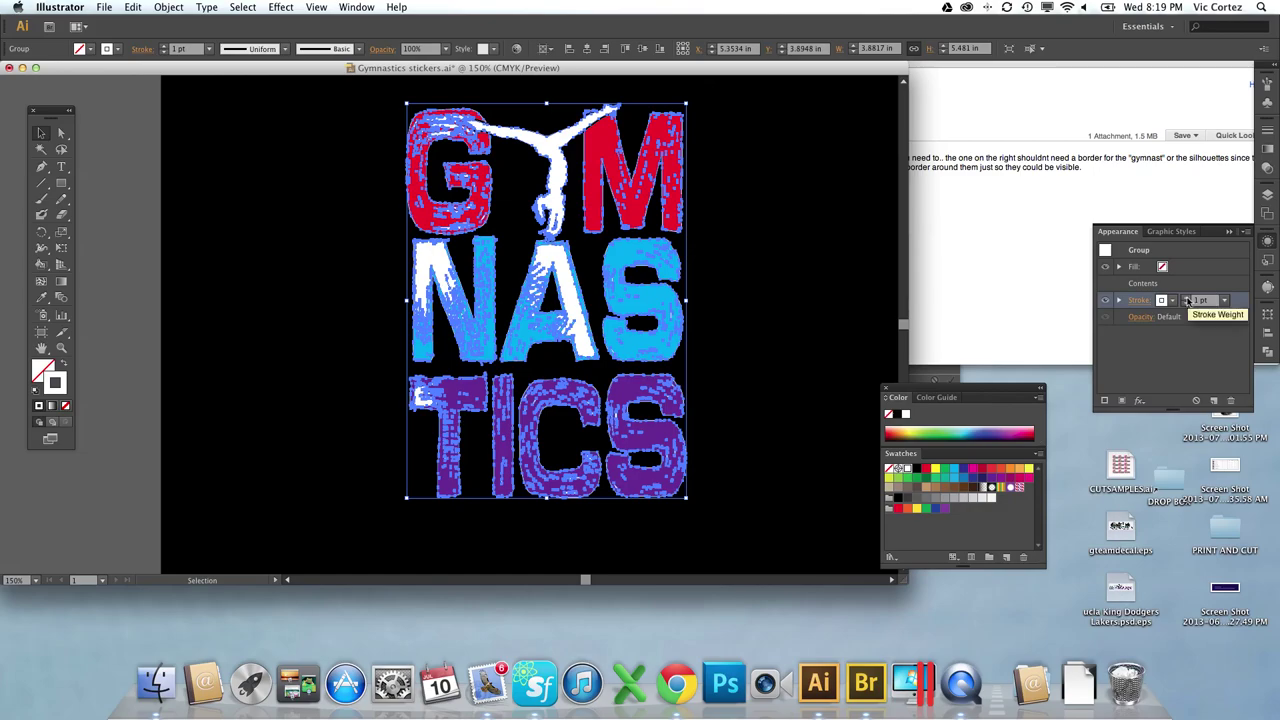
click(1186, 298)
click(1186, 298)
click(1186, 298)
click(1186, 298)
click(1186, 298)
click(1149, 303)
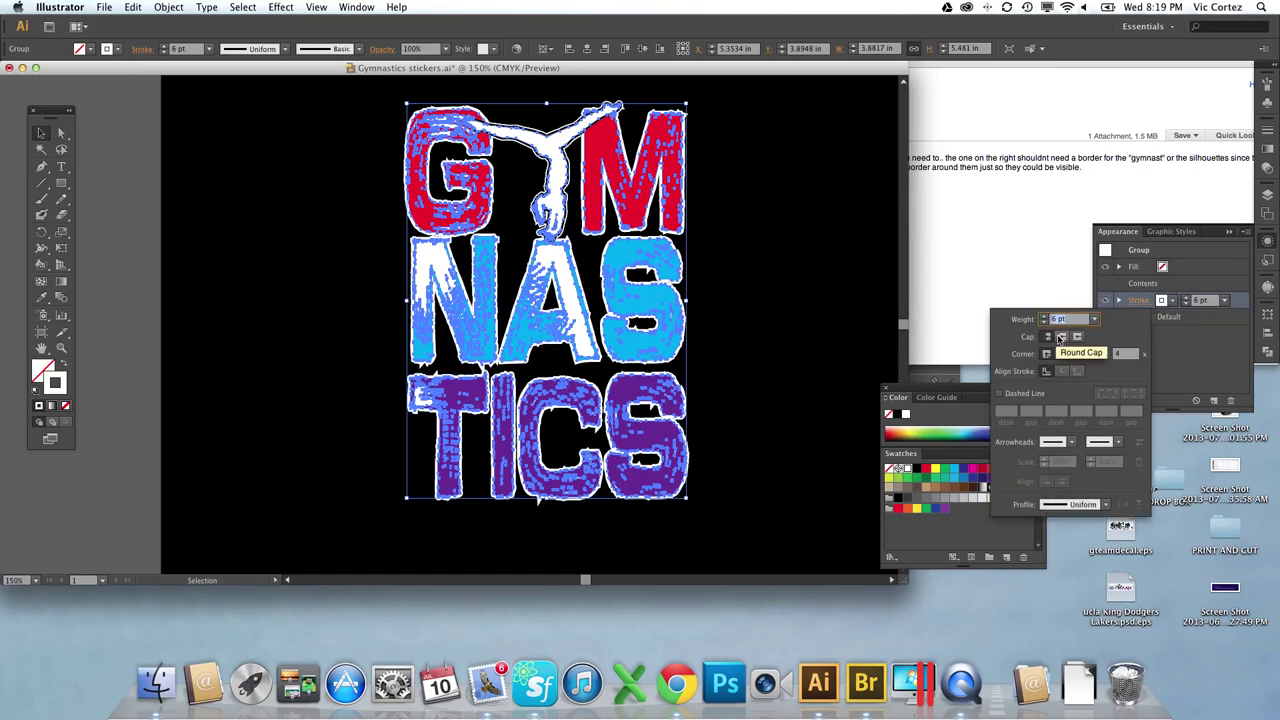
click(1063, 354)
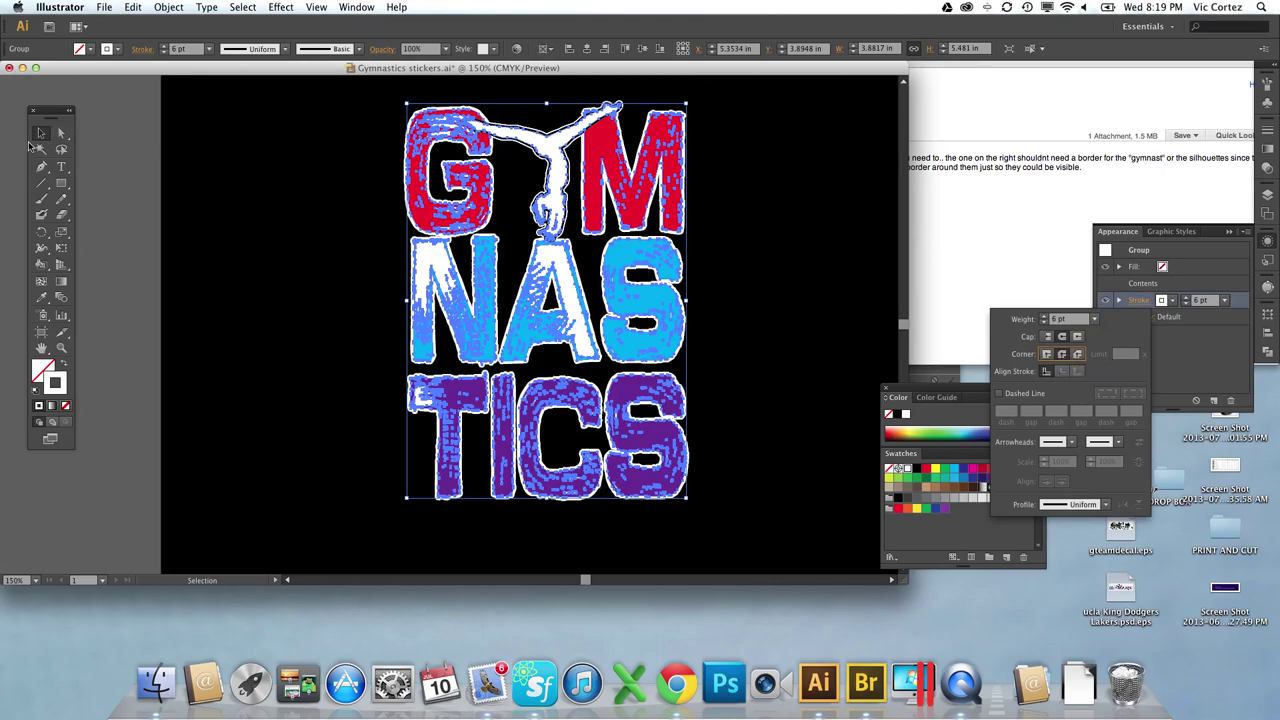
click(323, 171)
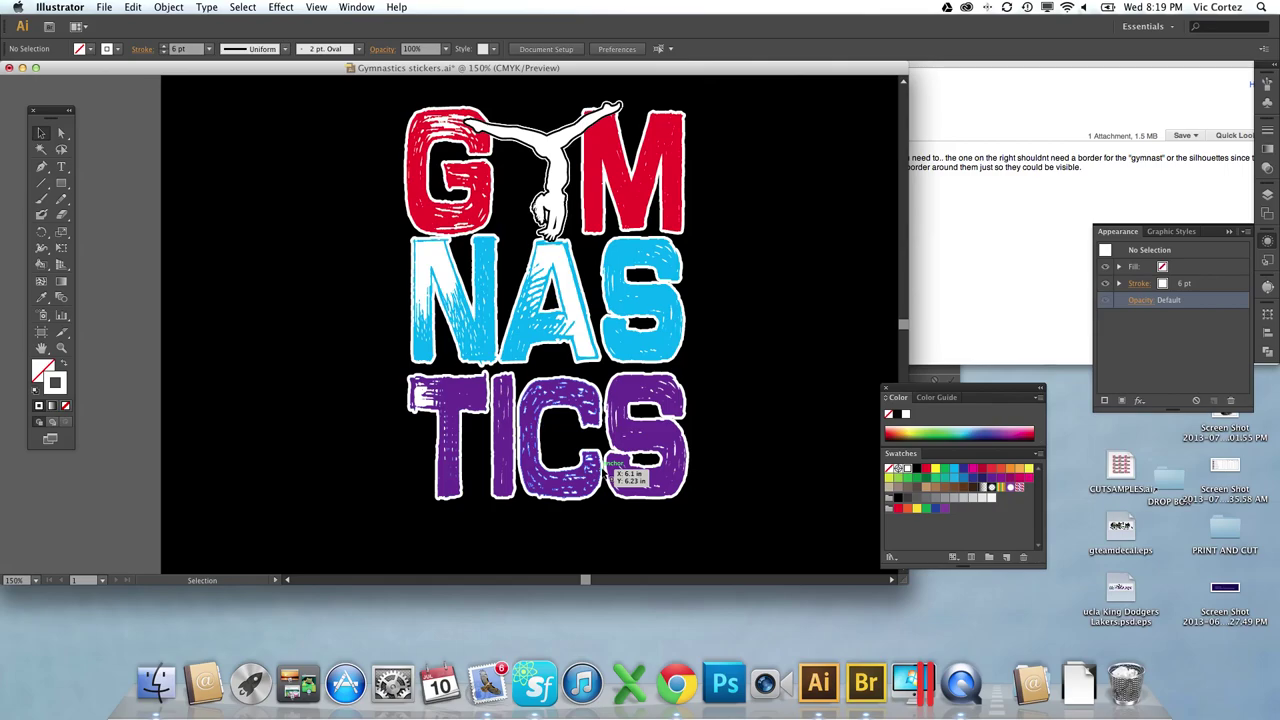
Make the group's outline stroke black at 5 pt.
click(668, 347)
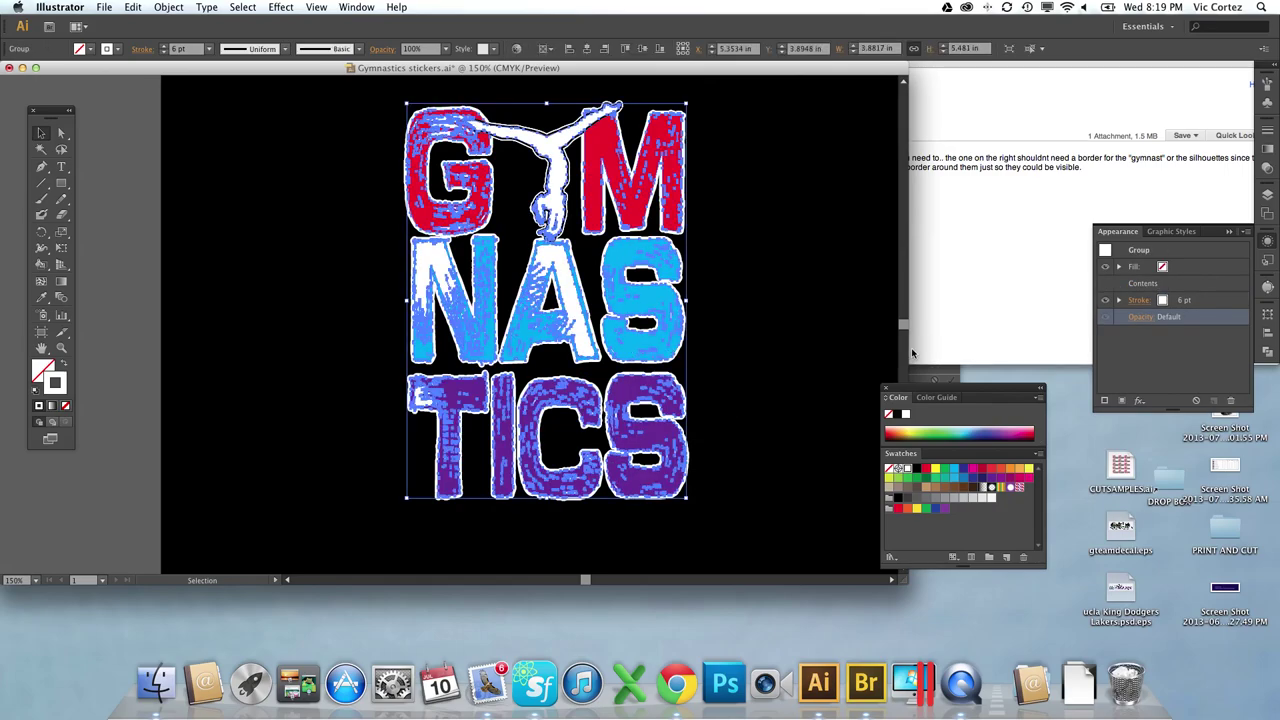
click(916, 470)
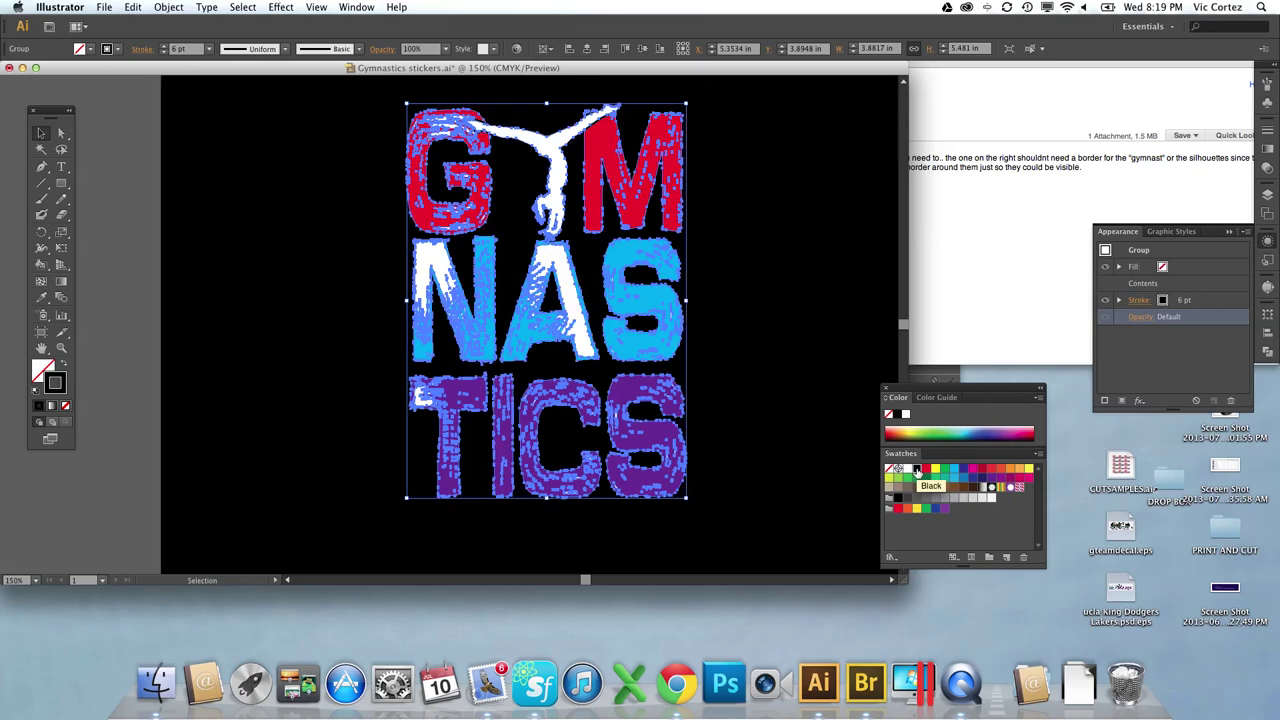
click(1184, 301)
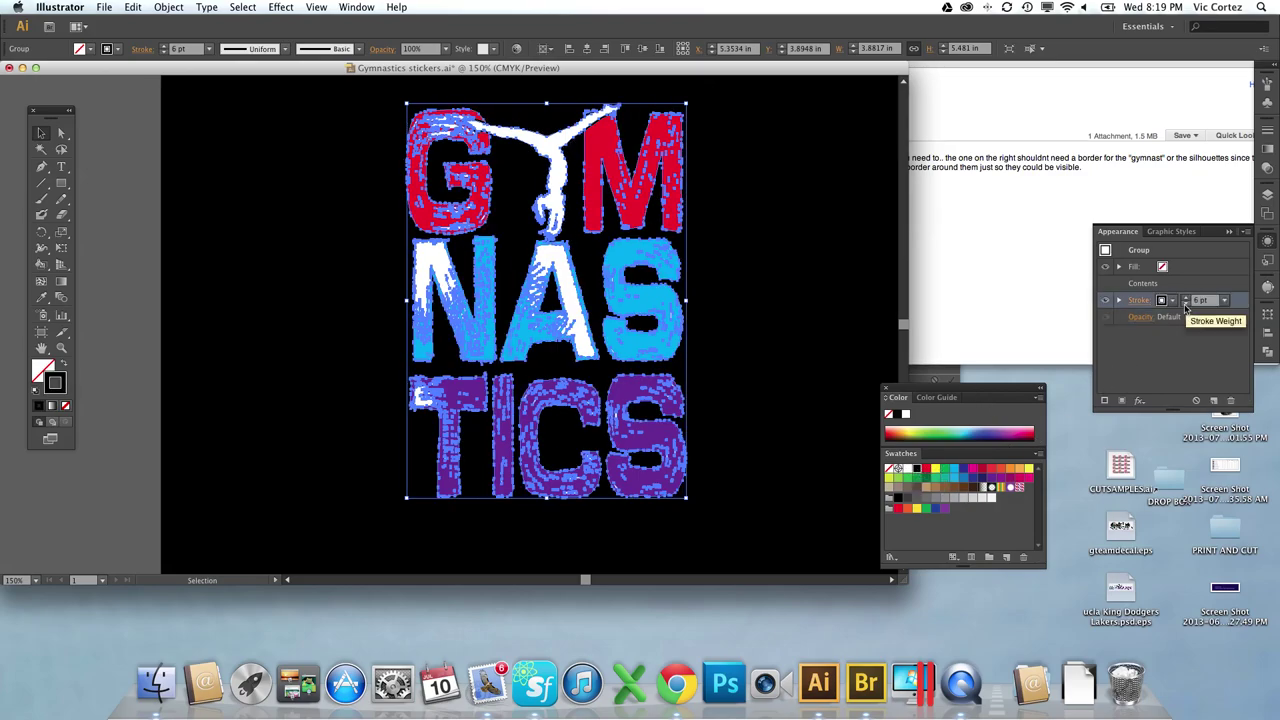
Duplicate the 5 pt stroke and turn the copy into a white 12 pt outline.
click(1186, 304)
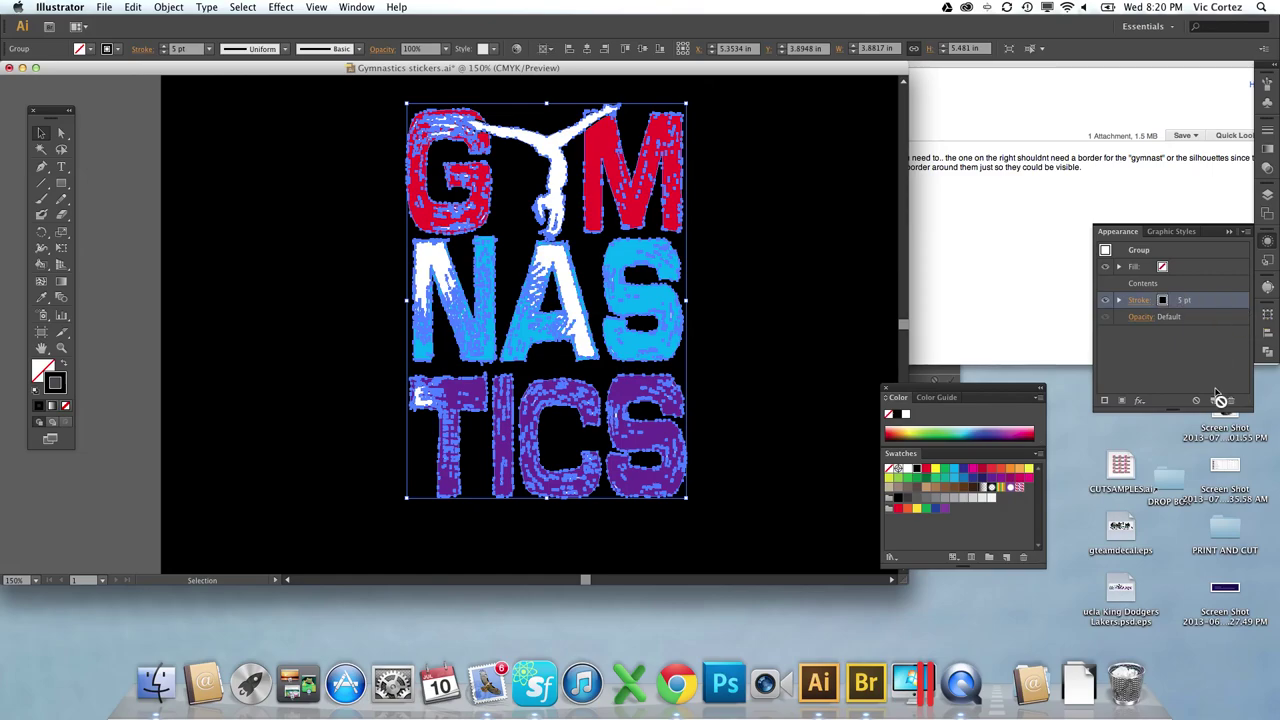
click(1213, 400)
click(1170, 318)
click(1173, 317)
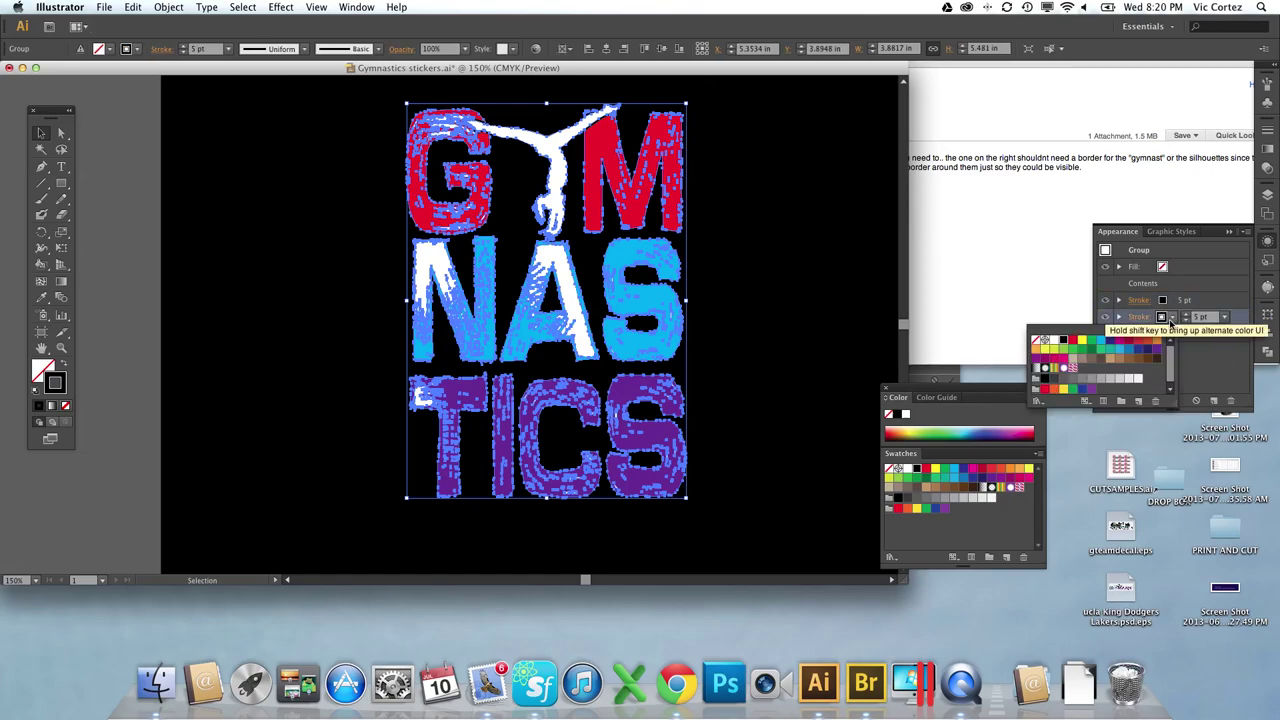
click(1052, 342)
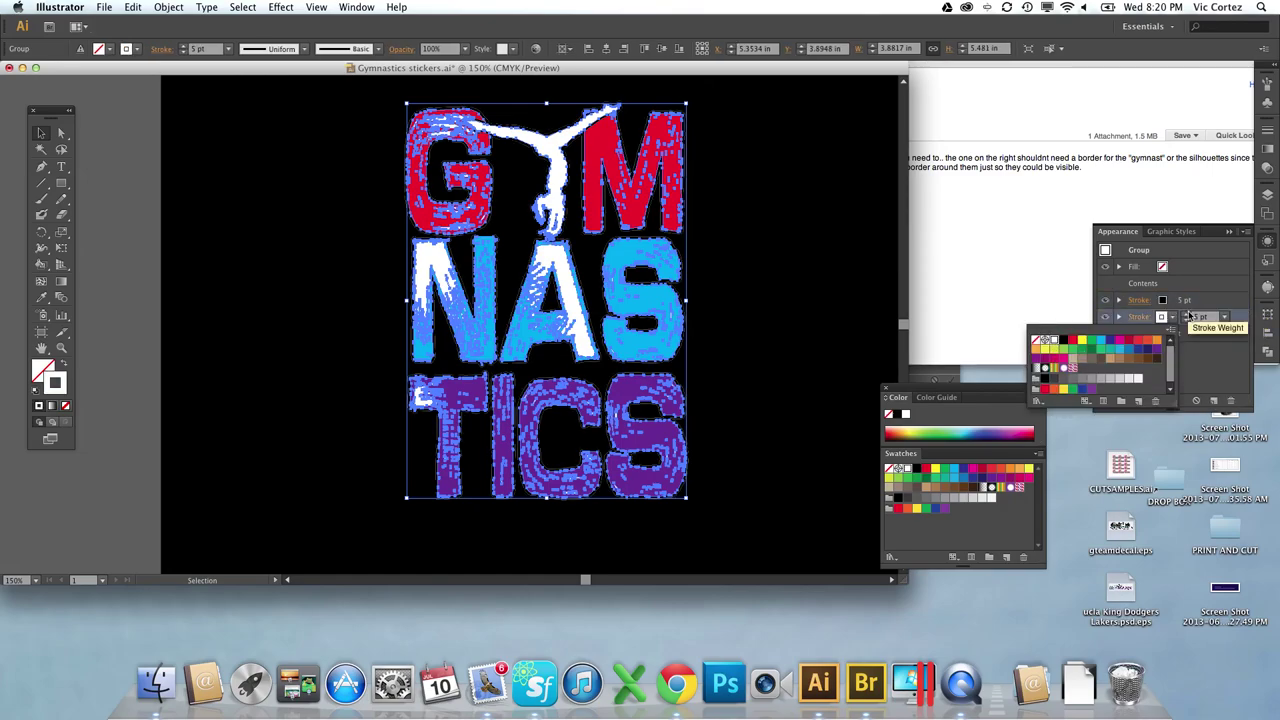
text(10)
key(Return)
click(1187, 314)
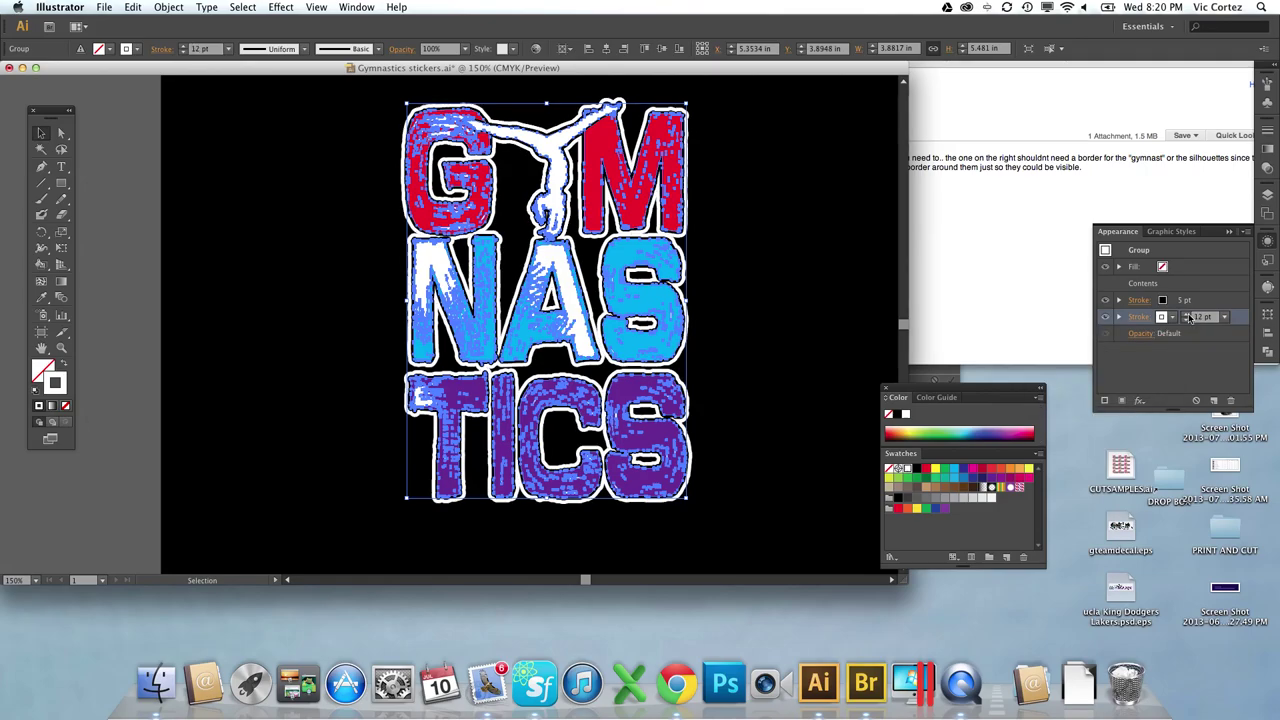
click(1186, 320)
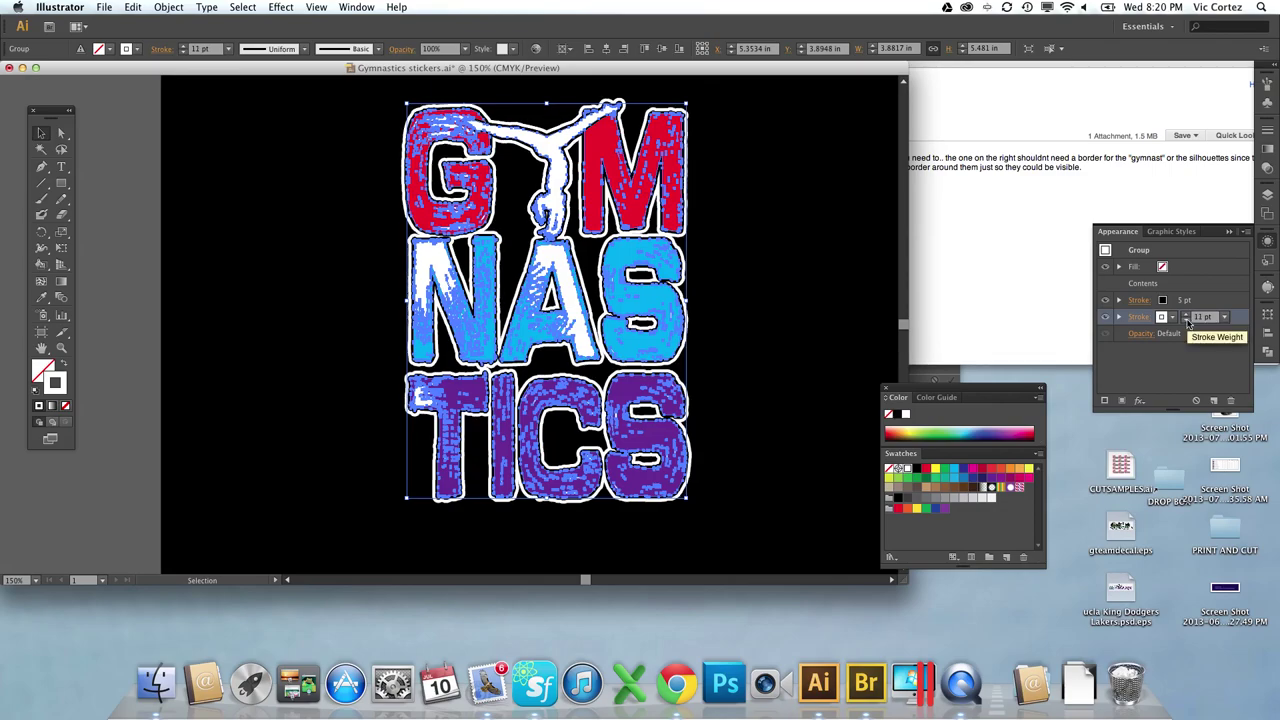
click(1187, 315)
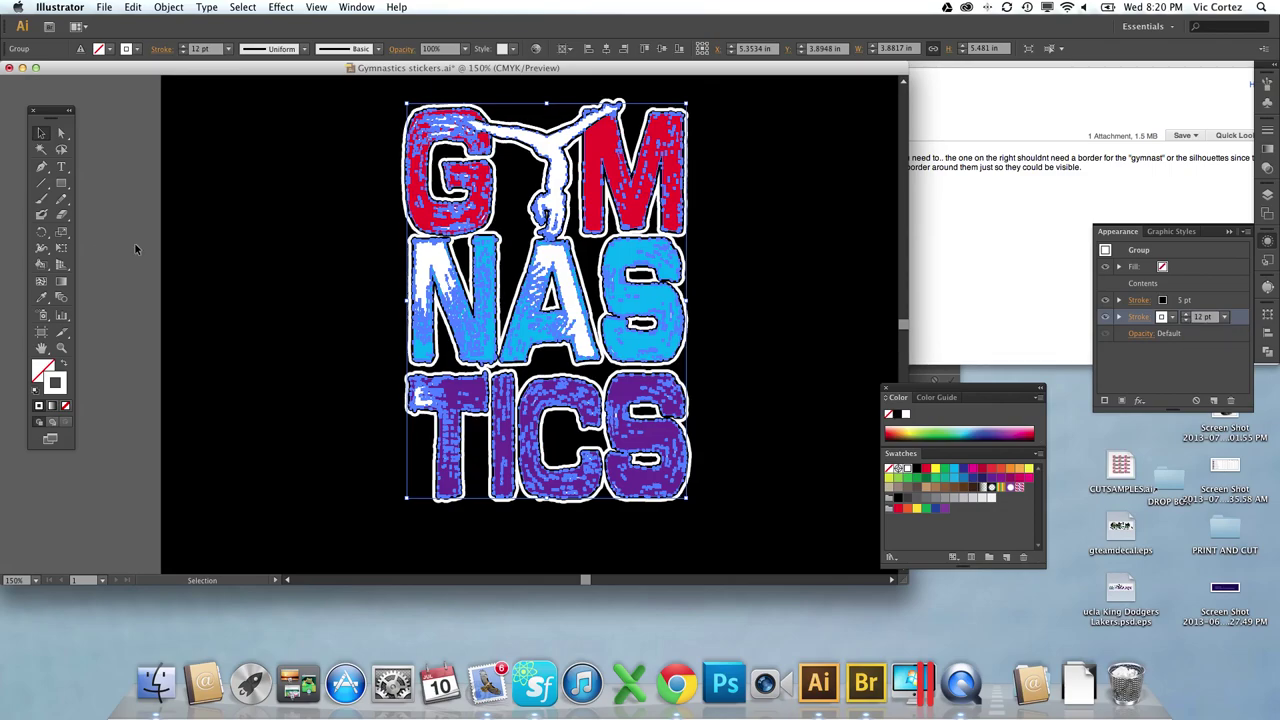
click(135, 157)
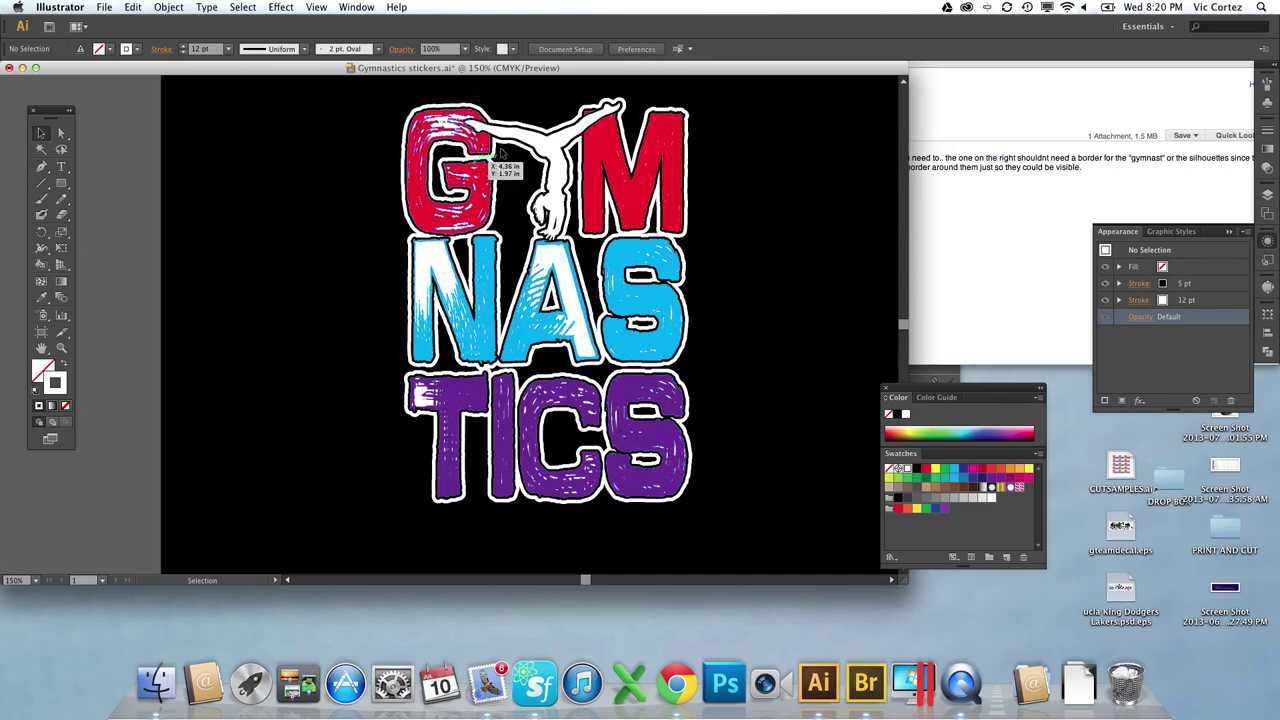
click(546, 151)
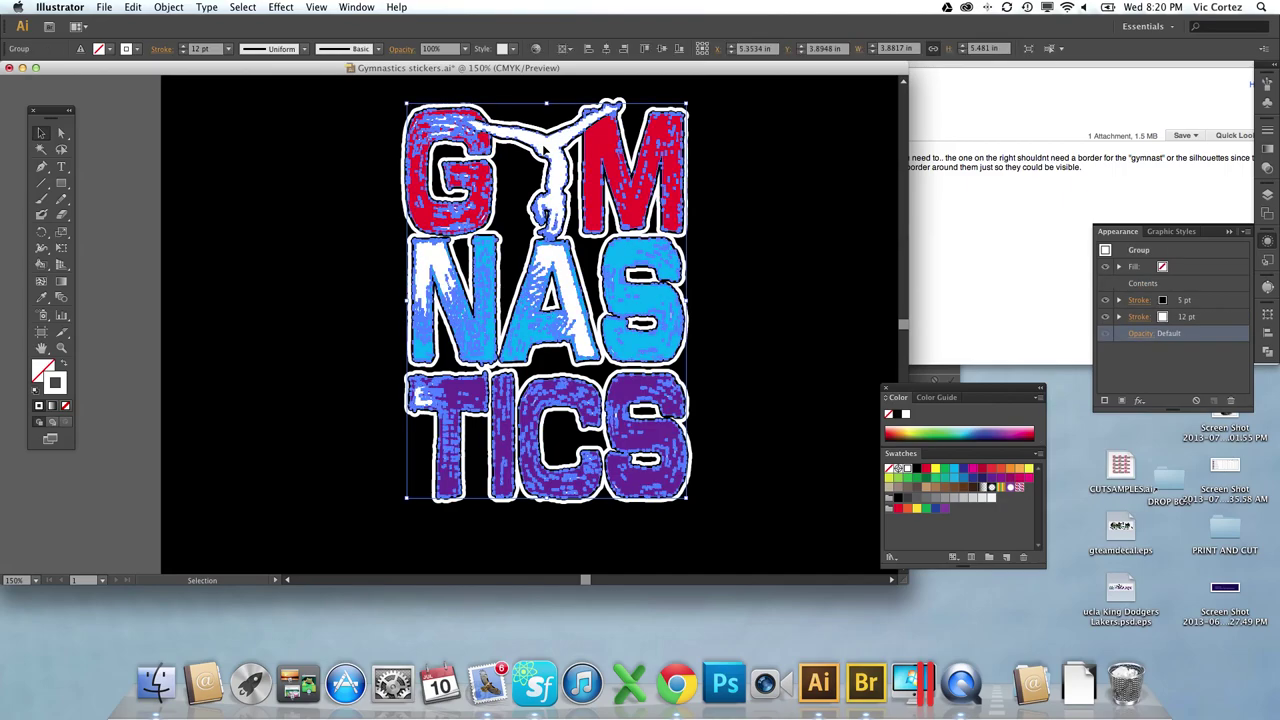
click(317, 195)
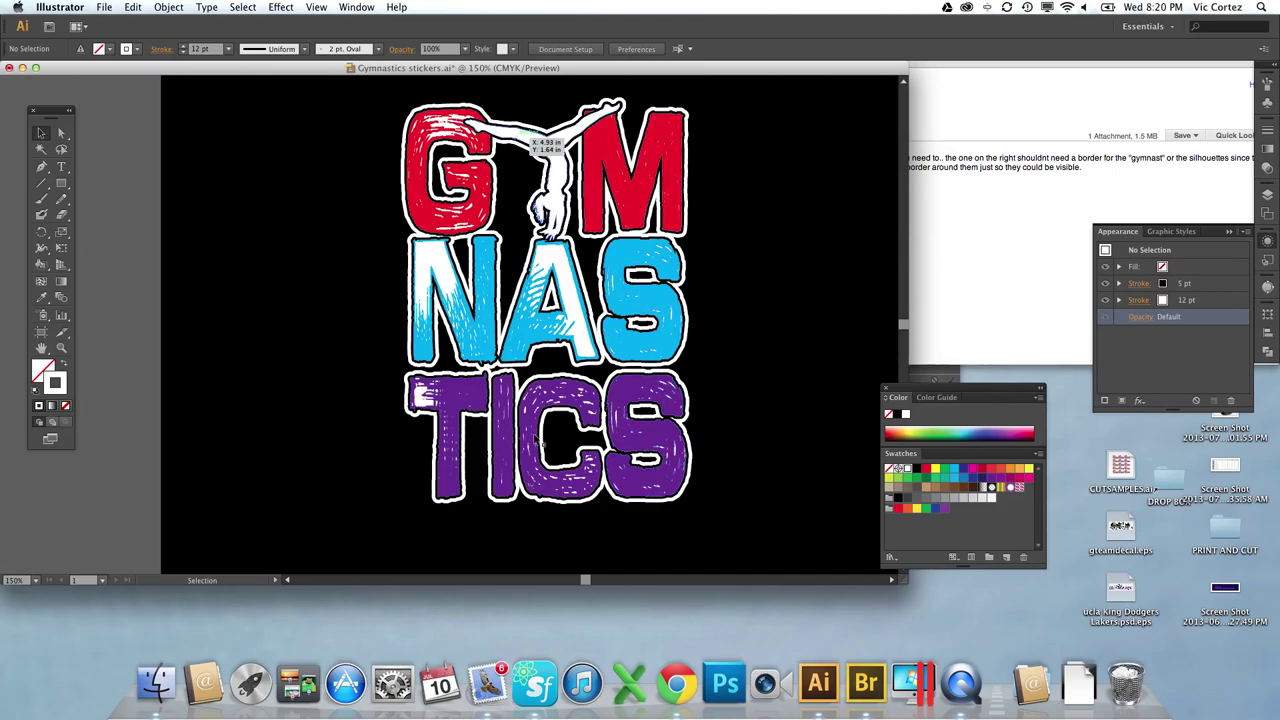
scroll(529, 442, left, 5)
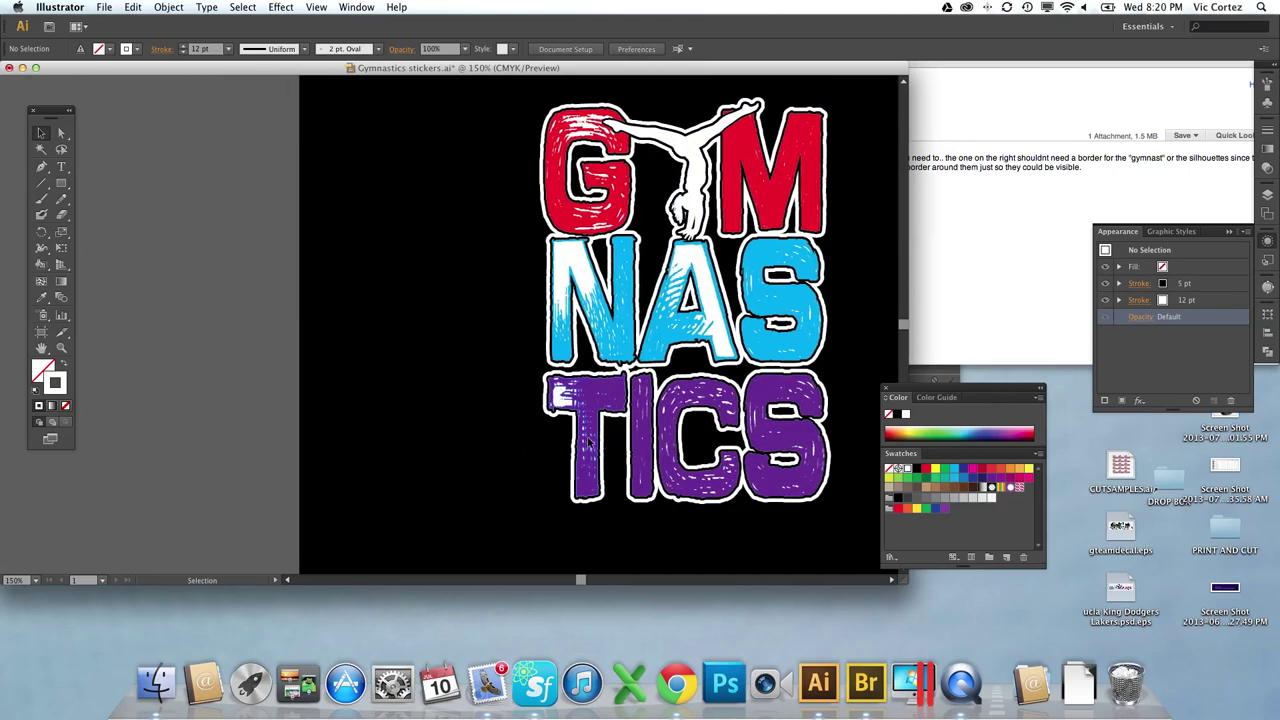
scroll(588, 440, right, 2)
scroll(590, 440, right, 5)
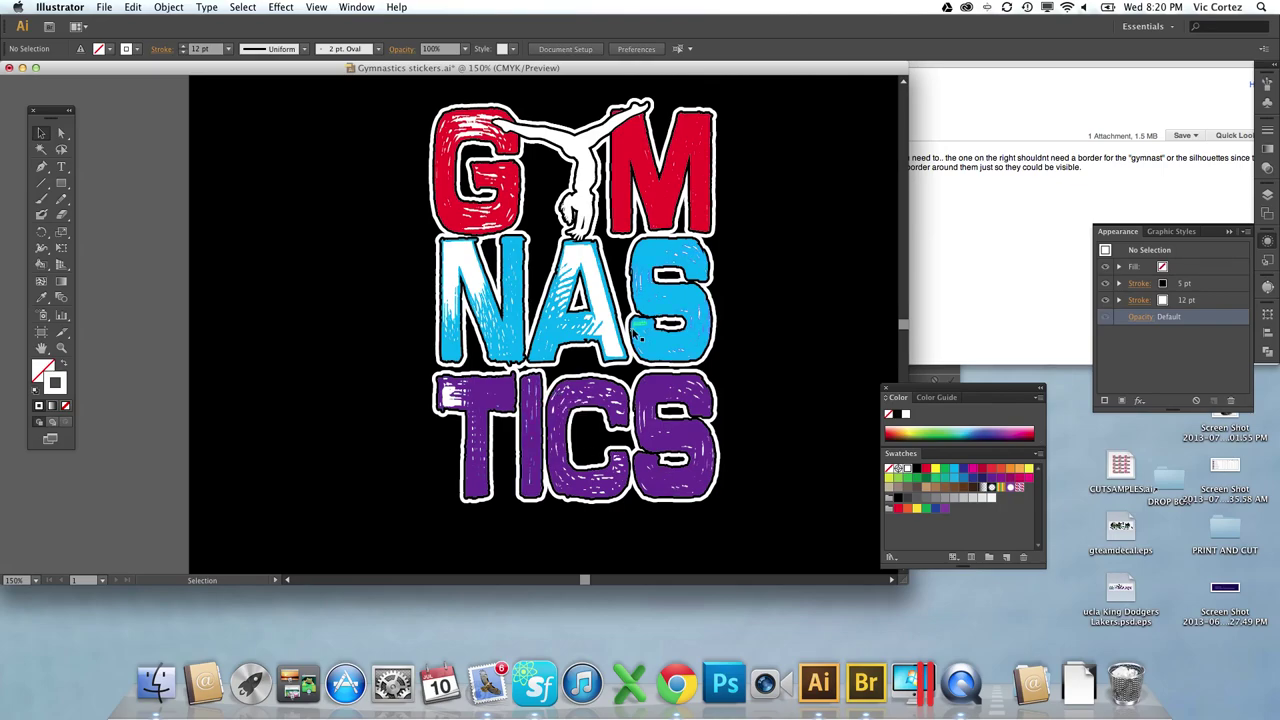
click(638, 282)
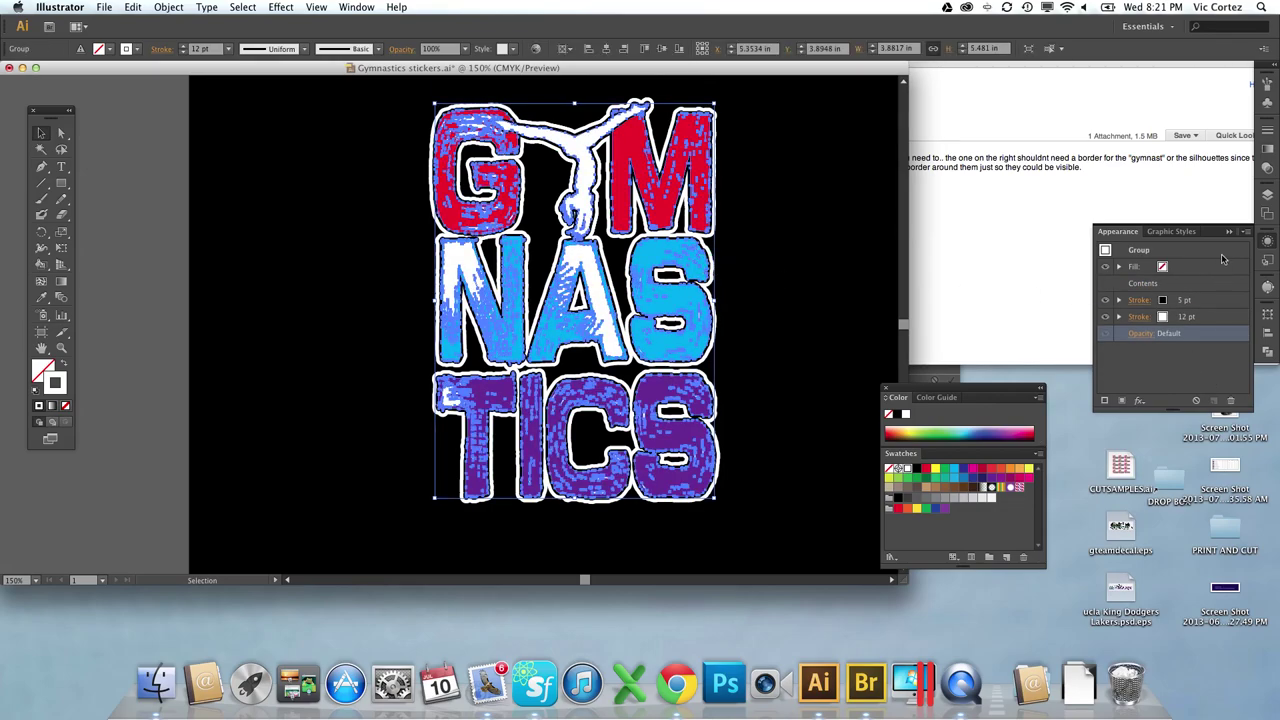
Duplicate Layer 1 as Layer 1 copy and hide the original Layer 1.
click(1267, 194)
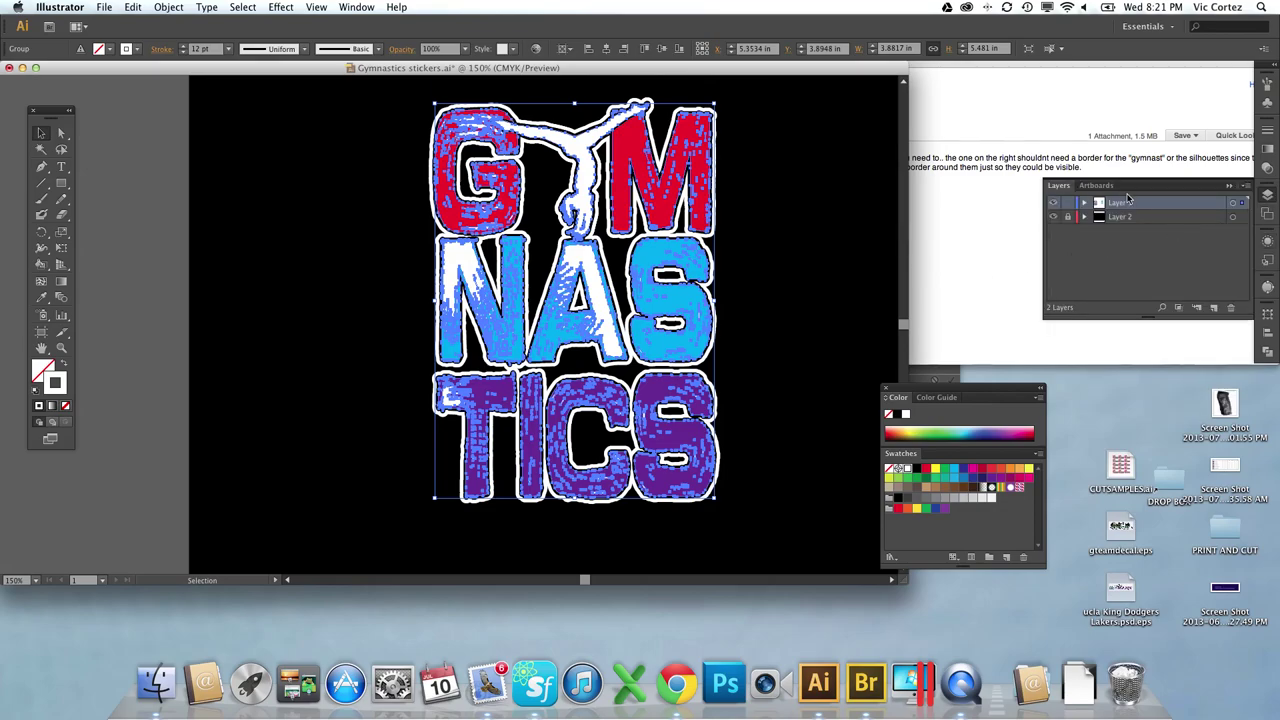
drag(1122, 207, 1213, 308)
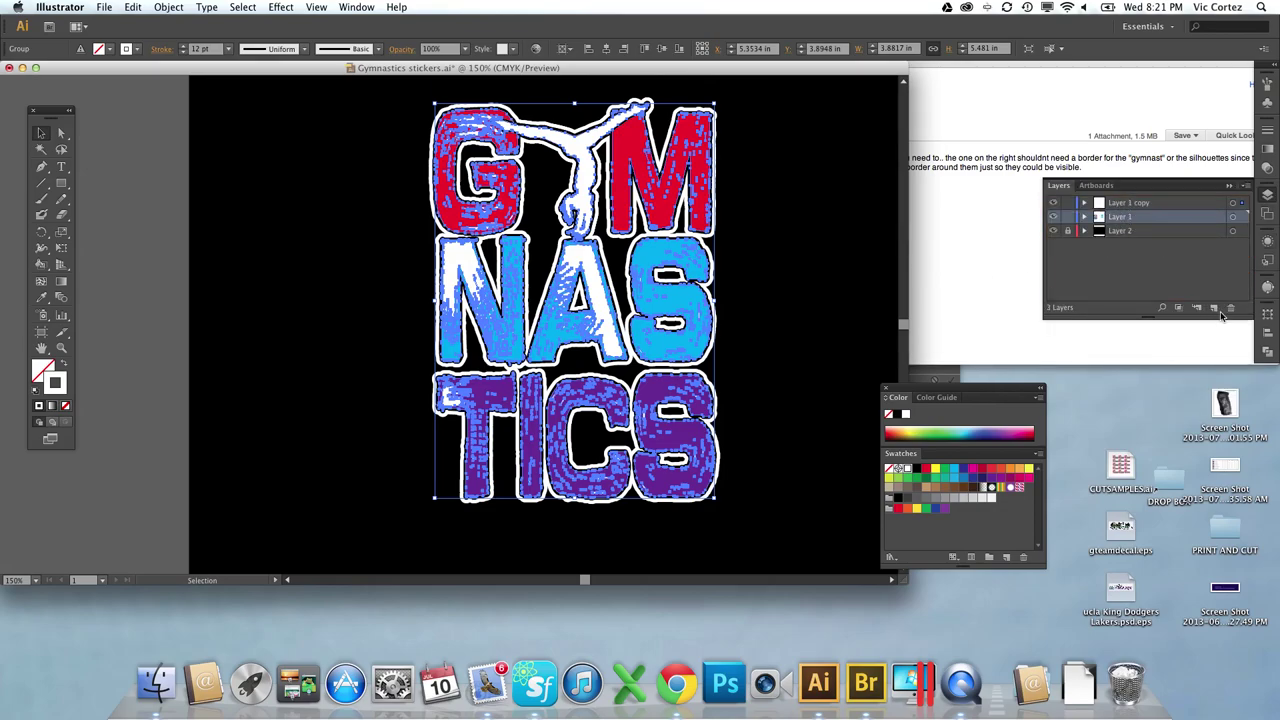
click(1054, 217)
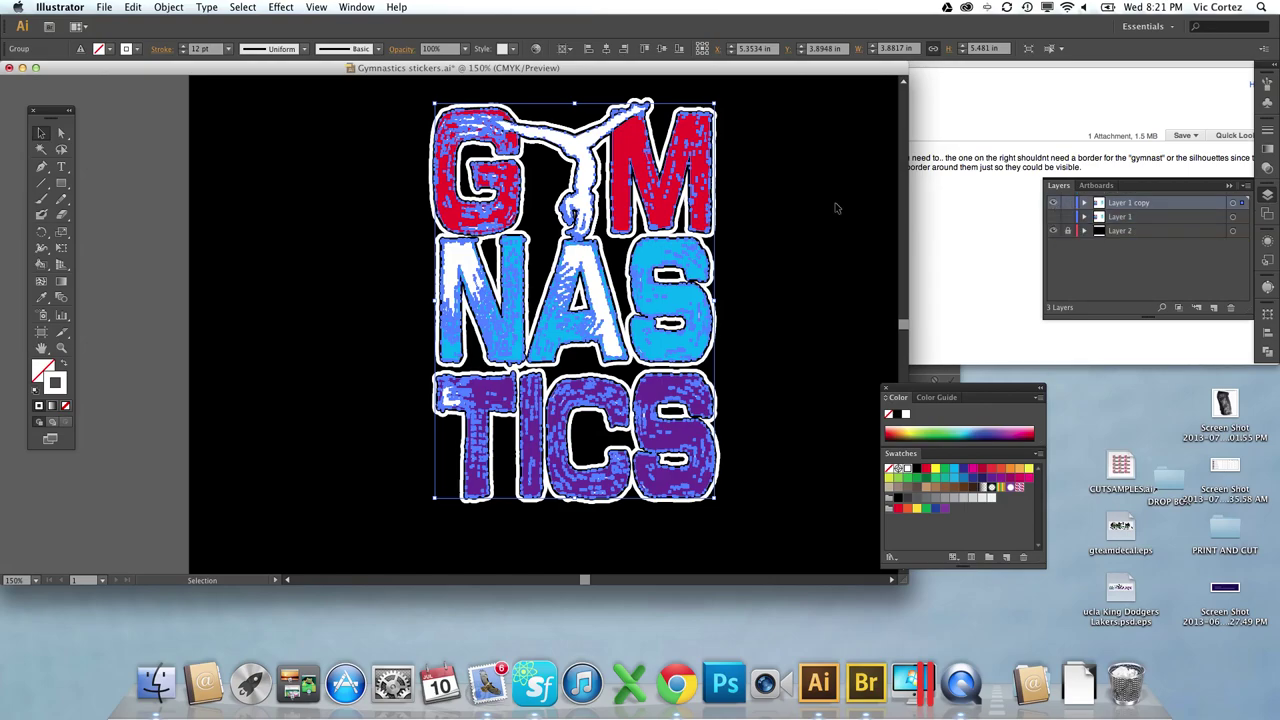
Run Expand Appearance, then Expand with Fill and Stroke on the copied artwork.
right_click(468, 128)
click(162, 8)
click(169, 8)
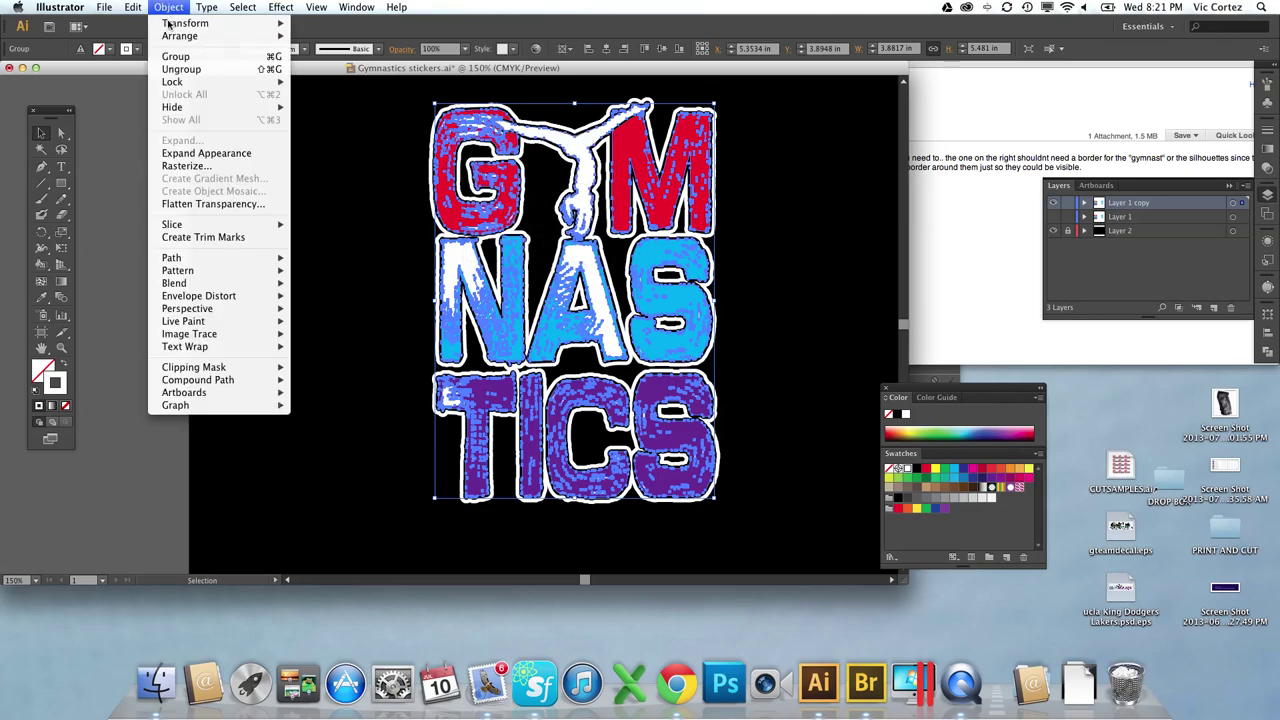
click(215, 151)
click(169, 8)
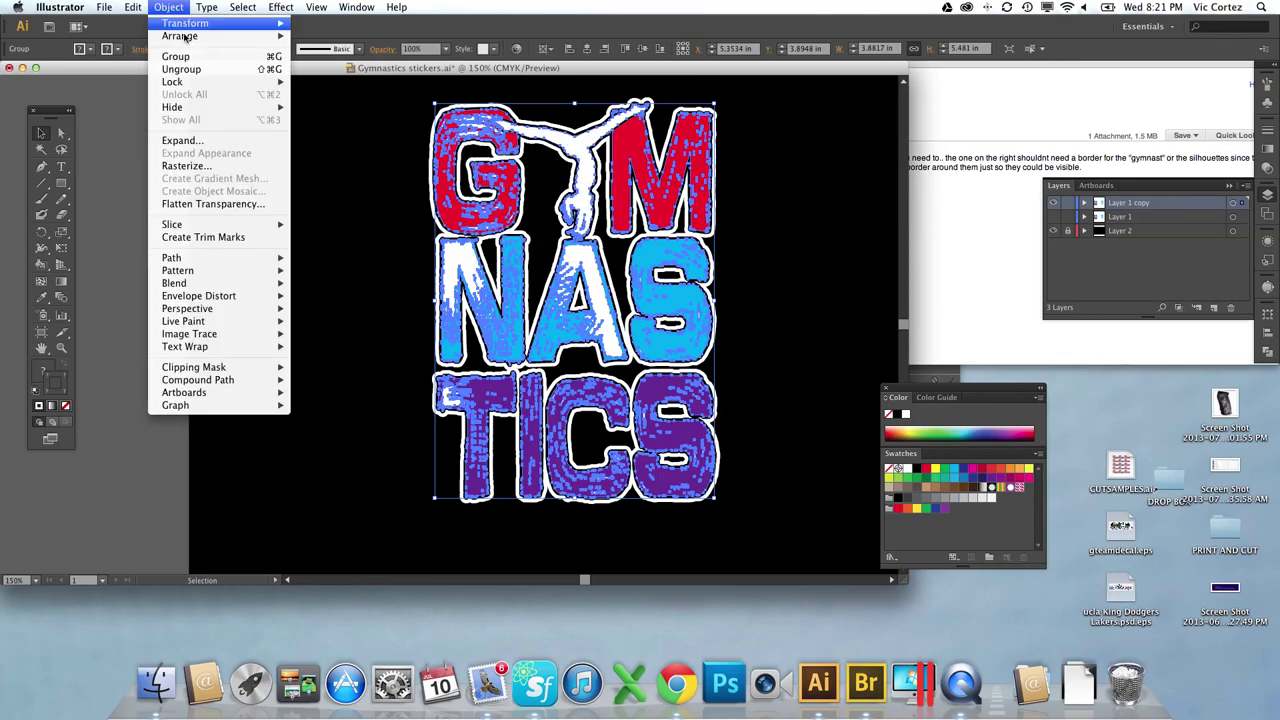
click(233, 141)
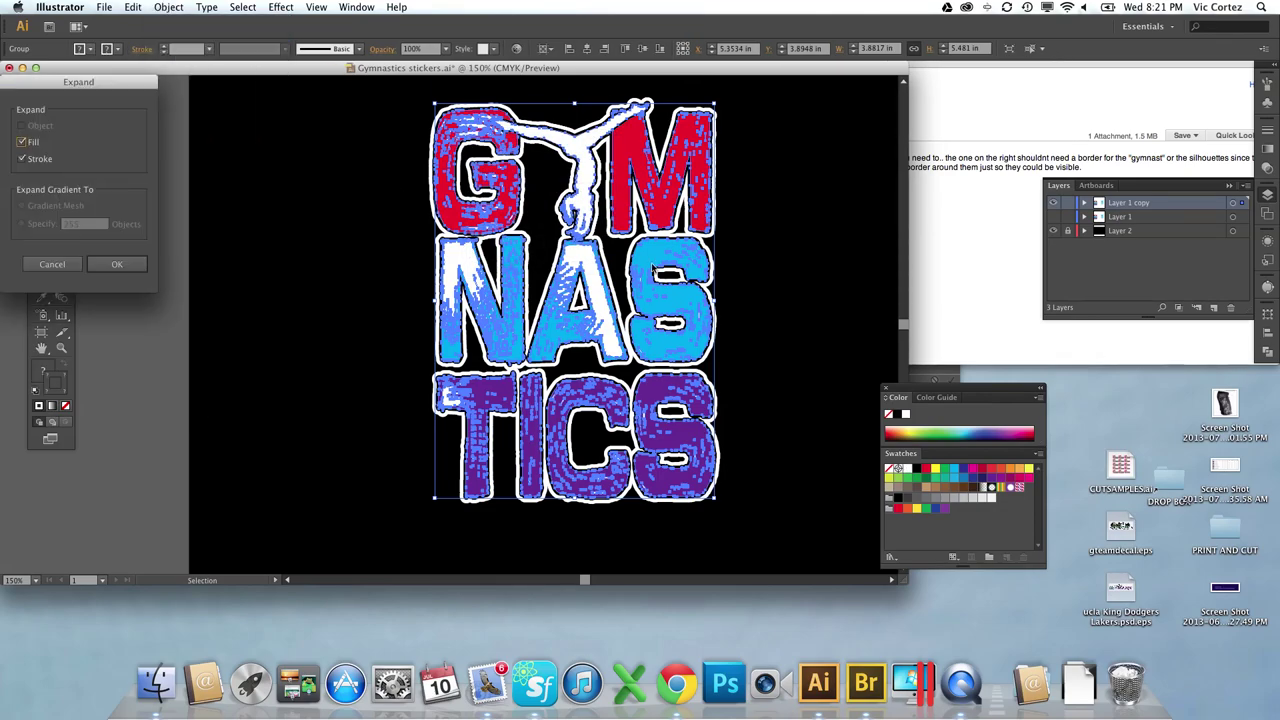
click(130, 266)
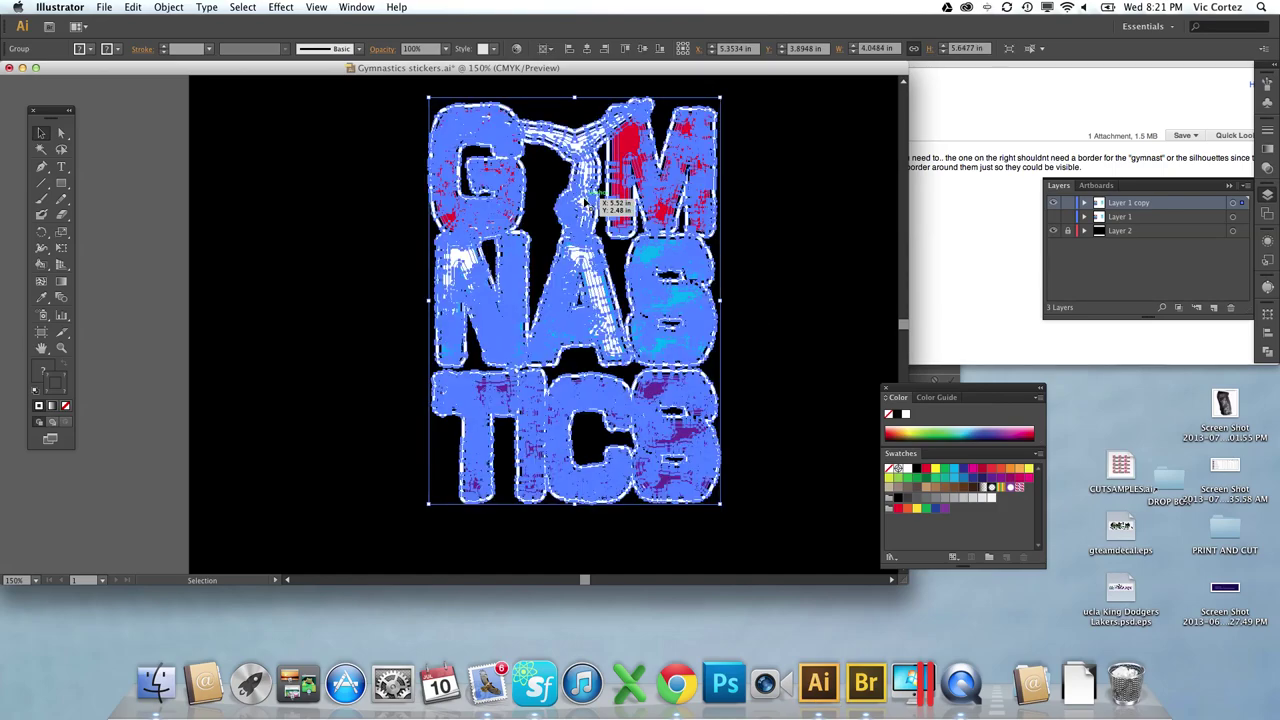
Ungroup the expanded artwork and unite all pieces in Pathfinder.
right_click(586, 201)
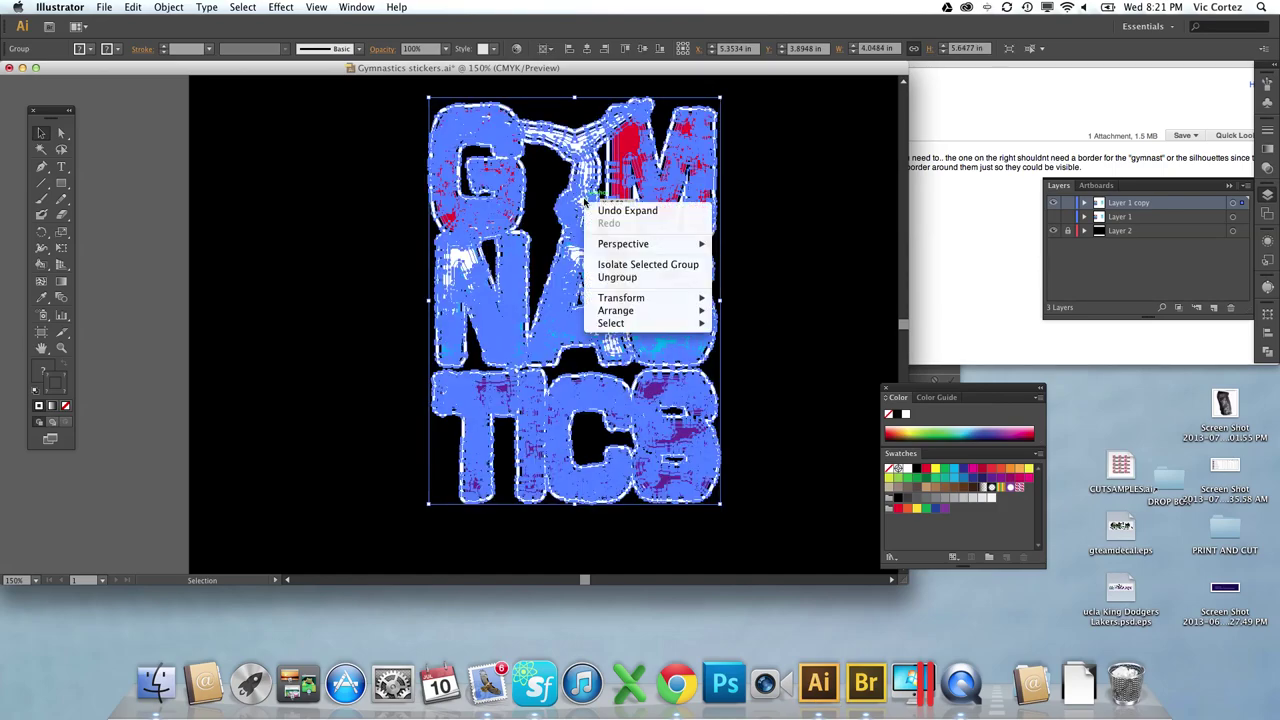
click(648, 277)
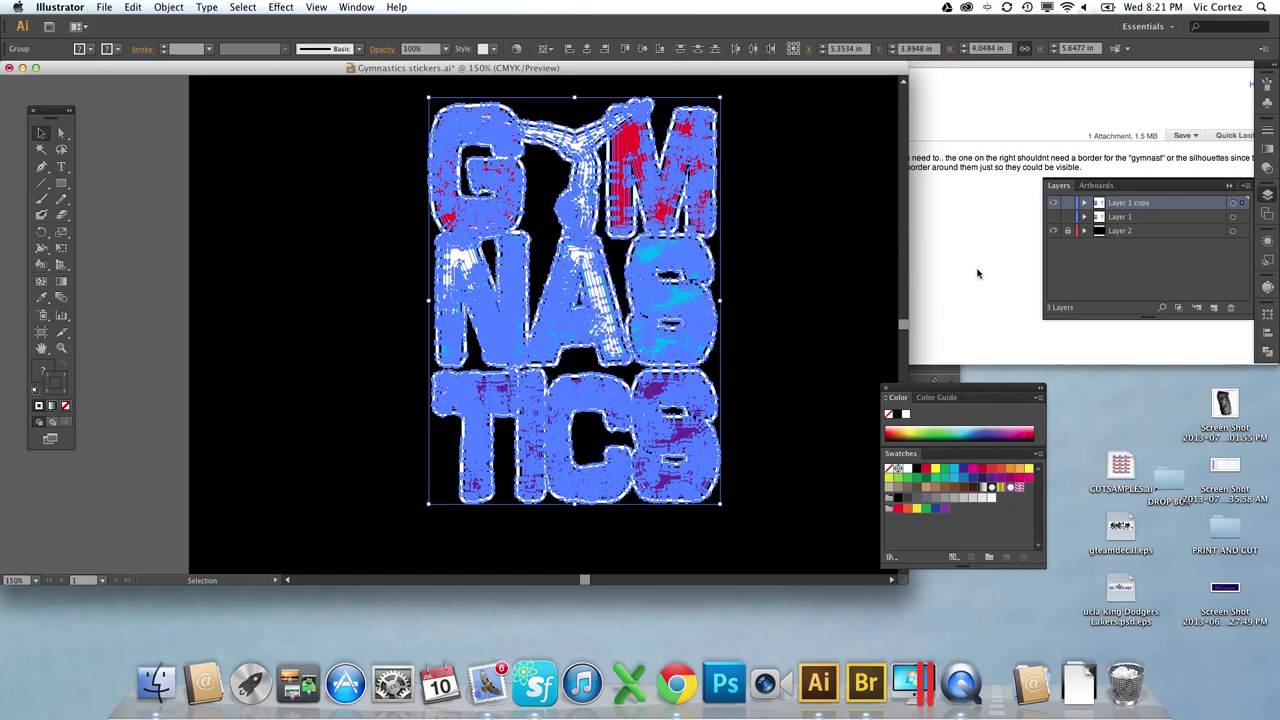
click(1267, 351)
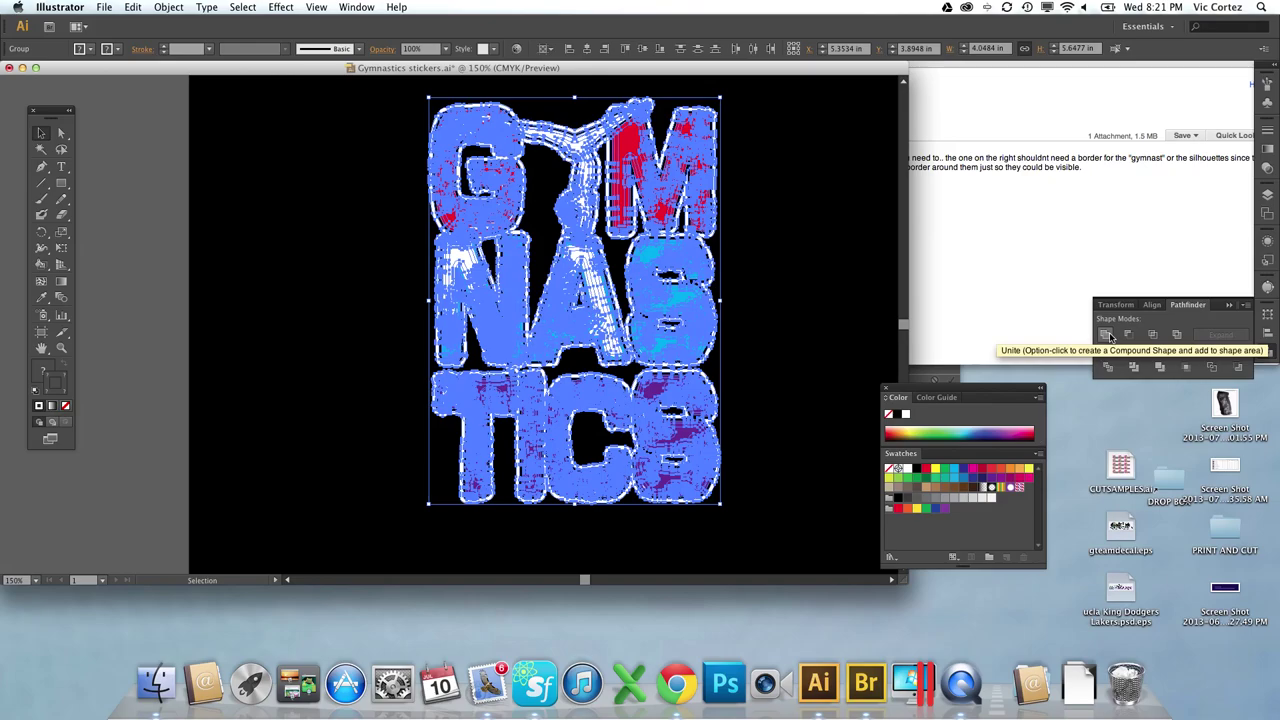
click(1106, 335)
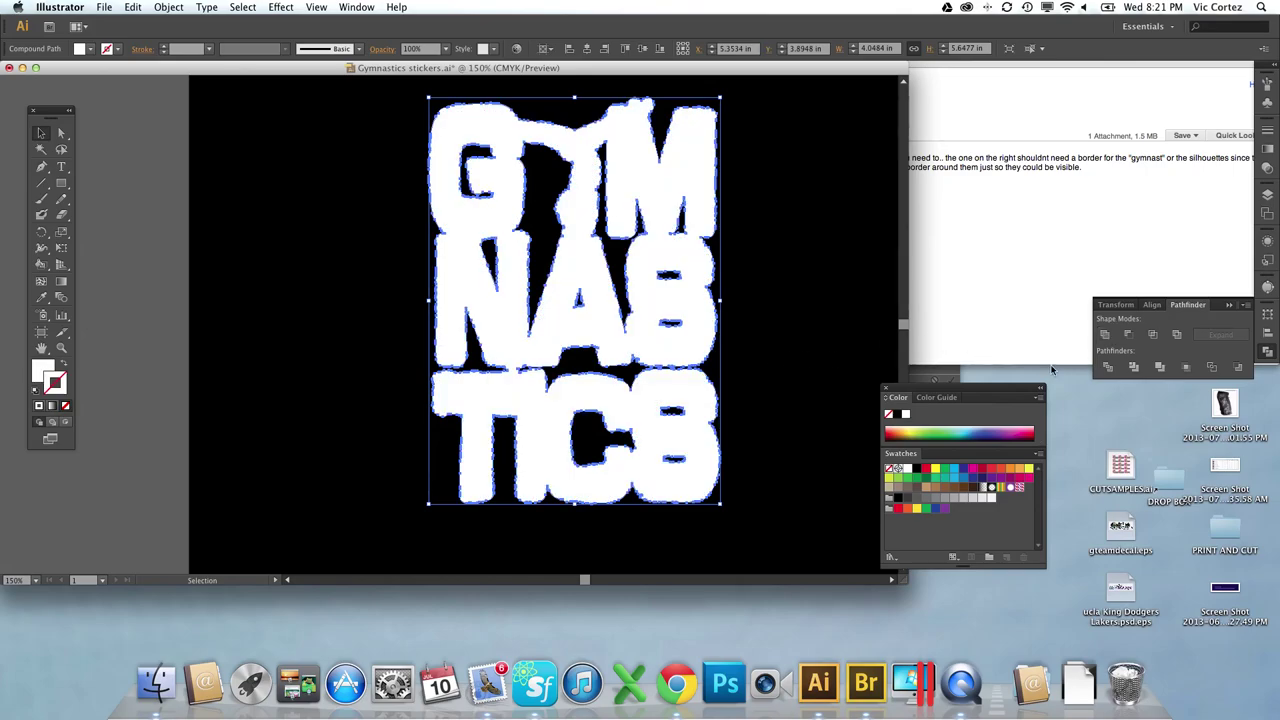
Fill the united silhouette hot pink, swap fill to stroke, and deselect.
click(42, 371)
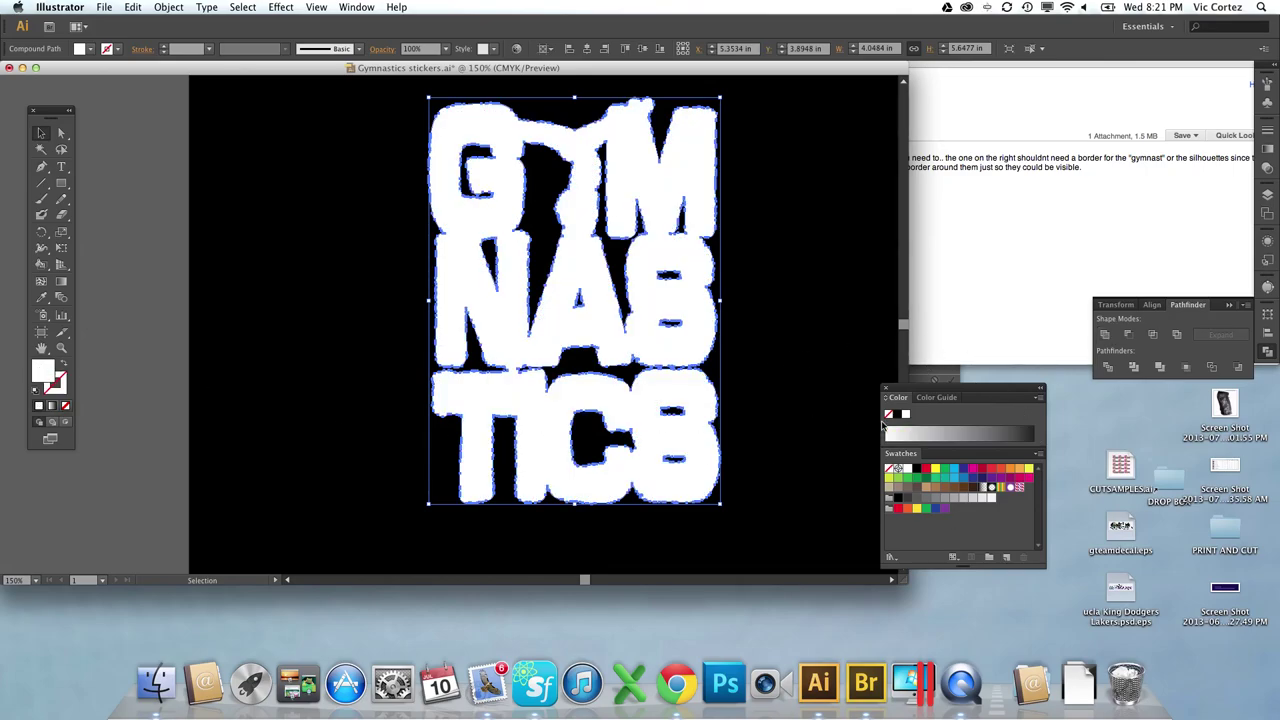
click(973, 470)
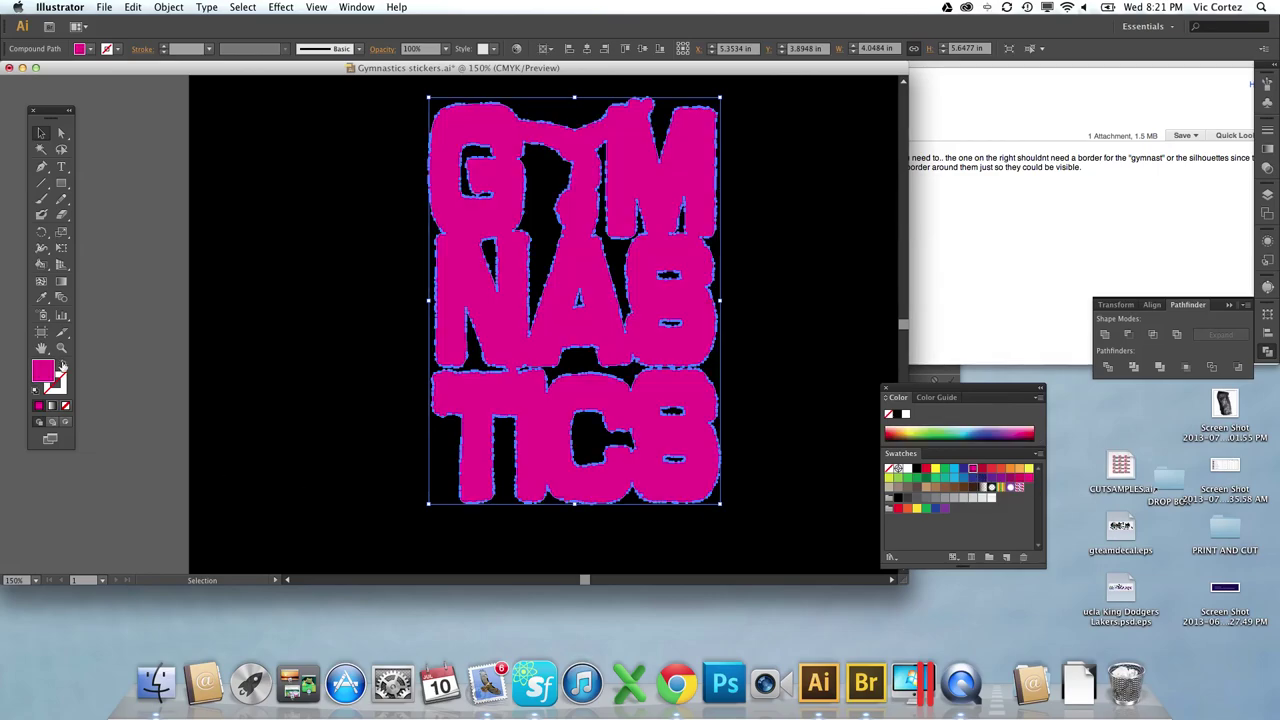
click(61, 365)
click(283, 344)
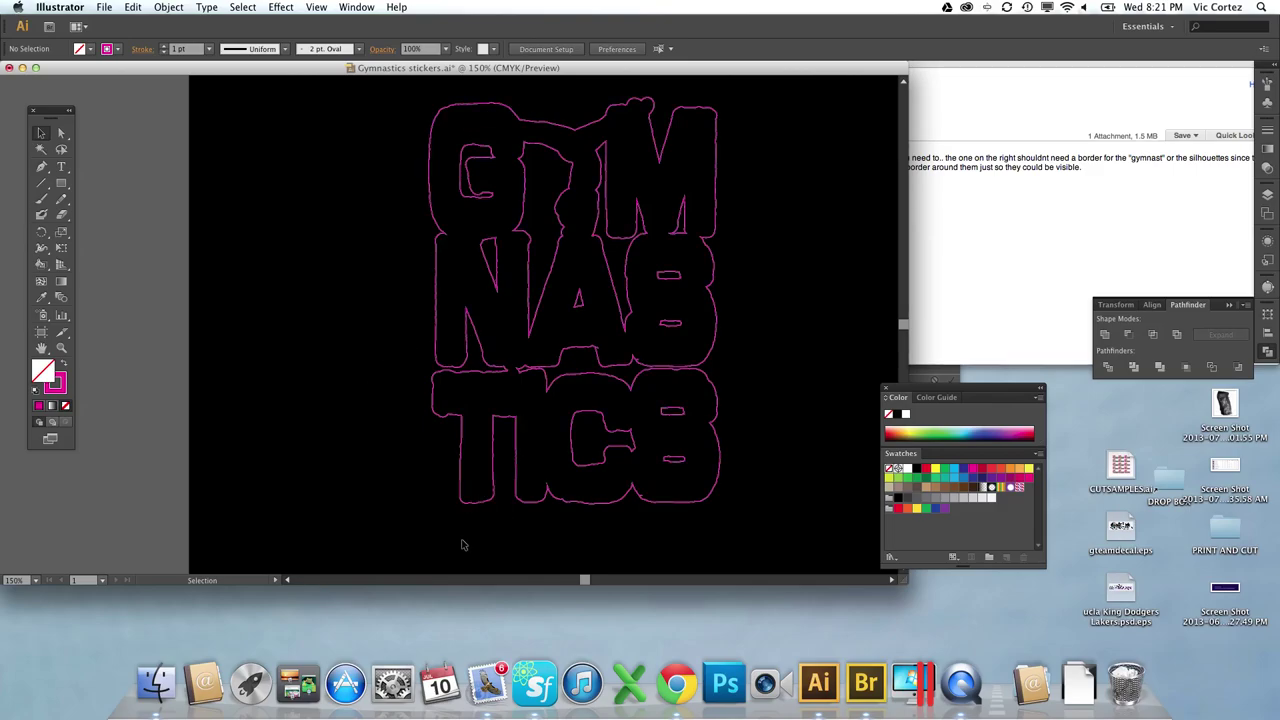
Make Layer 1 visible again so the full-colour GYMNASTICS artwork shows within the cut line.
click(1266, 196)
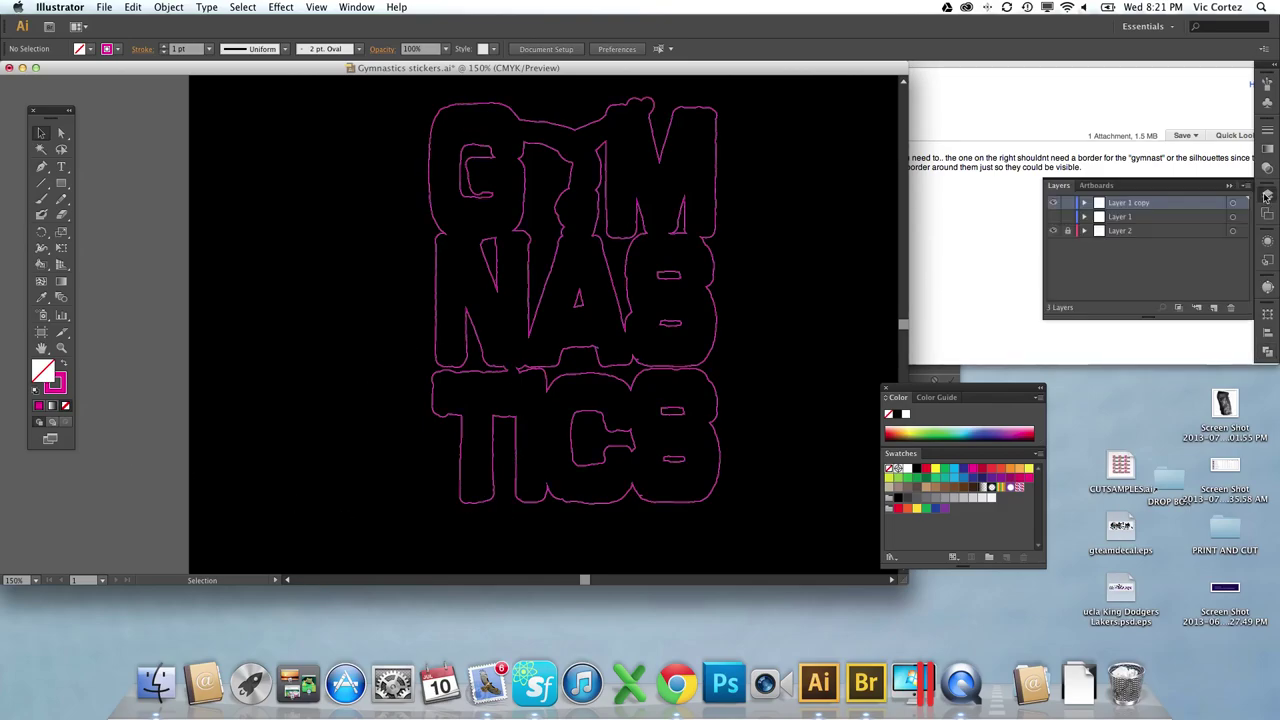
click(1053, 203)
click(1055, 204)
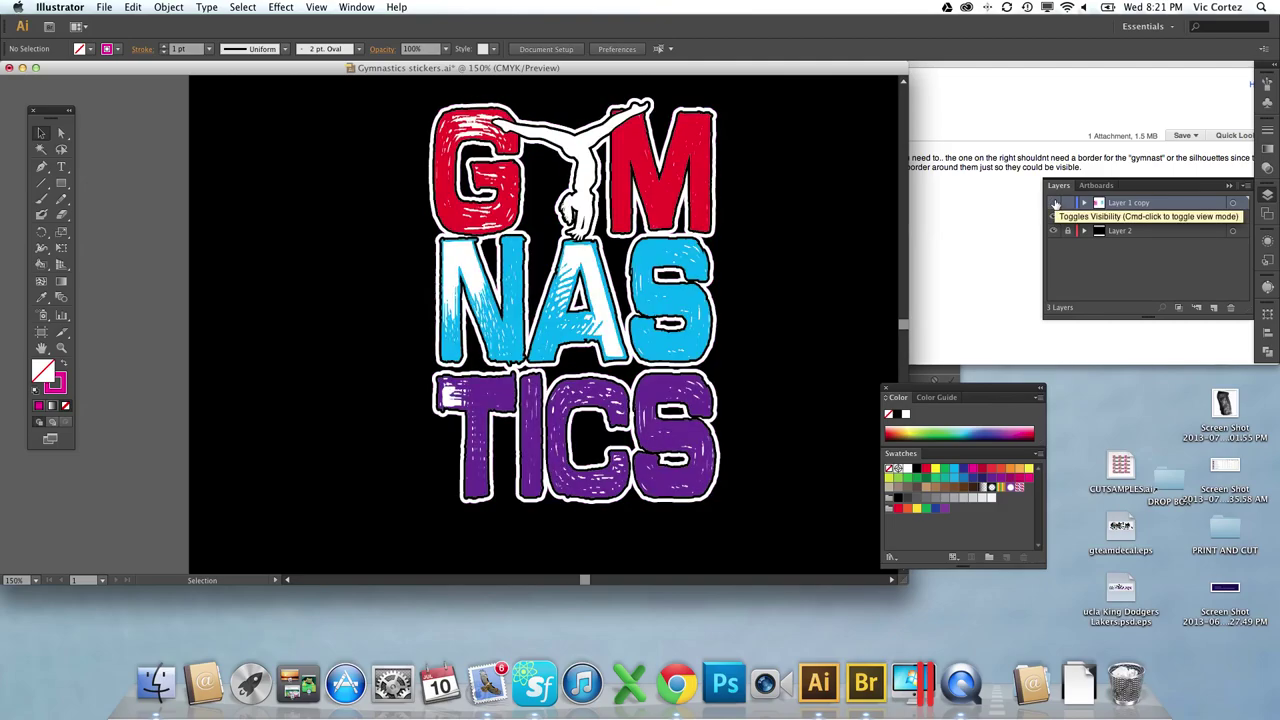